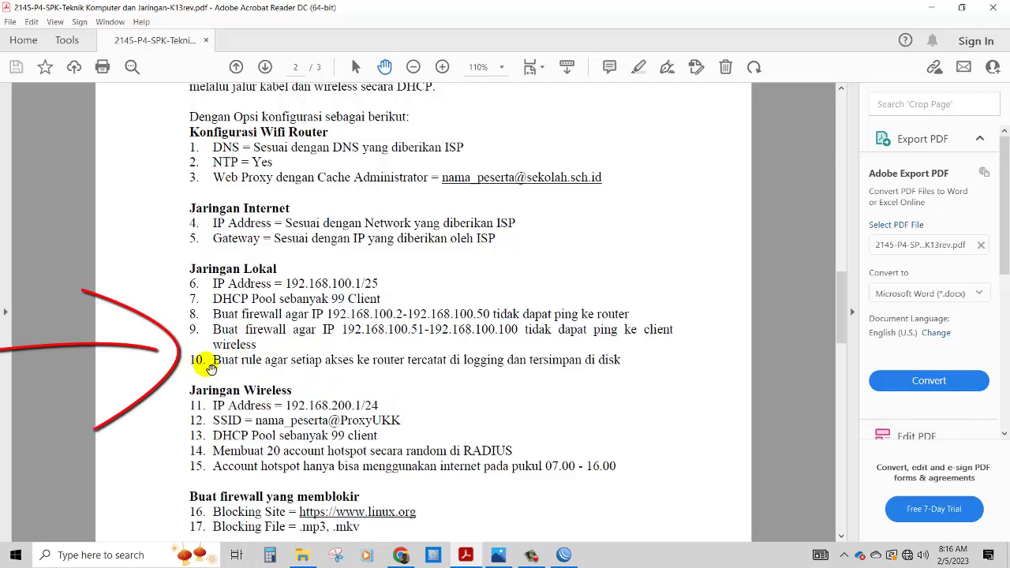
- Add a forward-chain firewall filter rule with action log and log prefix Logging_Router
left_click(562, 553)
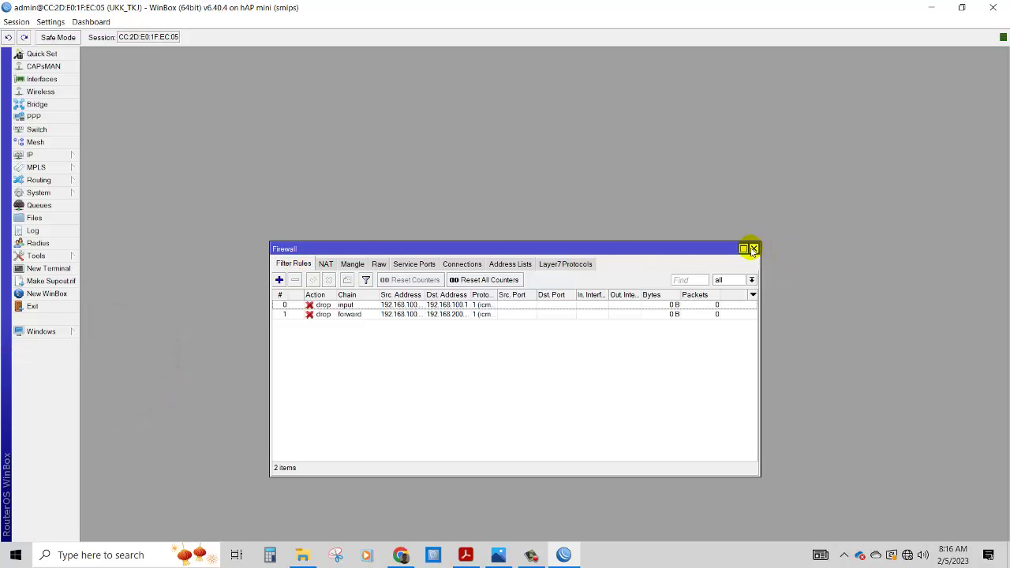
left_click(280, 280)
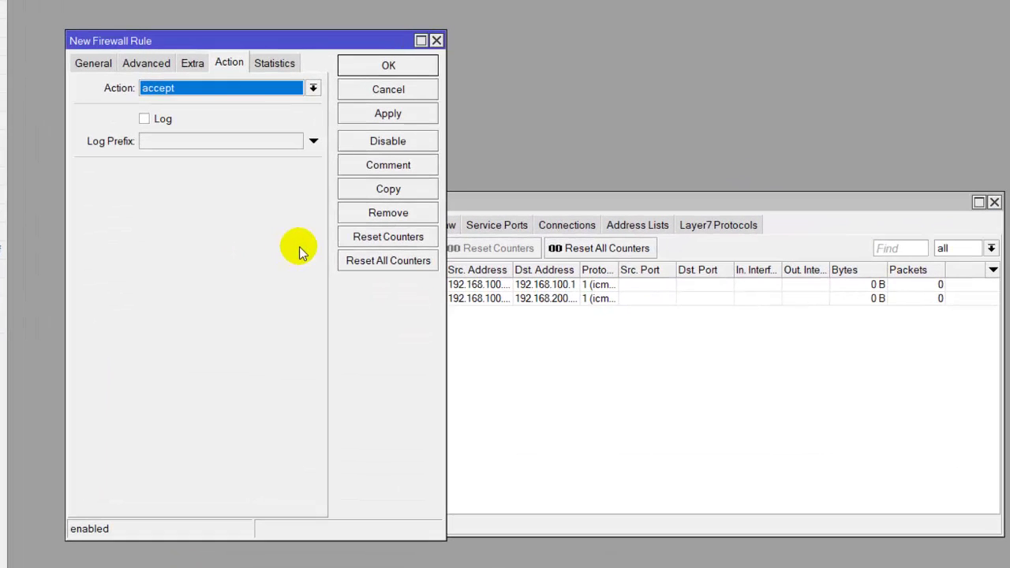
left_click(93, 63)
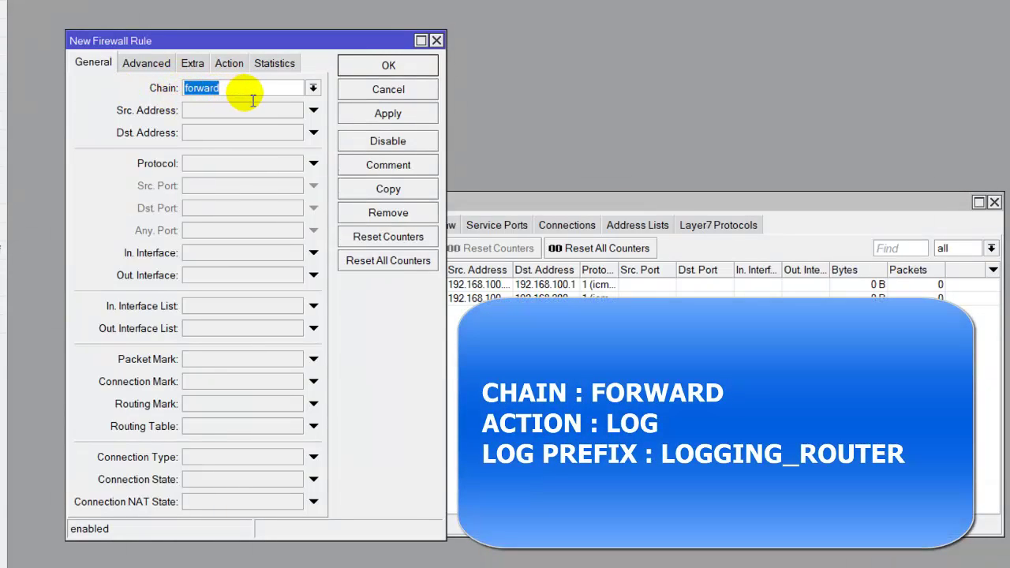
left_click(233, 66)
left_click(287, 89)
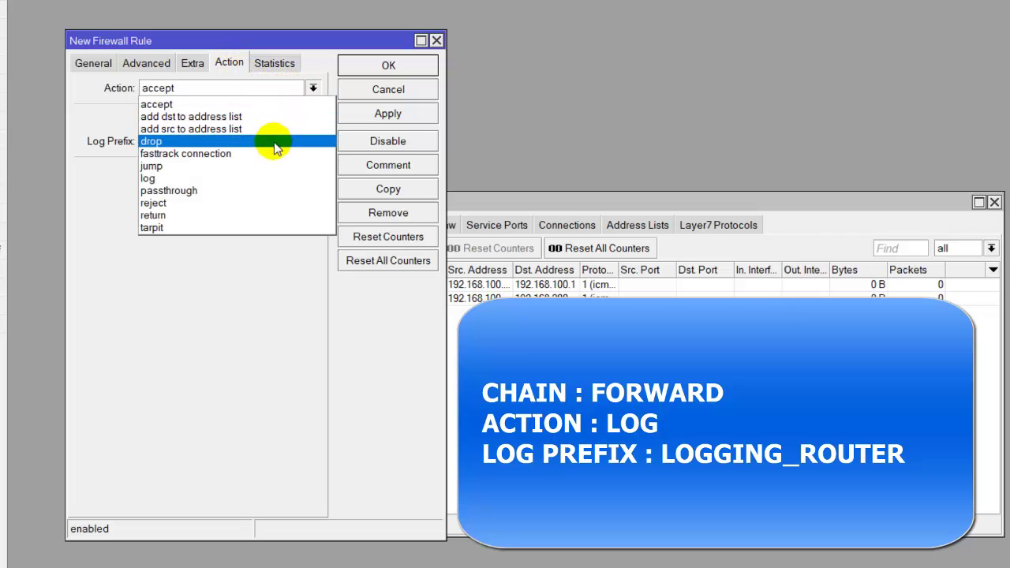
left_click(276, 180)
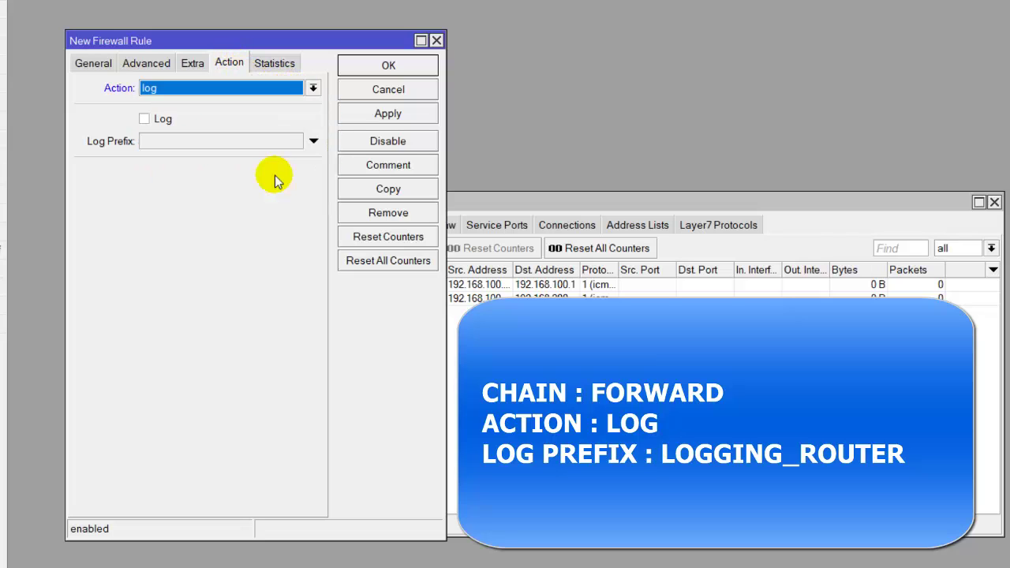
left_click(144, 119)
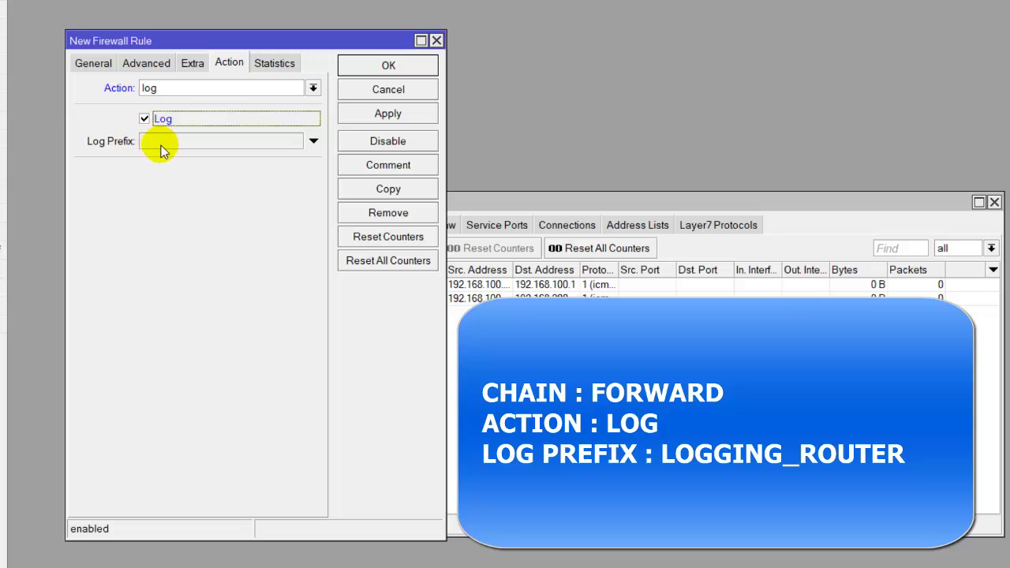
left_click(168, 143)
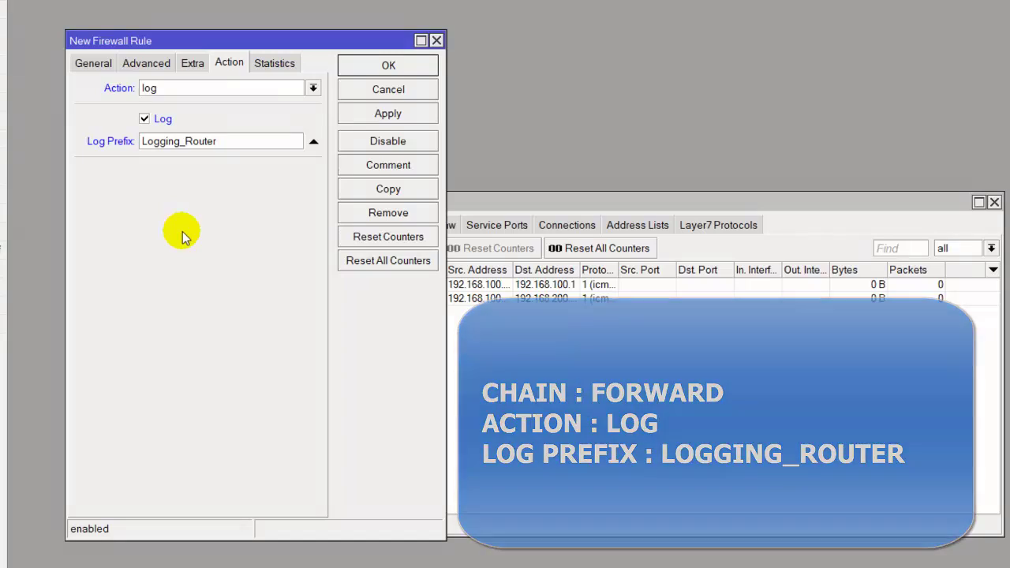
left_click(388, 115)
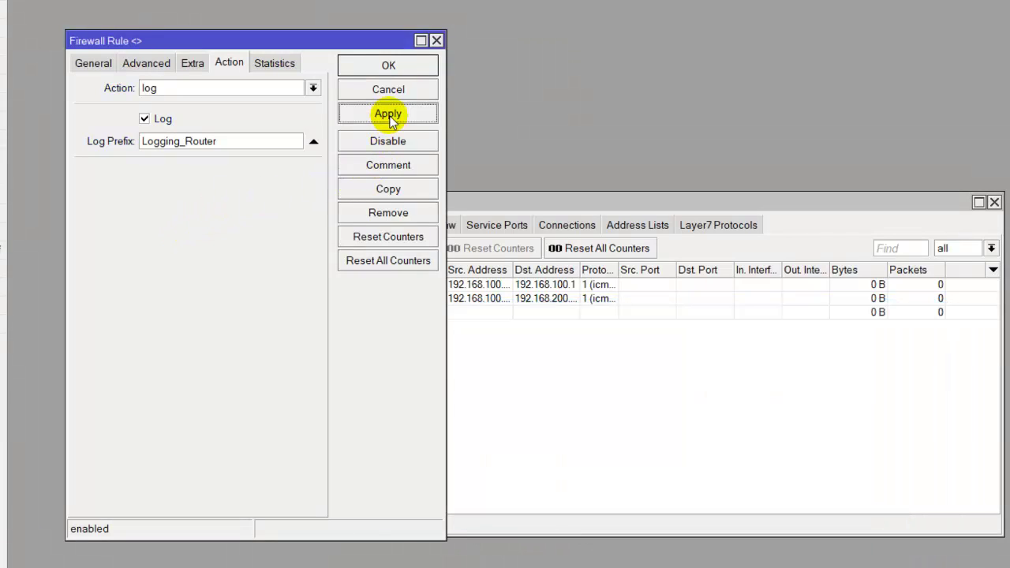
left_click(388, 65)
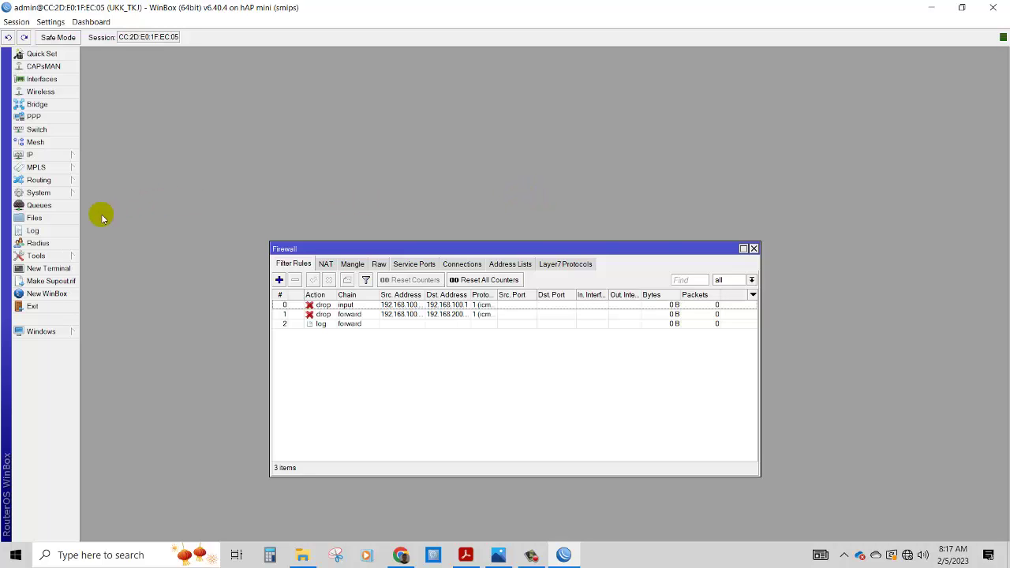
- Check the router log, then close the log and firewall rules windows
left_click(75, 231)
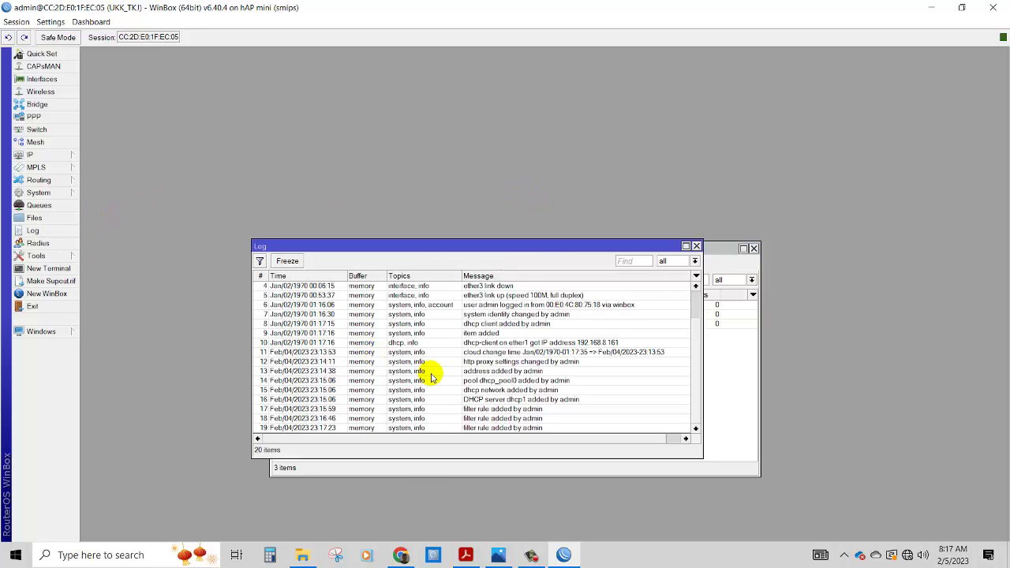
scroll(422, 389, "up", 2)
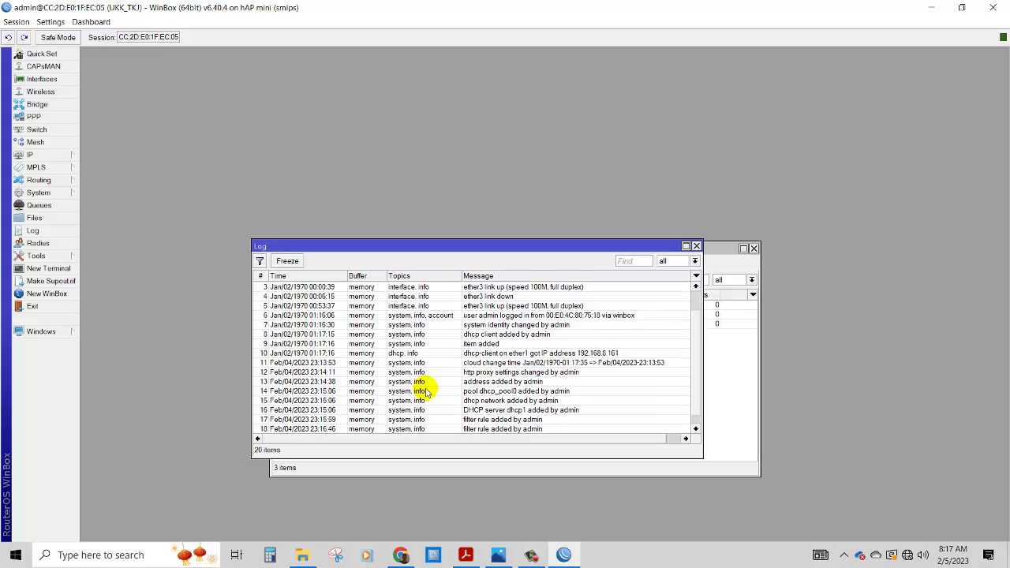
left_click(696, 246)
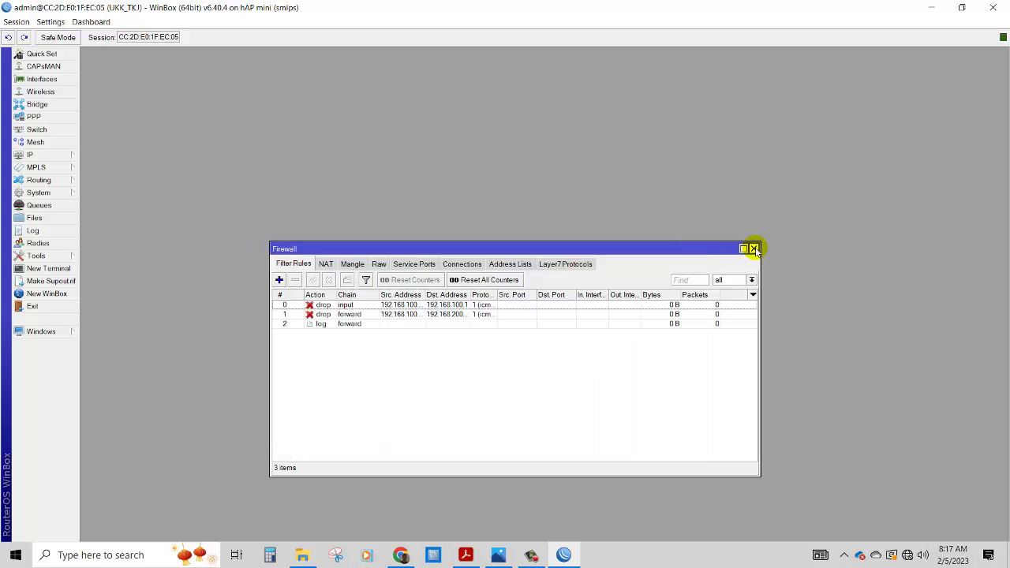
left_click(753, 248)
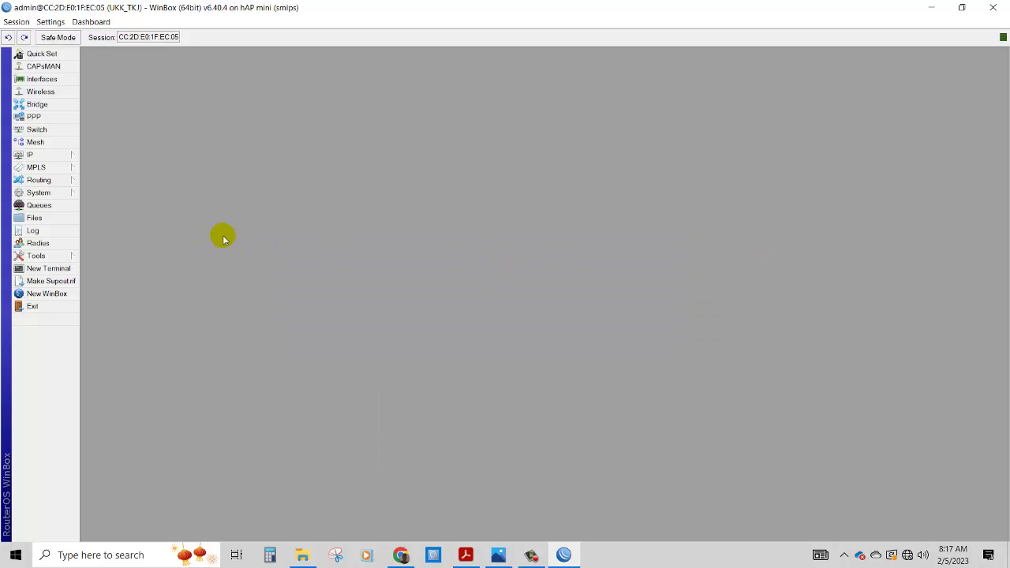
- Create a new srcnat NAT rule with out interface ether1
left_click(69, 156)
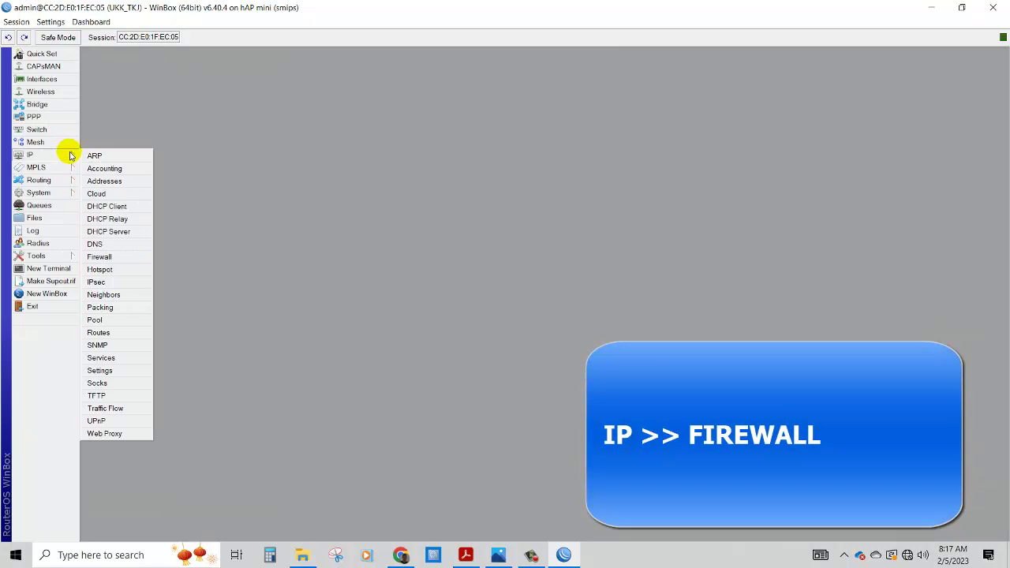
left_click(99, 257)
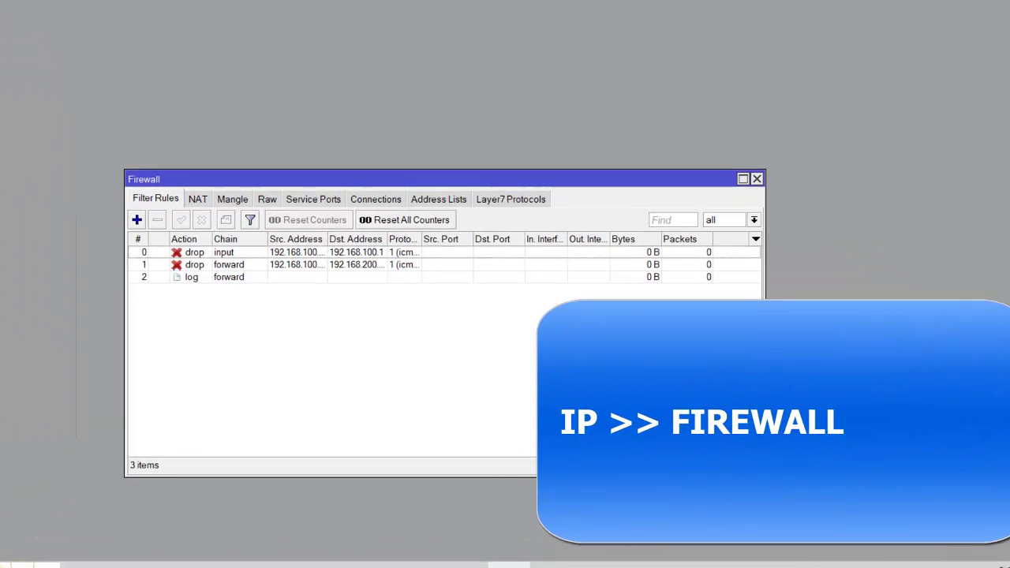
left_click(199, 200)
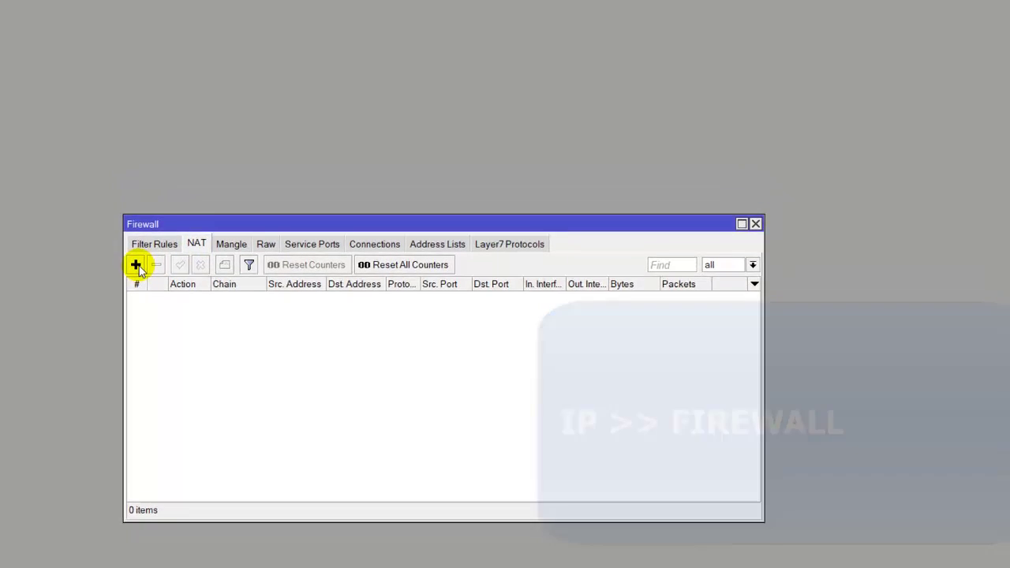
left_click(136, 220)
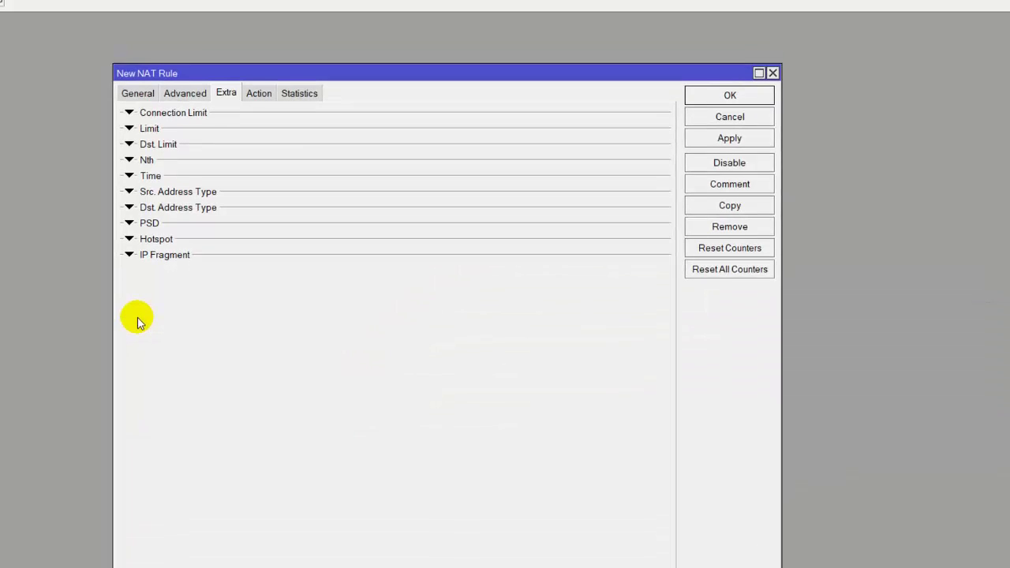
left_click(133, 100)
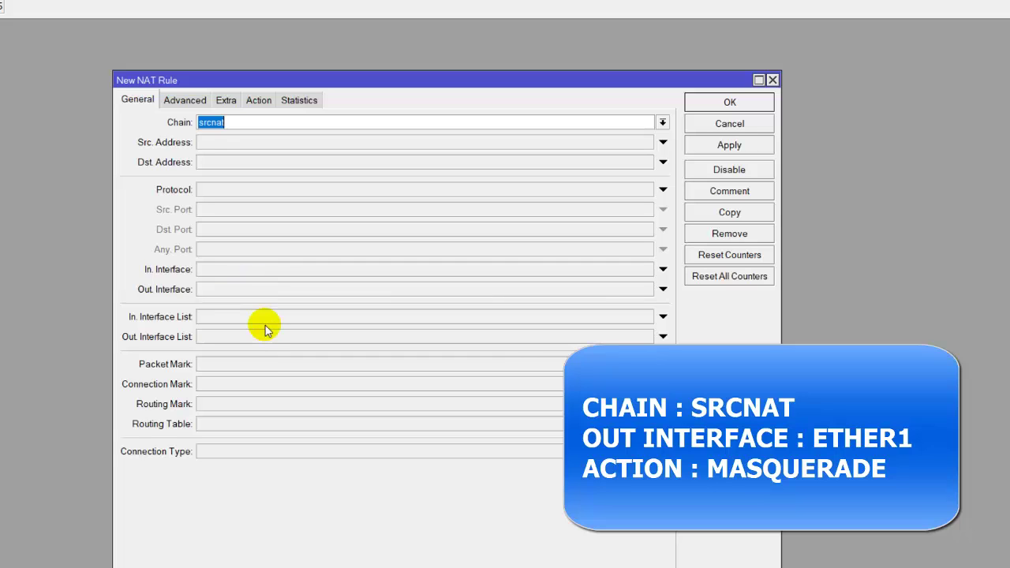
left_click(267, 290)
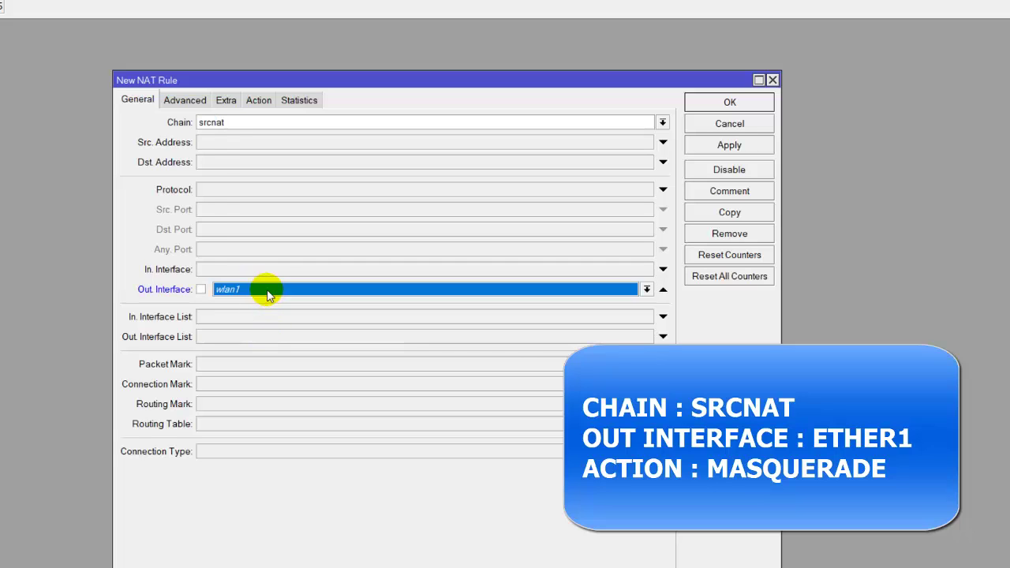
left_click(274, 291)
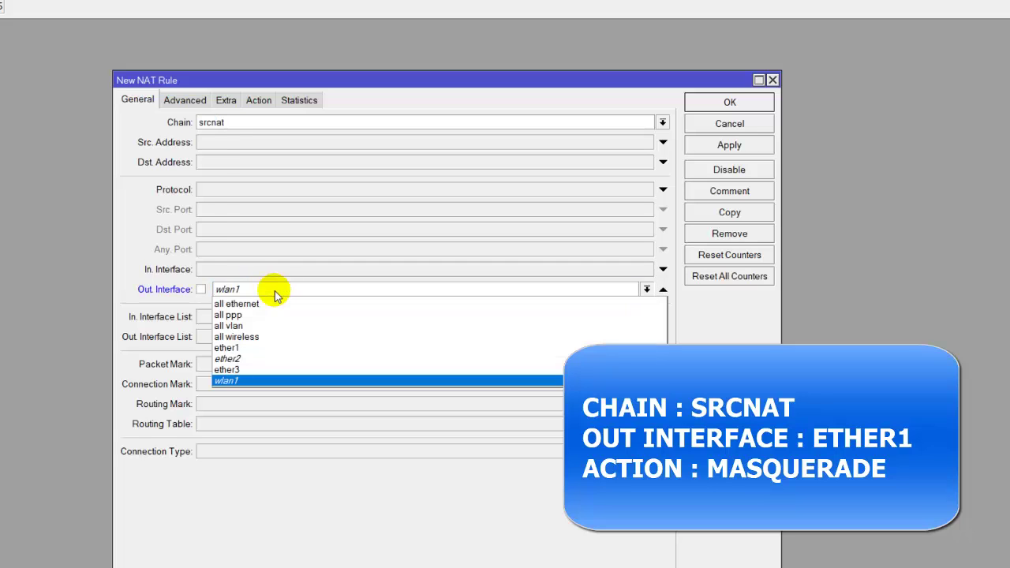
left_click(272, 347)
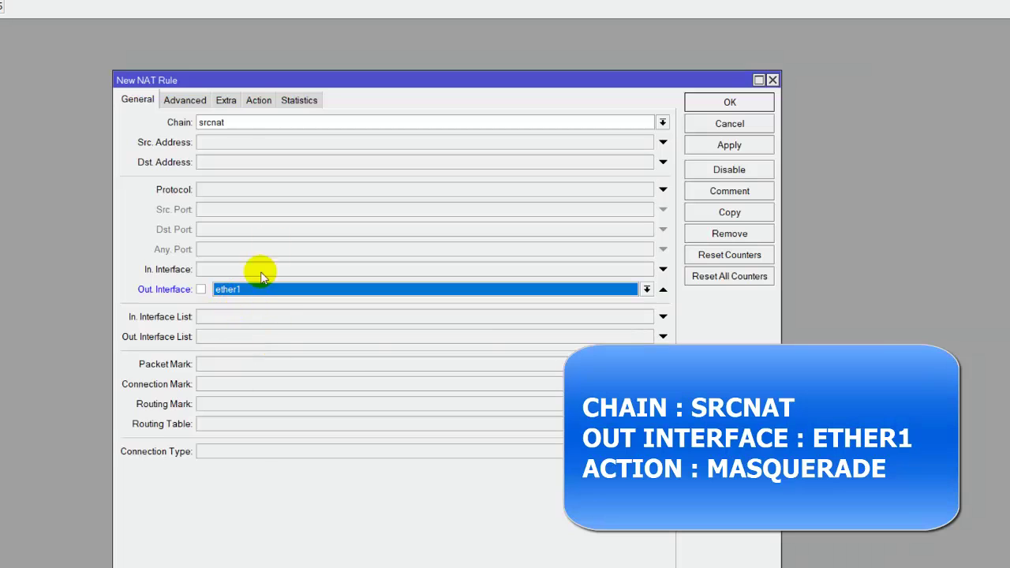
- Set the NAT rule's action to masquerade and save it
left_click(259, 100)
left_click(260, 123)
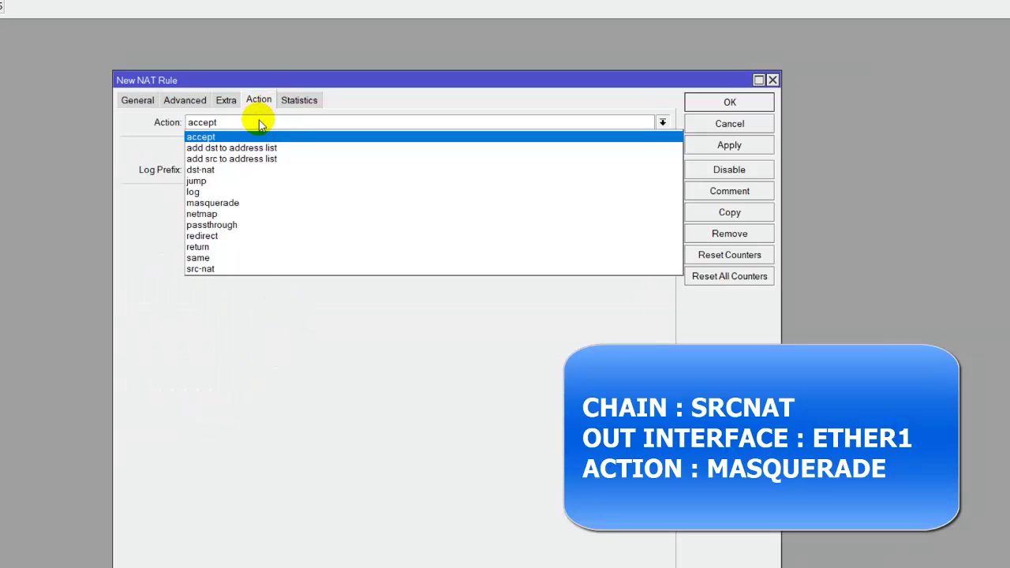
left_click(250, 203)
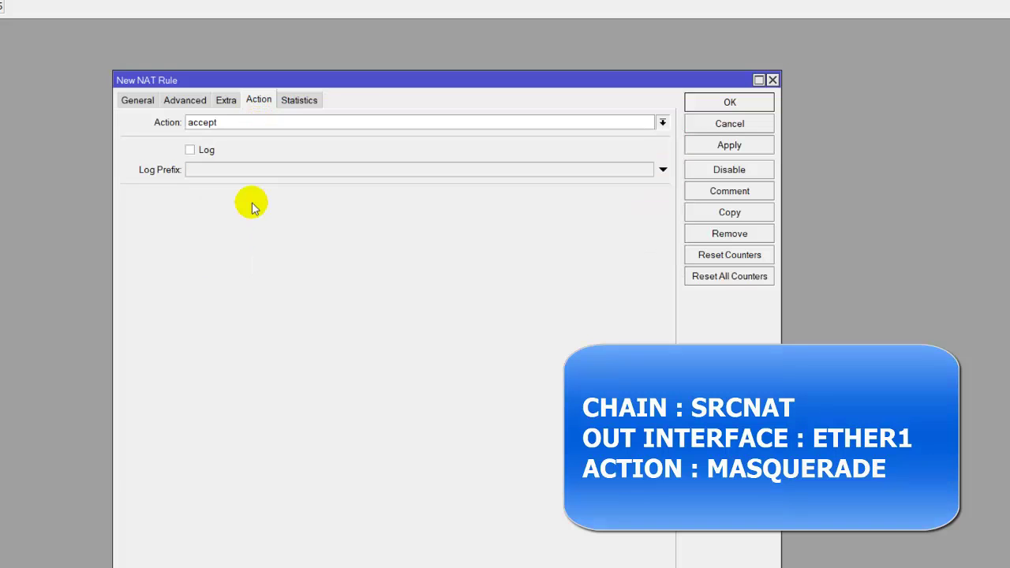
left_click(710, 145)
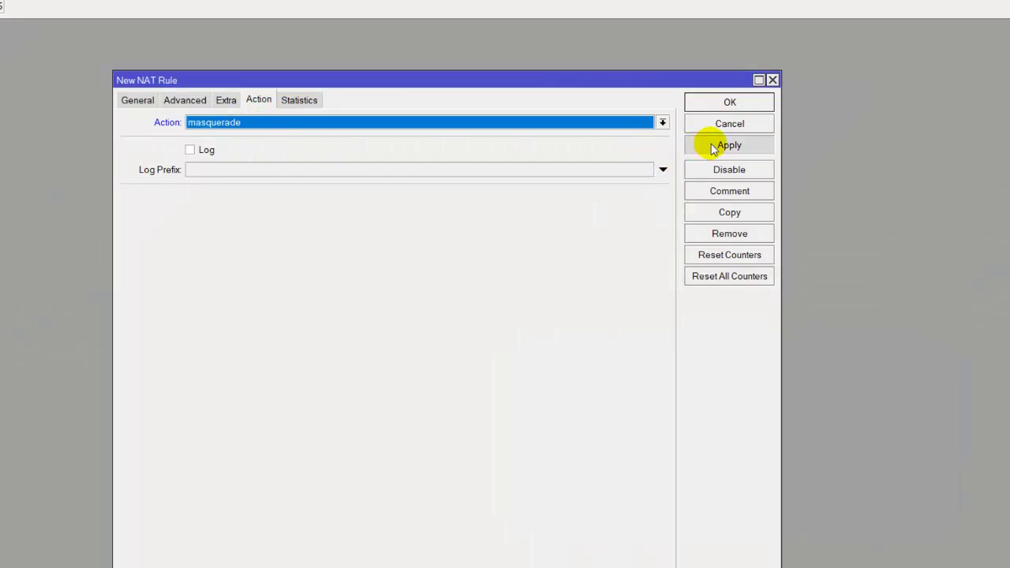
left_click(726, 103)
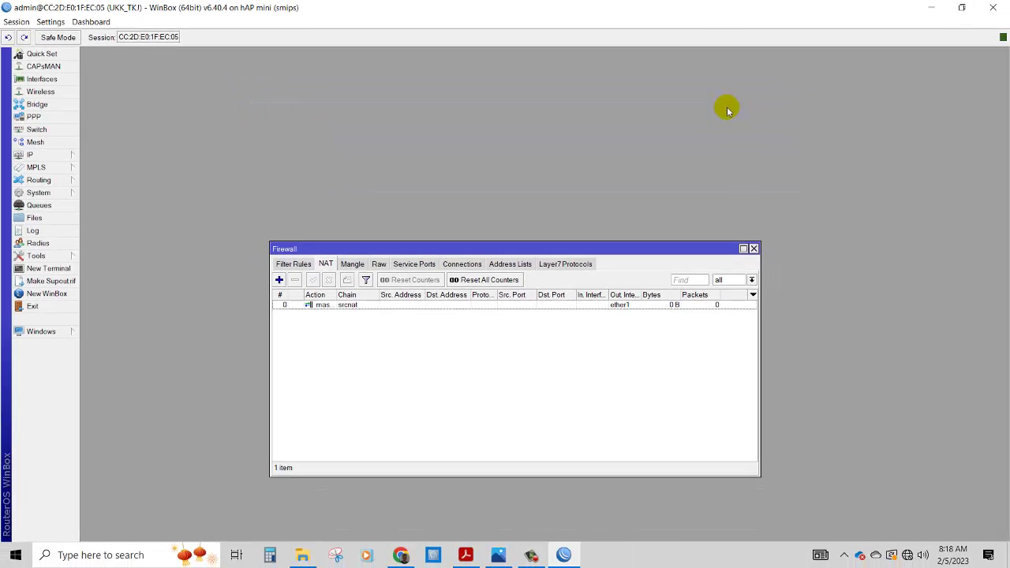
- Open Command Prompt, start a ping to 8.8.8.8, then stop it with Ctrl+C
left_click_drag(650, 244, 579, 151)
key("super+r")
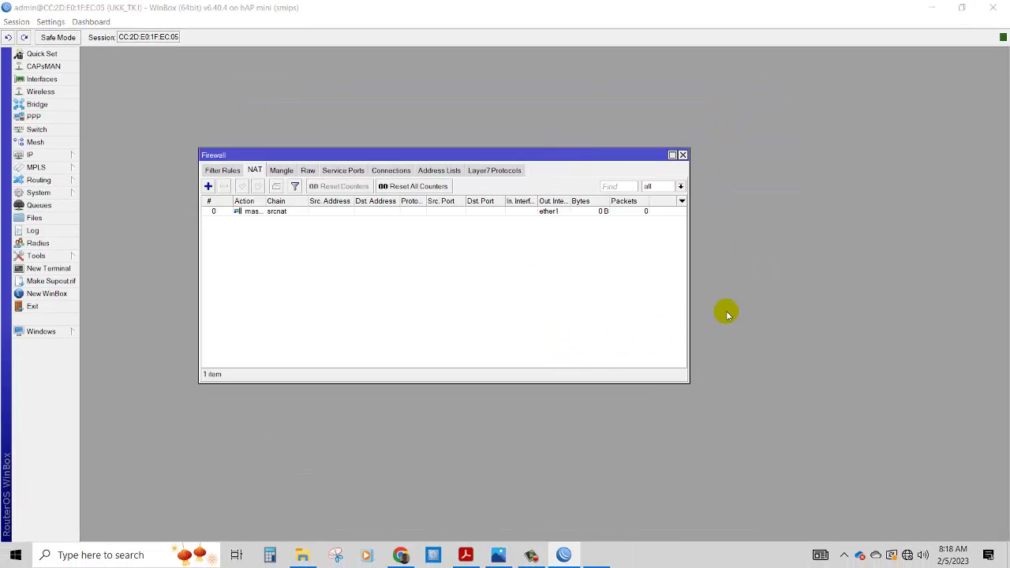
key("Return")
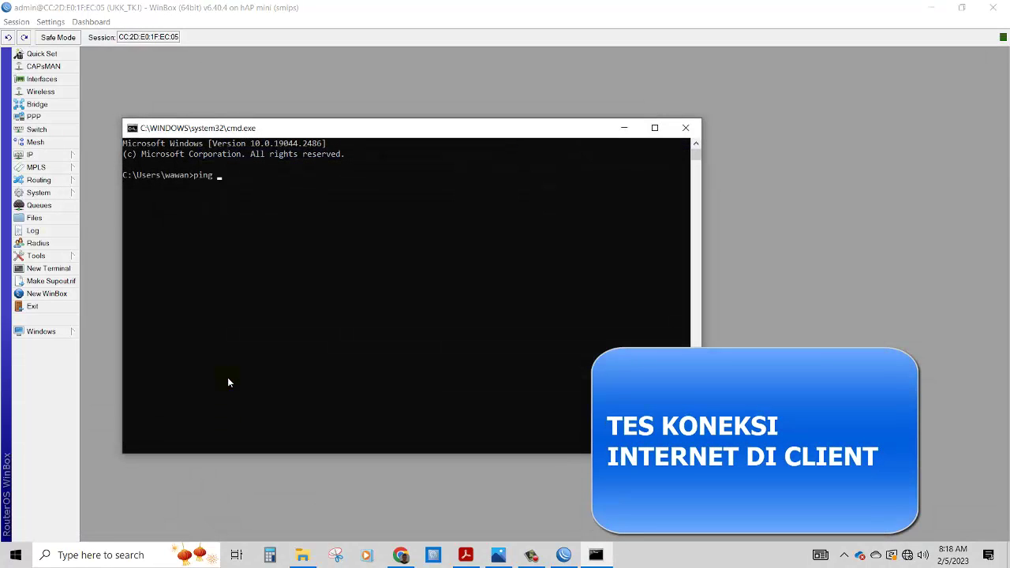
type("ping 8.8.8.8")
key("Return")
key("ctrl+c")
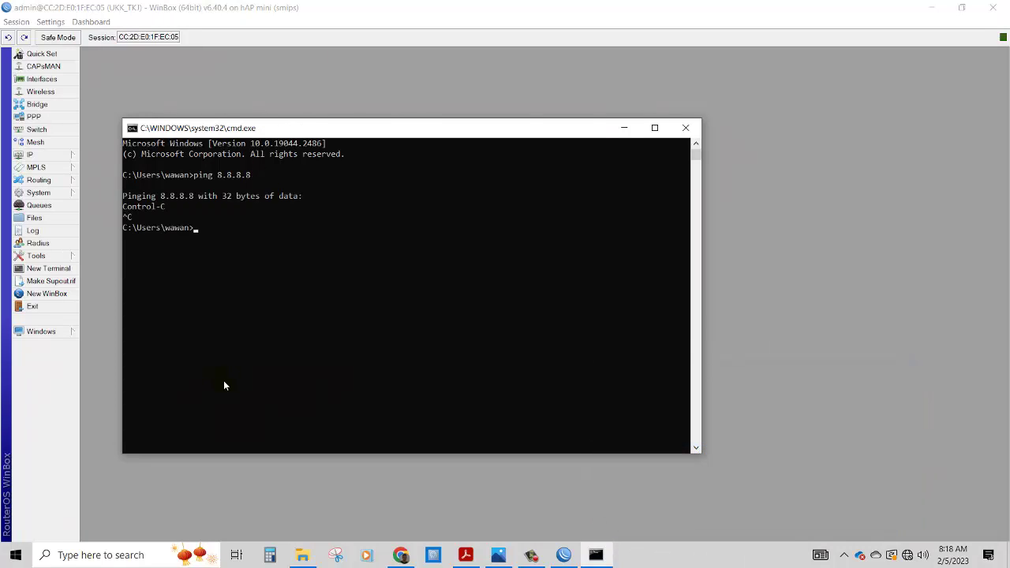
- Set the Ethernet adapter's IPv4 to obtain IP address and DNS server automatically
right_click(907, 555)
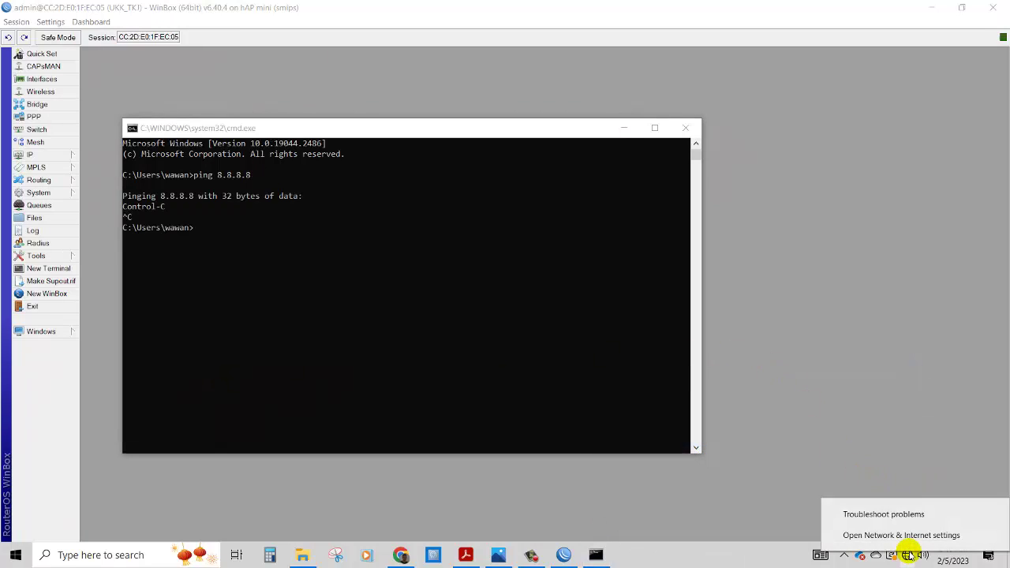
left_click(902, 535)
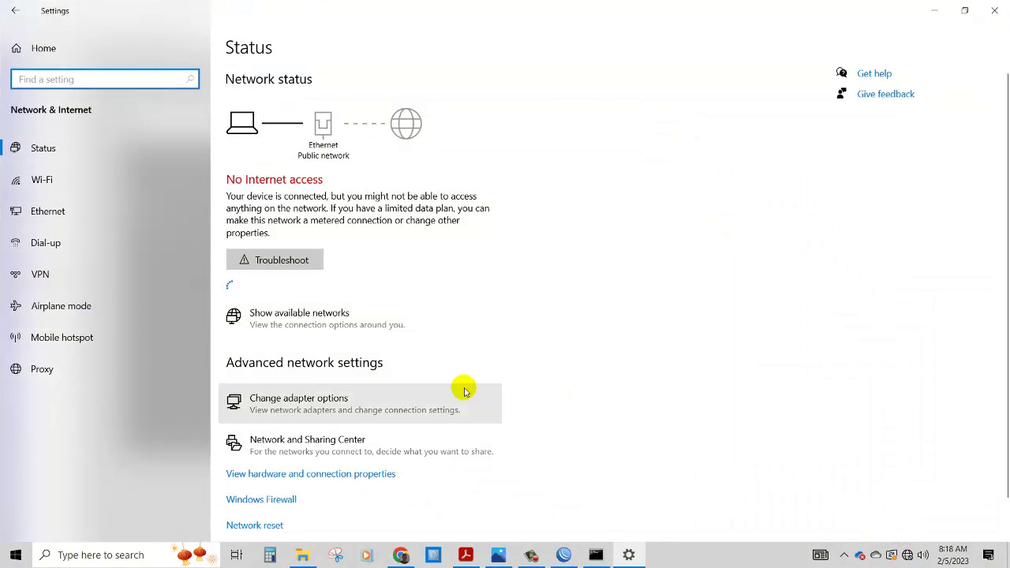
left_click(374, 460)
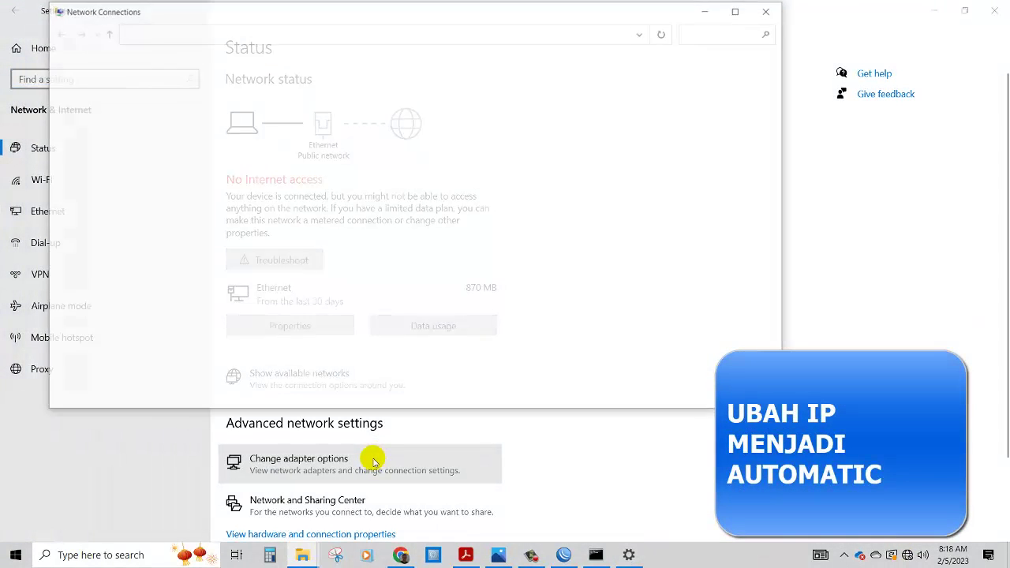
double_click(272, 96)
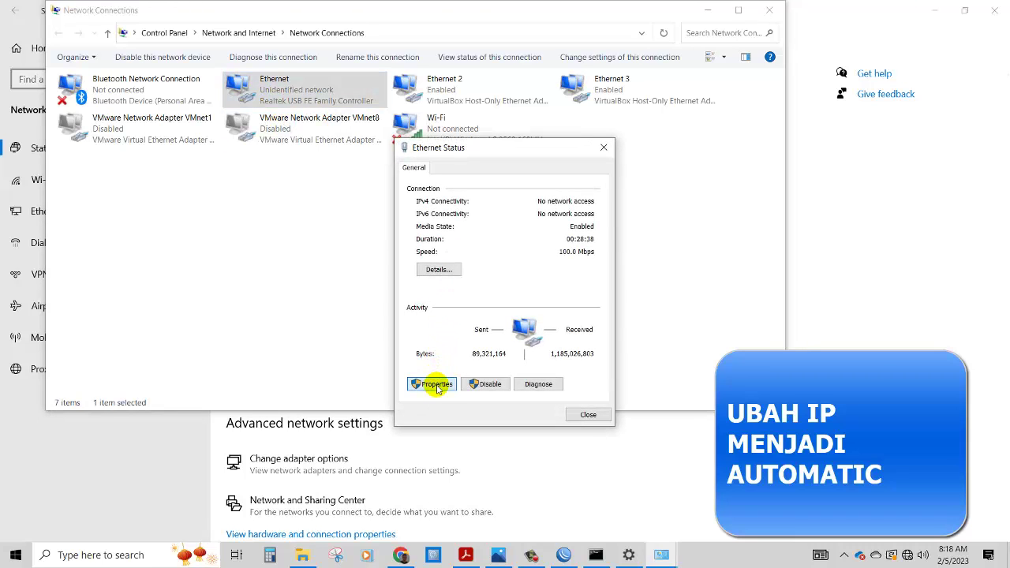
left_click(436, 385)
left_click(520, 332)
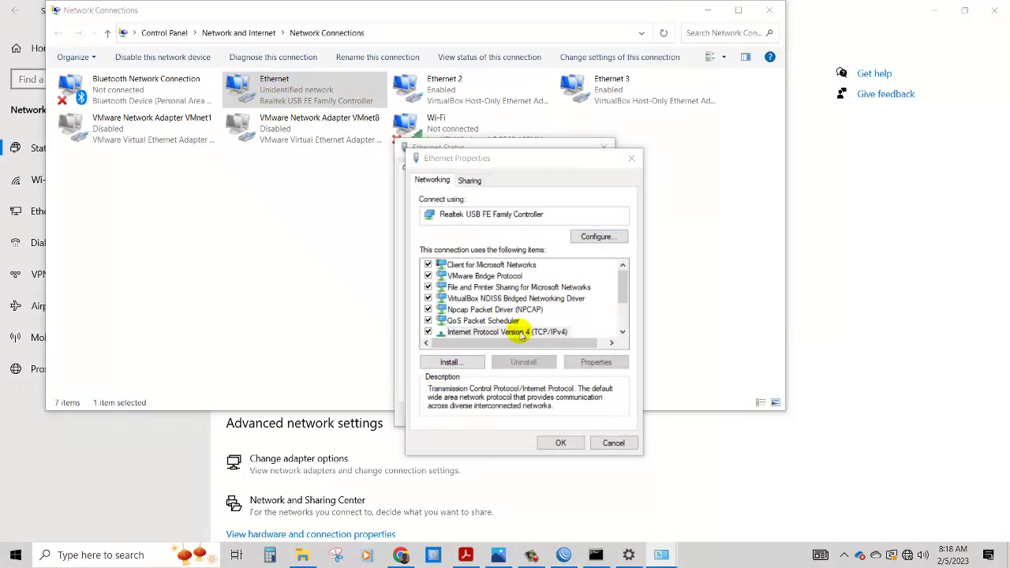
double_click(521, 332)
left_click(517, 289)
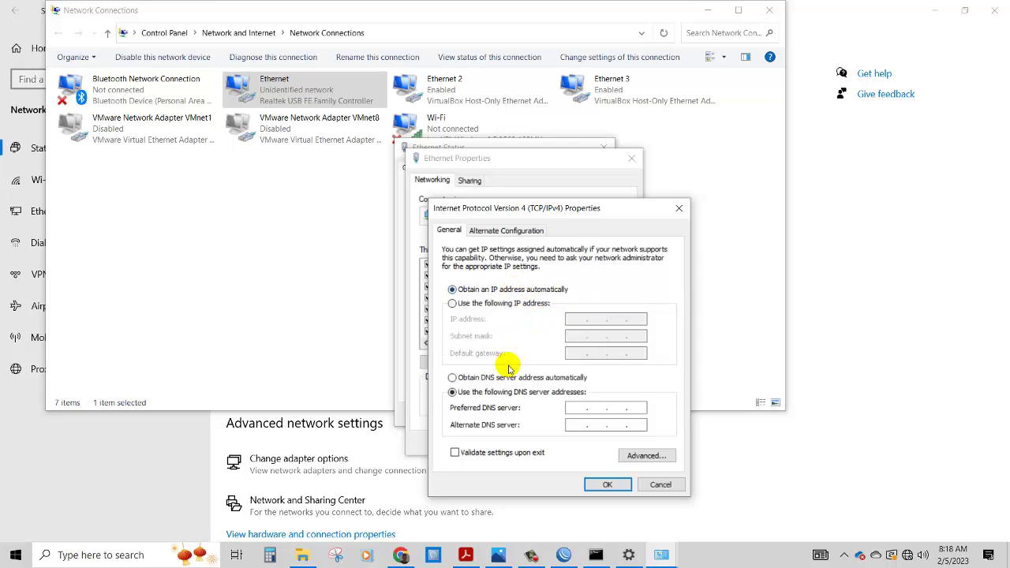
left_click(507, 378)
left_click(607, 484)
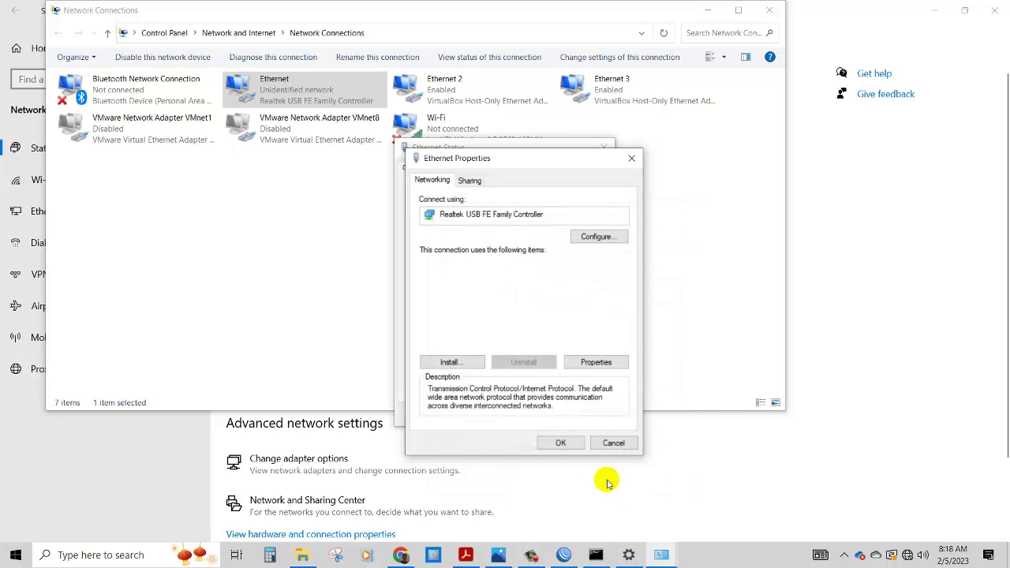
left_click(562, 444)
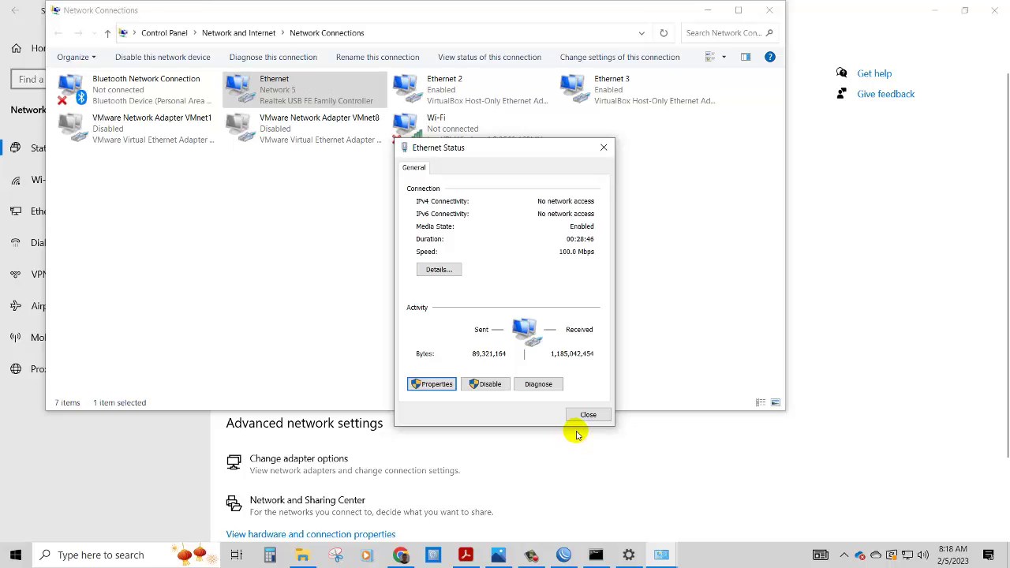
- Confirm the connection received 192.168.100.100, then close the network windows and Settings
left_click(440, 269)
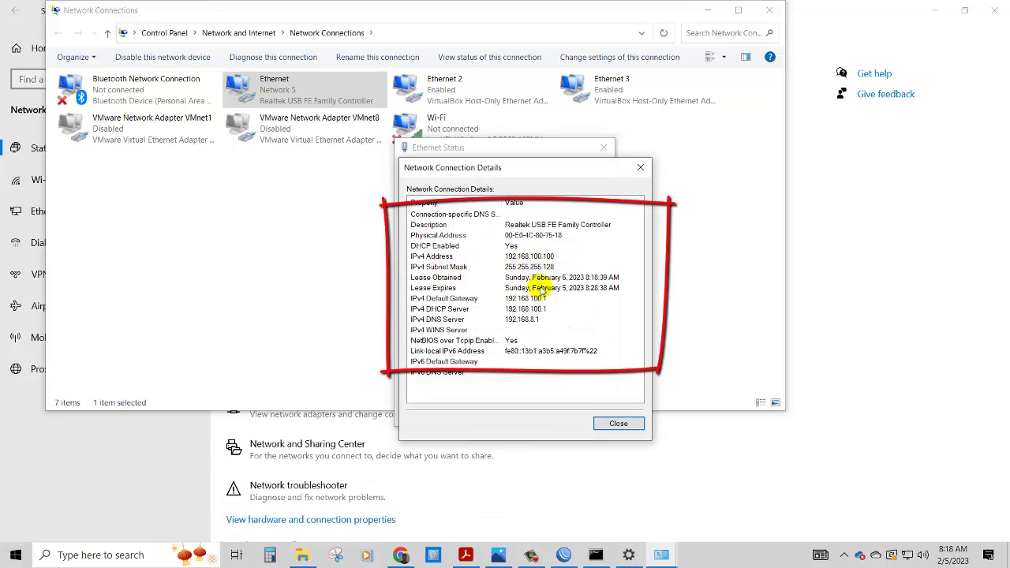
left_click(618, 423)
left_click(603, 150)
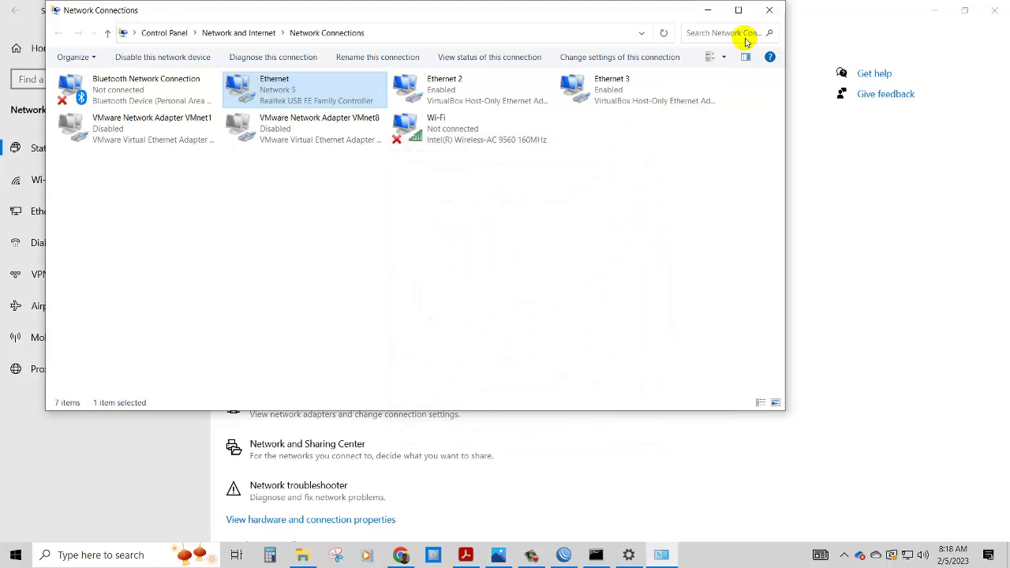
left_click(771, 10)
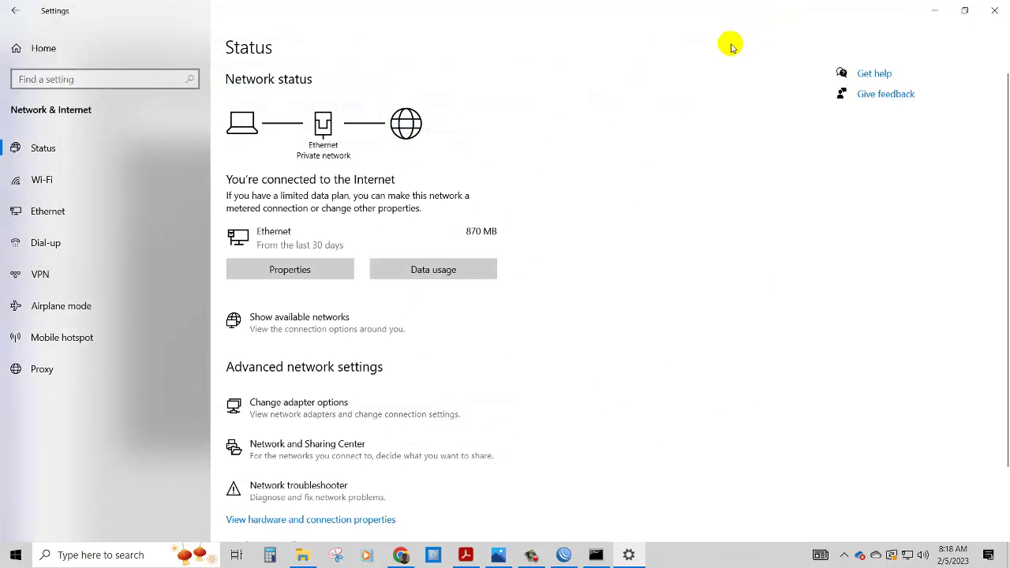
left_click(986, 11)
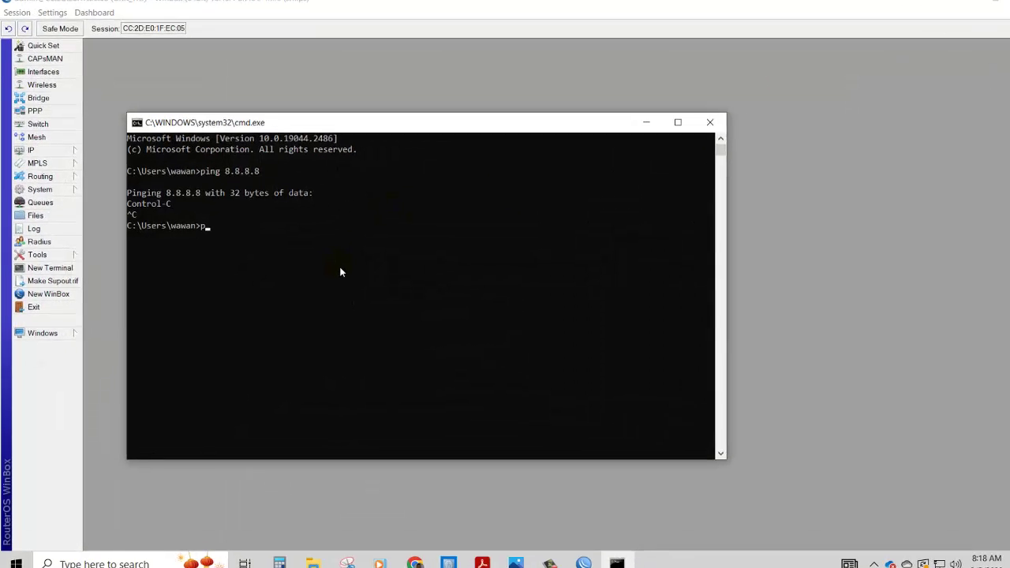
- Ping 8.8.8.8 and google.com to confirm replies, then close the console and firewall window
type("ping 8.8.8.8")
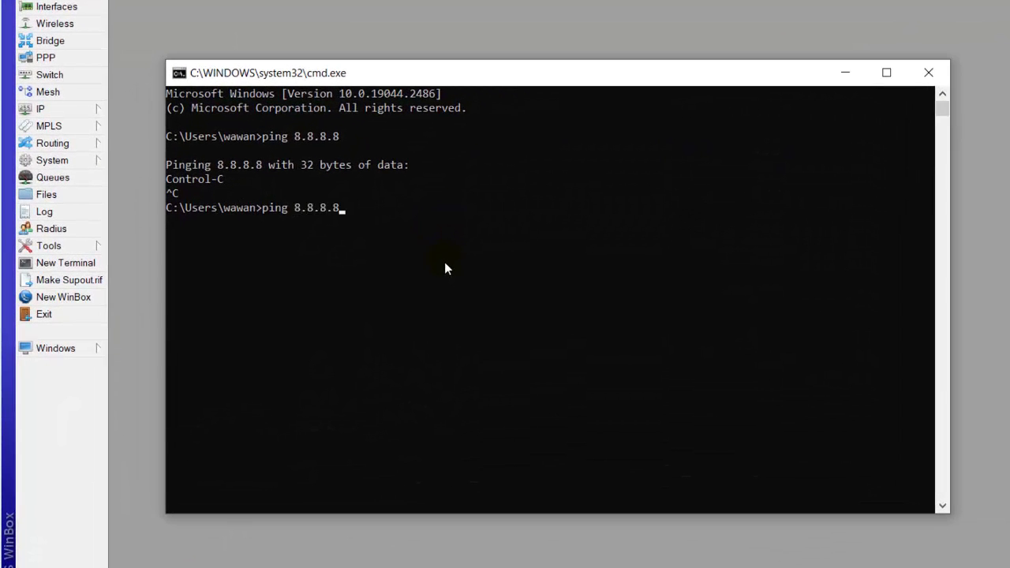
key("Return")
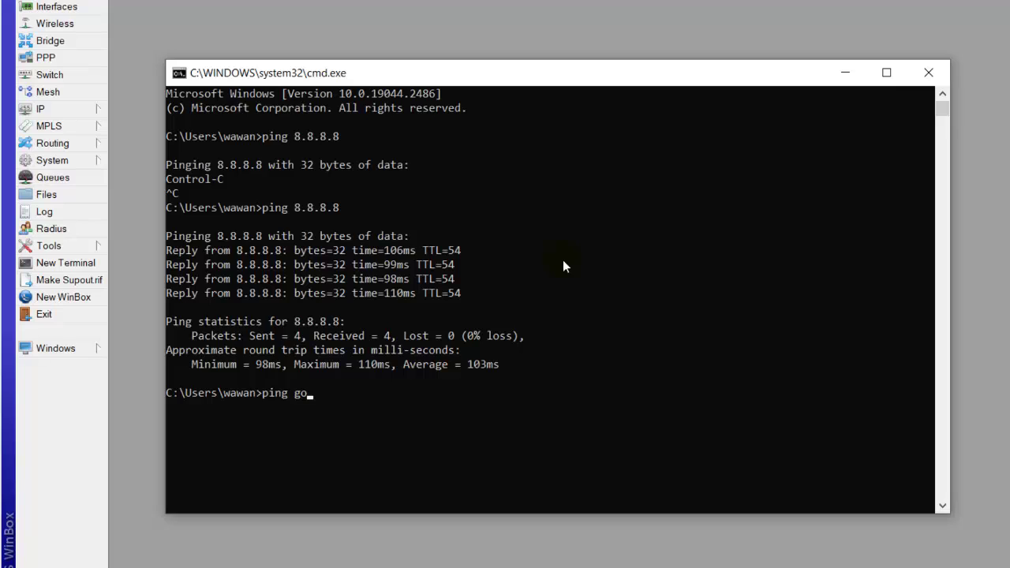
type("le.com")
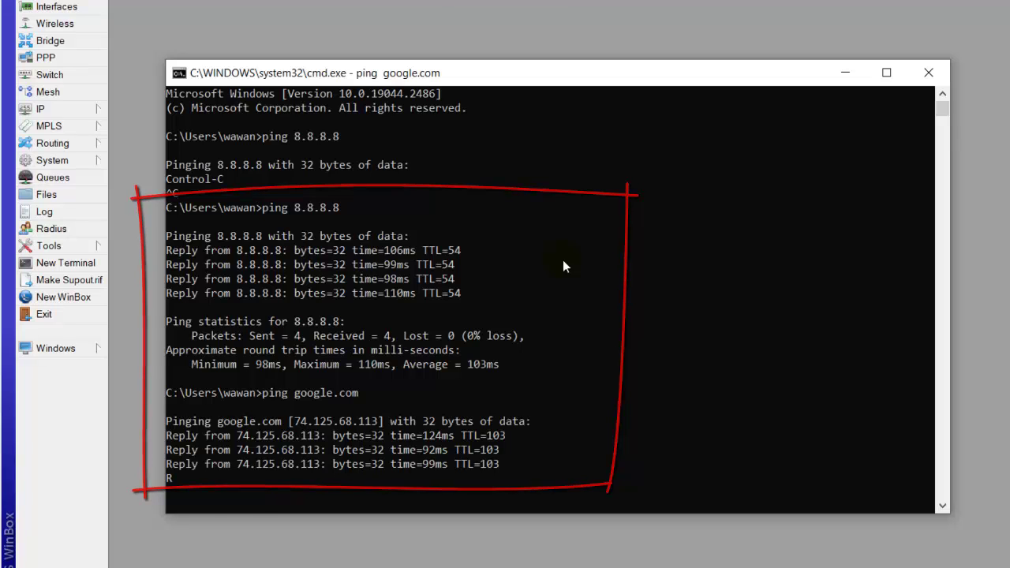
left_click(928, 74)
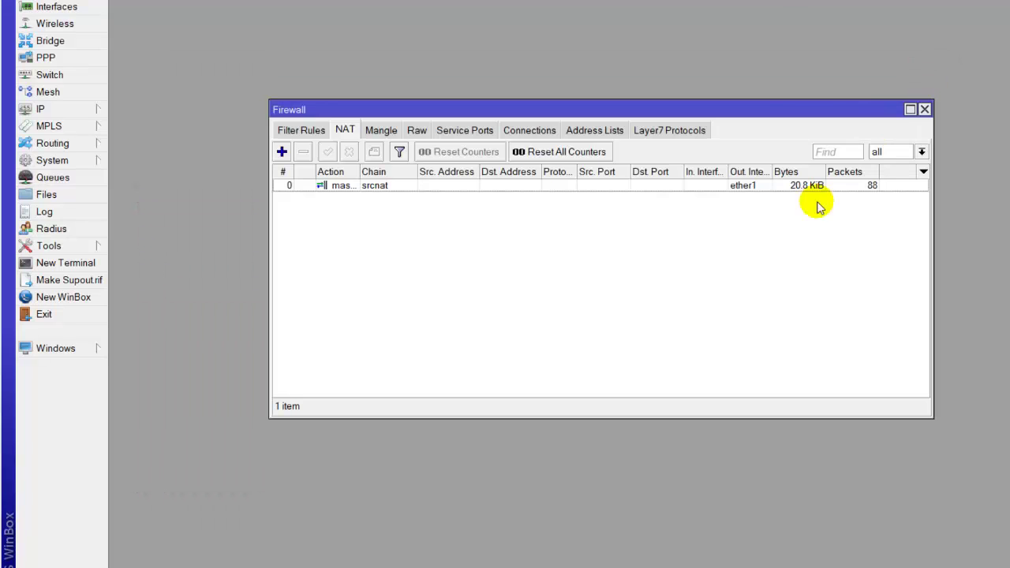
left_click(804, 132)
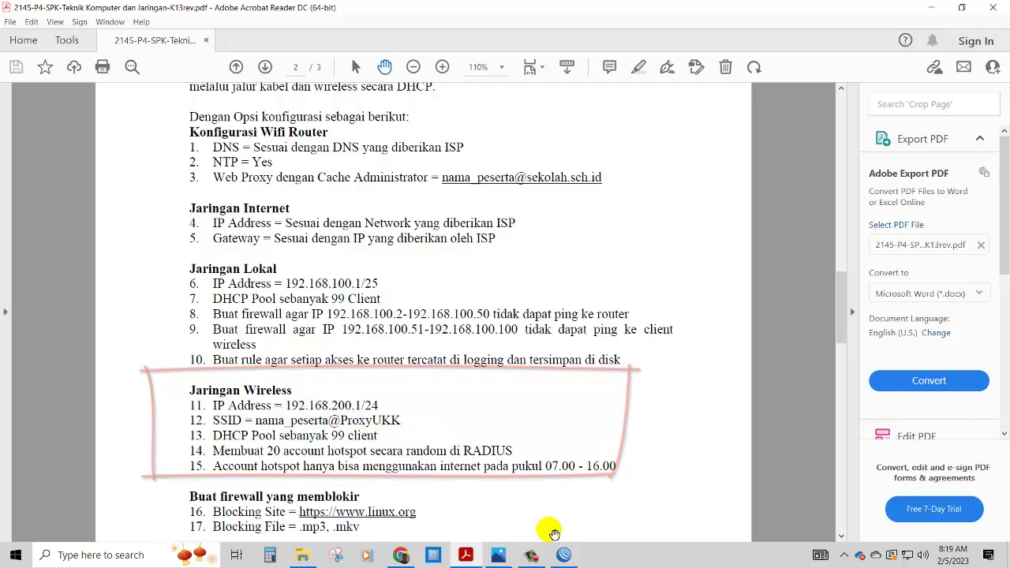
- Assign address 192.168.200.1/24 to interface wlan1 in the IP address list
left_click(564, 557)
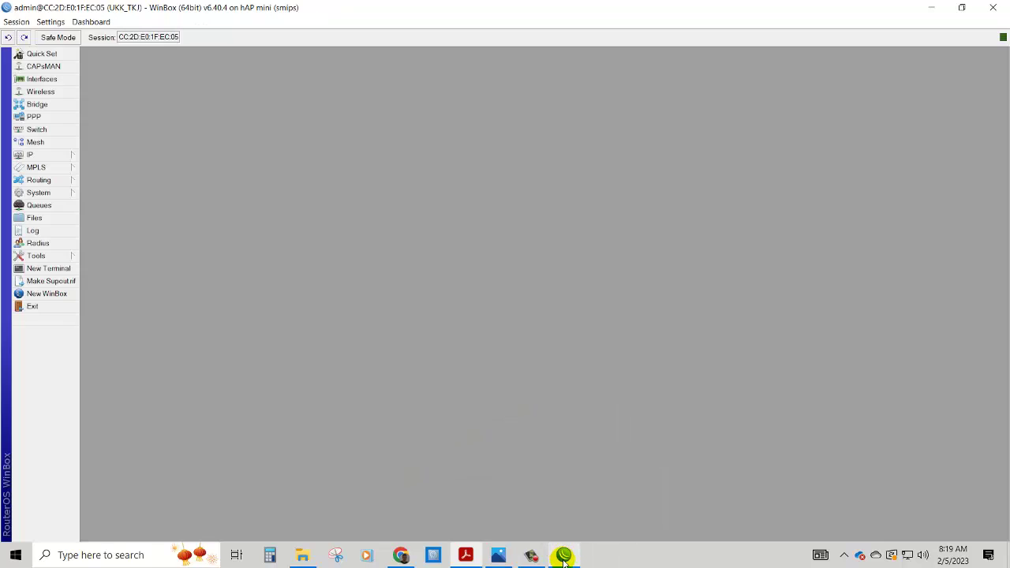
left_click(63, 155)
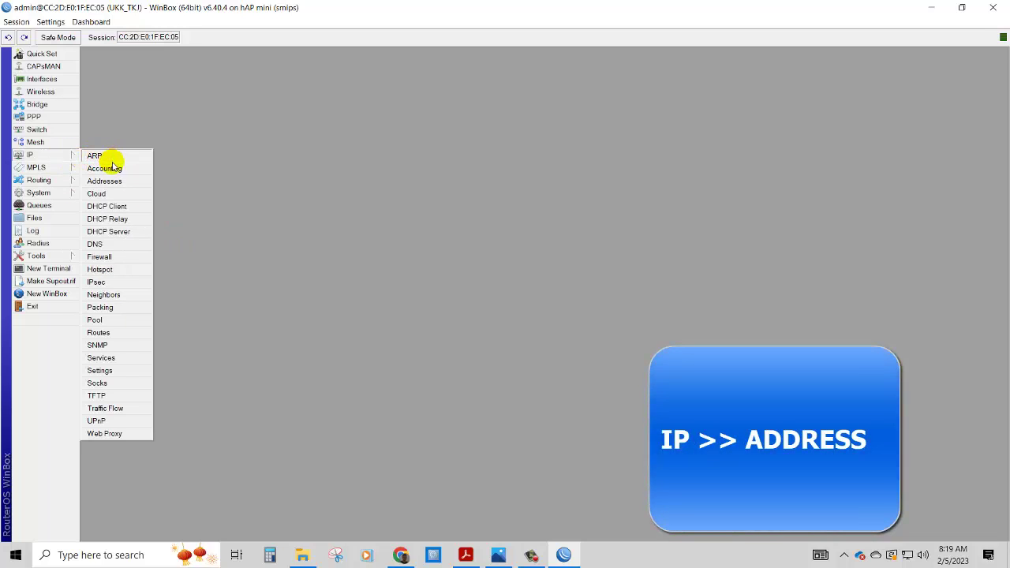
left_click(113, 181)
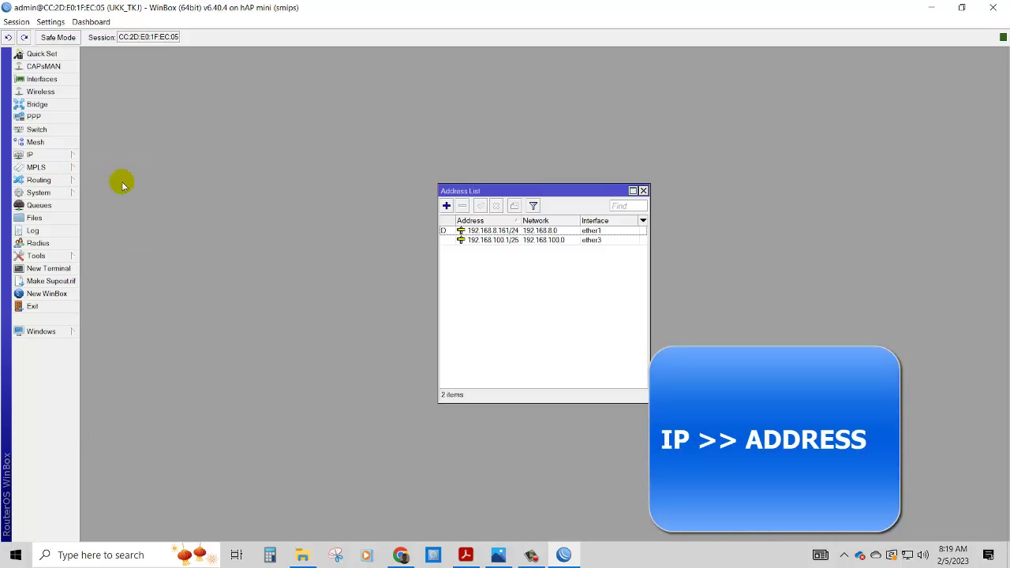
left_click(447, 206)
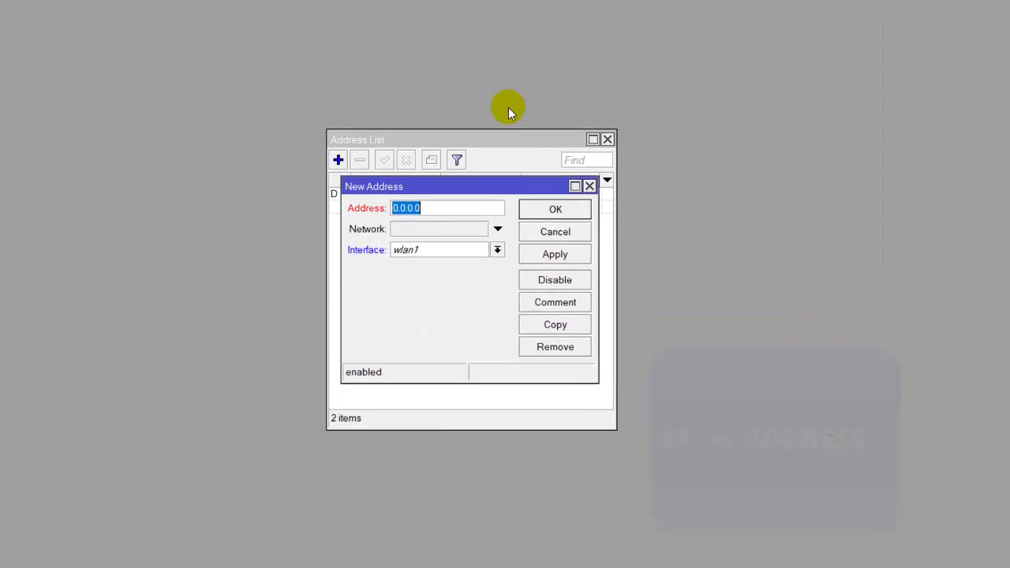
type("192.168.")
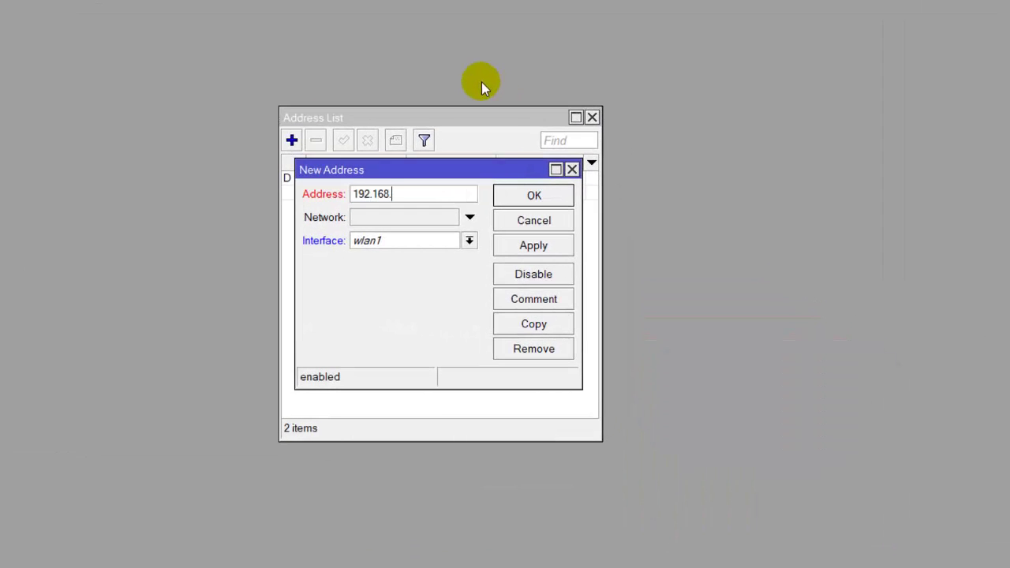
type("200.1/24")
left_click(526, 252)
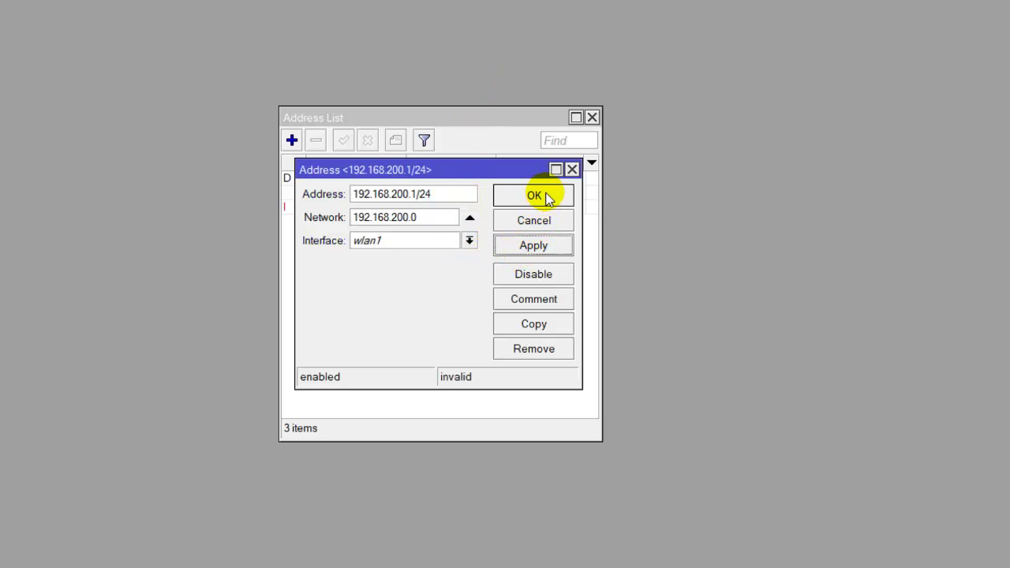
left_click(545, 197)
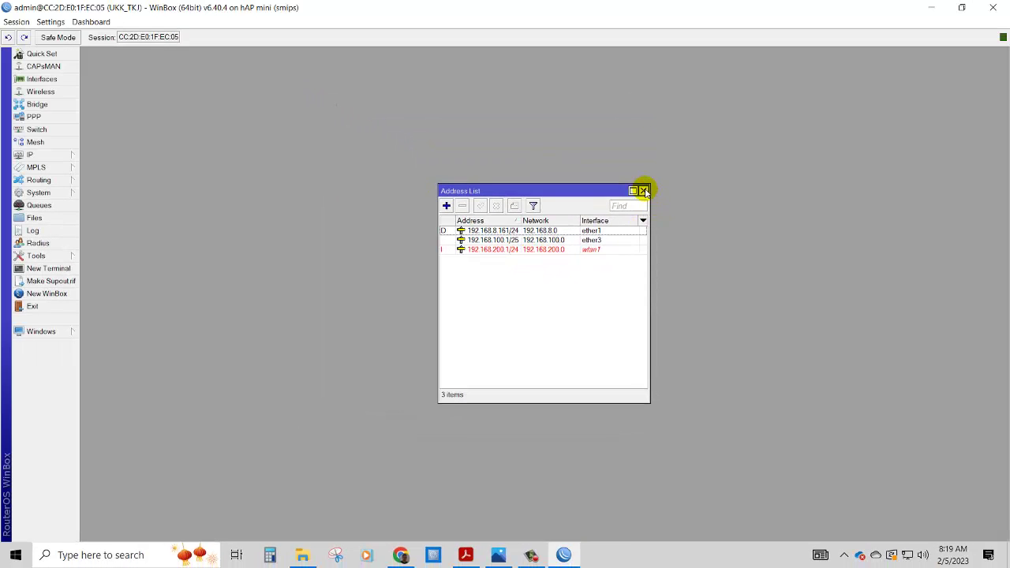
left_click(644, 190)
- Enable the wlan1 wireless interface in Wireless Tables
left_click(68, 93)
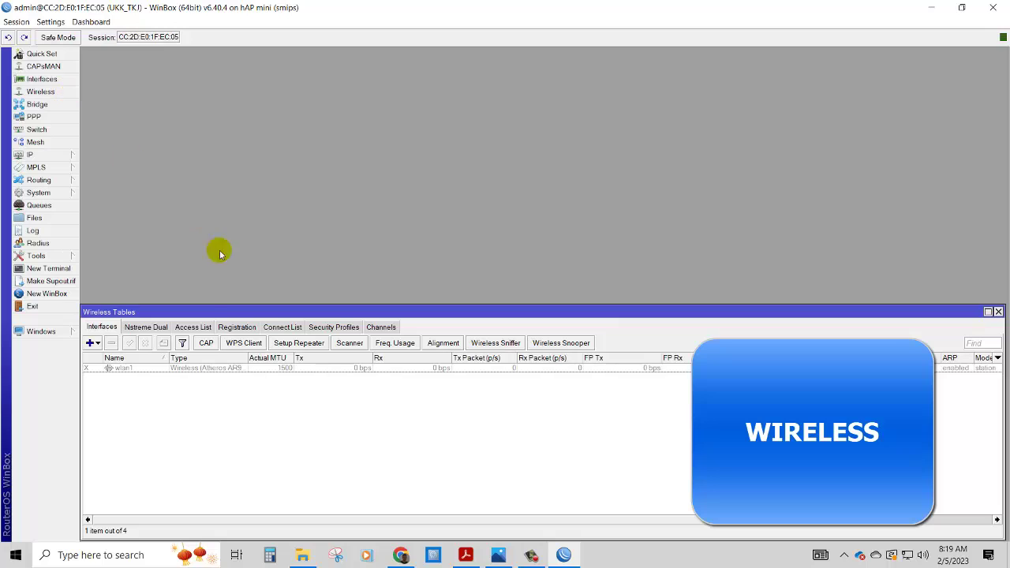
left_click_drag(207, 312, 213, 125)
left_click(172, 182)
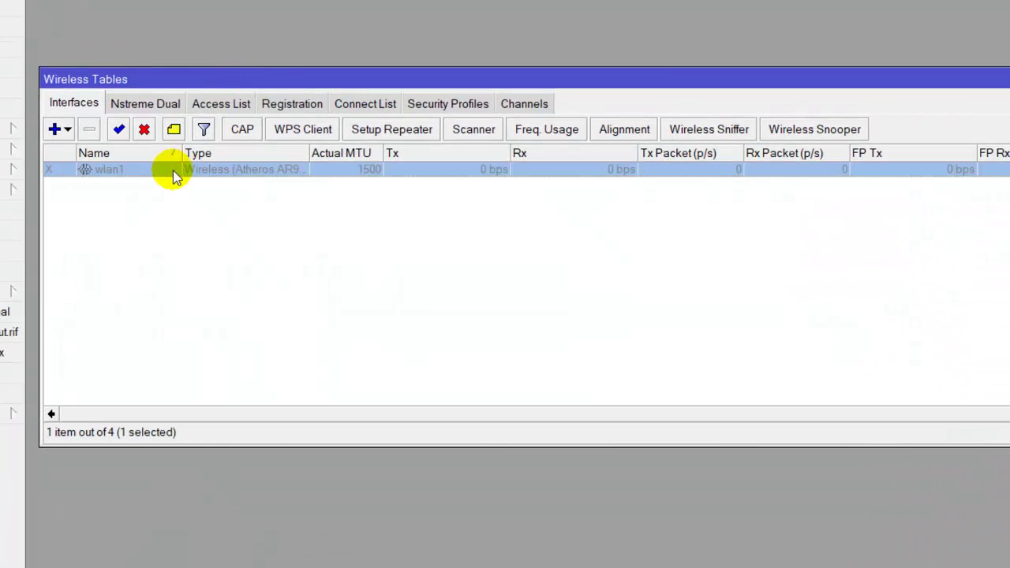
left_click(118, 129)
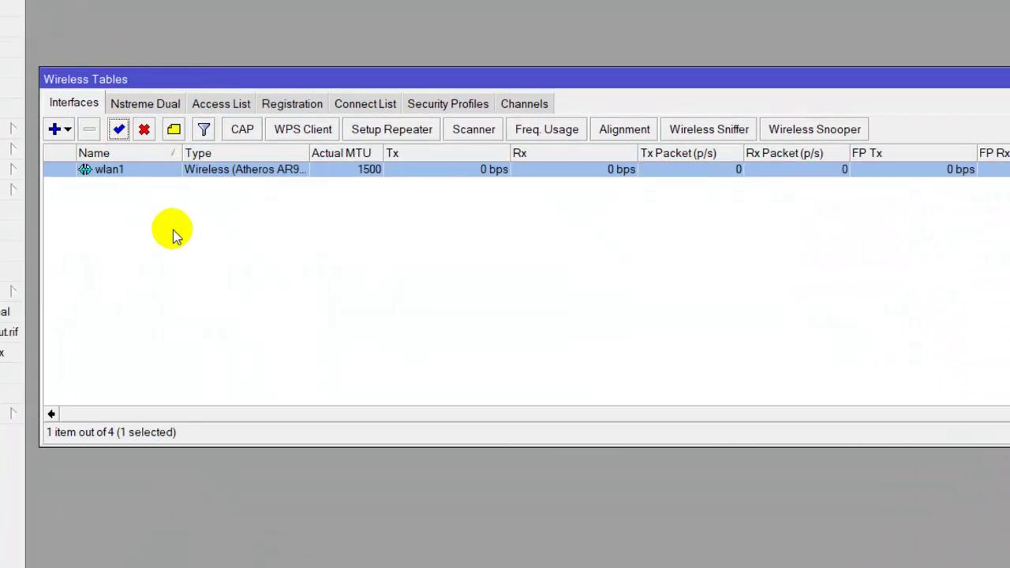
- Set wlan1 to ap bridge with SSID tkj@ProxyUKK and confirm it appears in Windows' Wi-Fi list
double_click(157, 172)
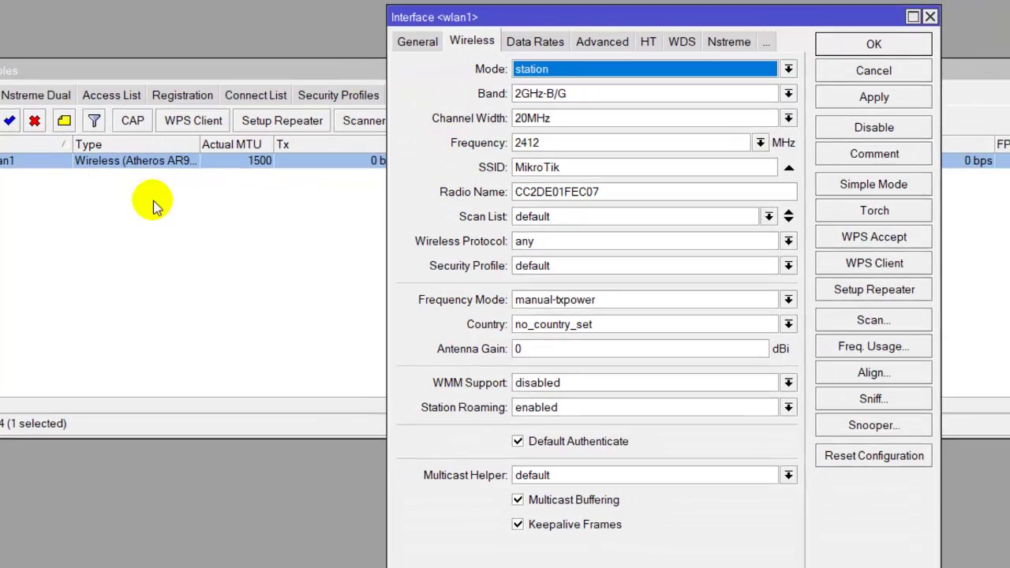
left_click(542, 70)
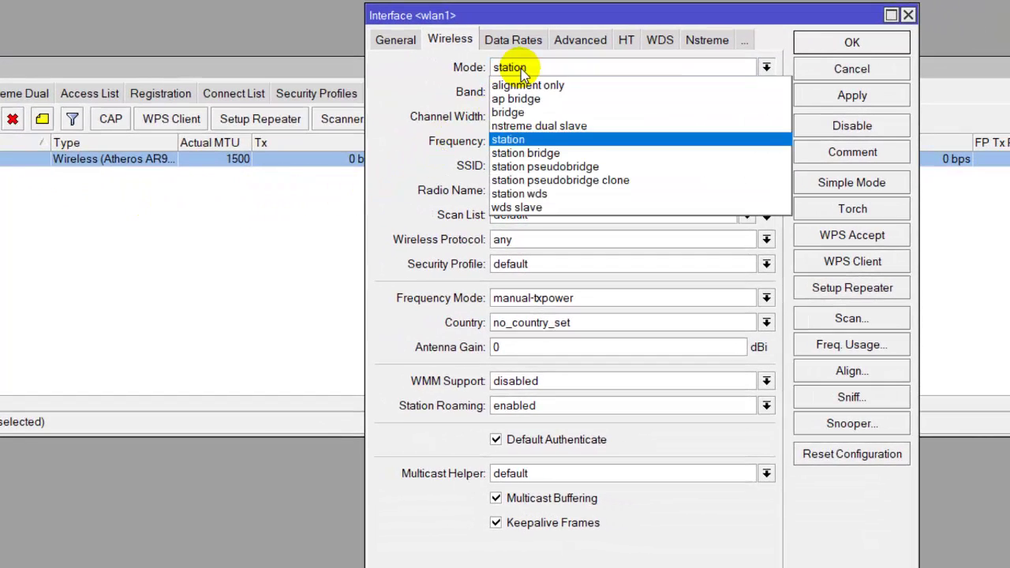
left_click(522, 98)
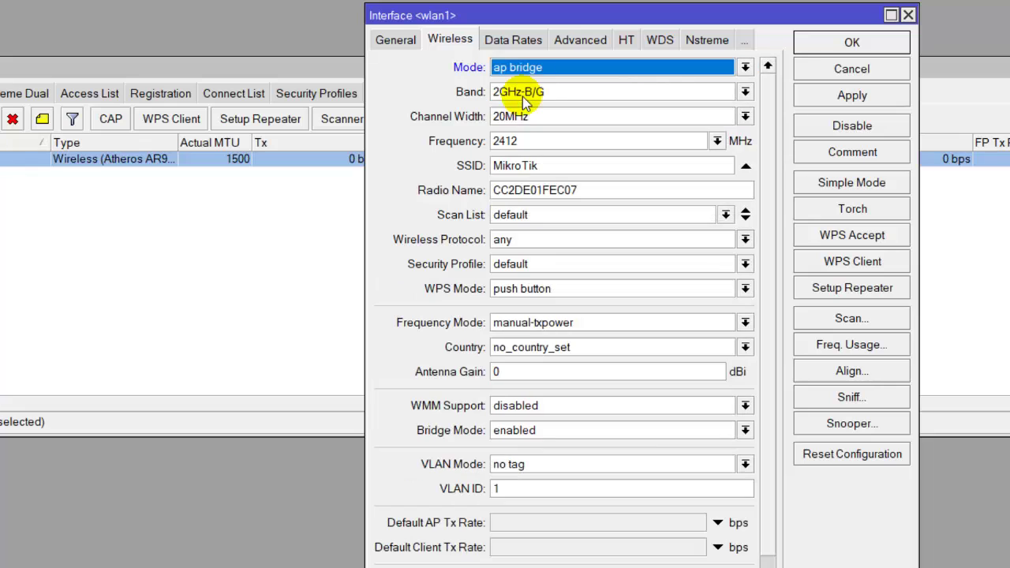
double_click(552, 163)
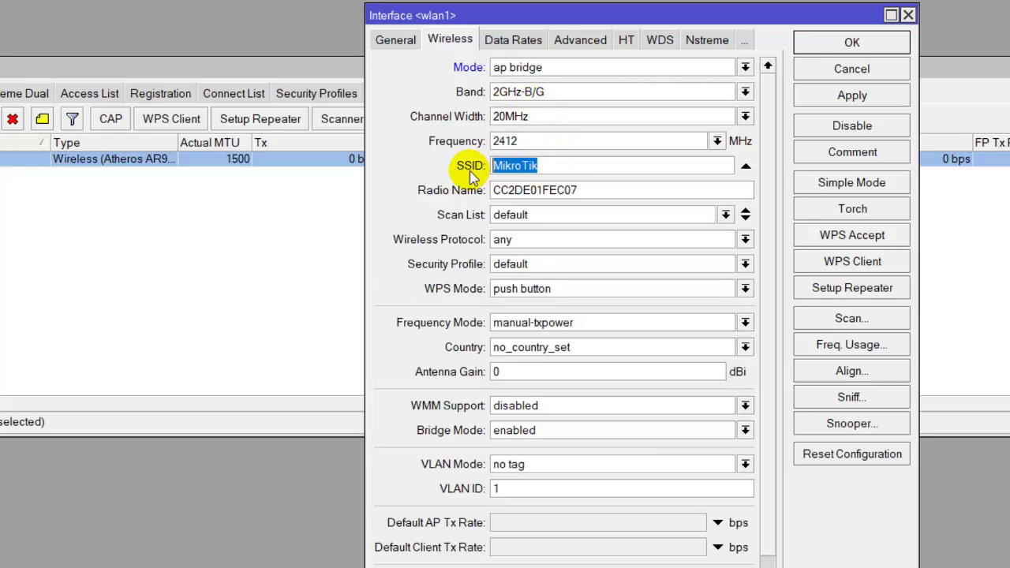
type("tkj@ProxyUKK")
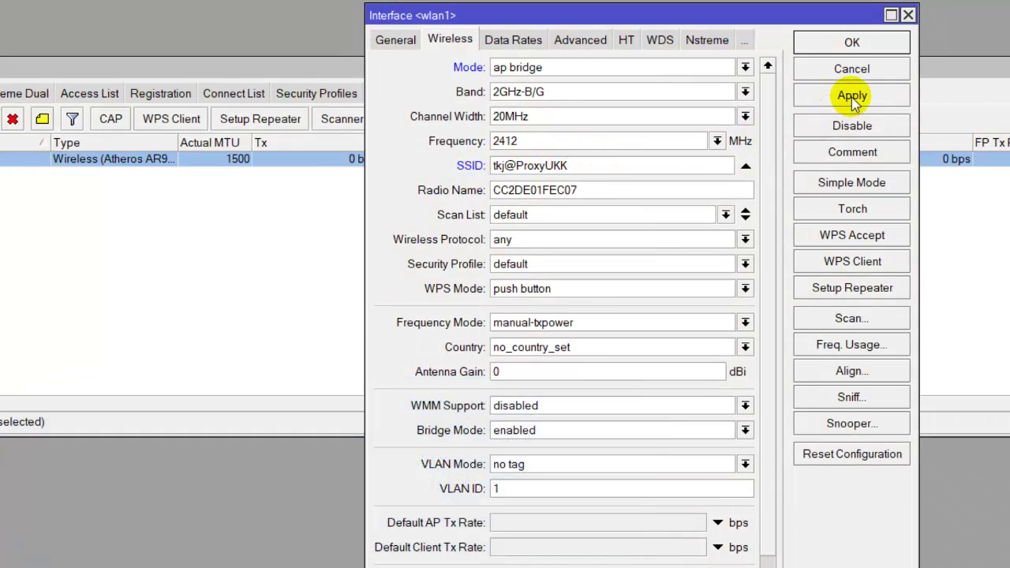
left_click(851, 97)
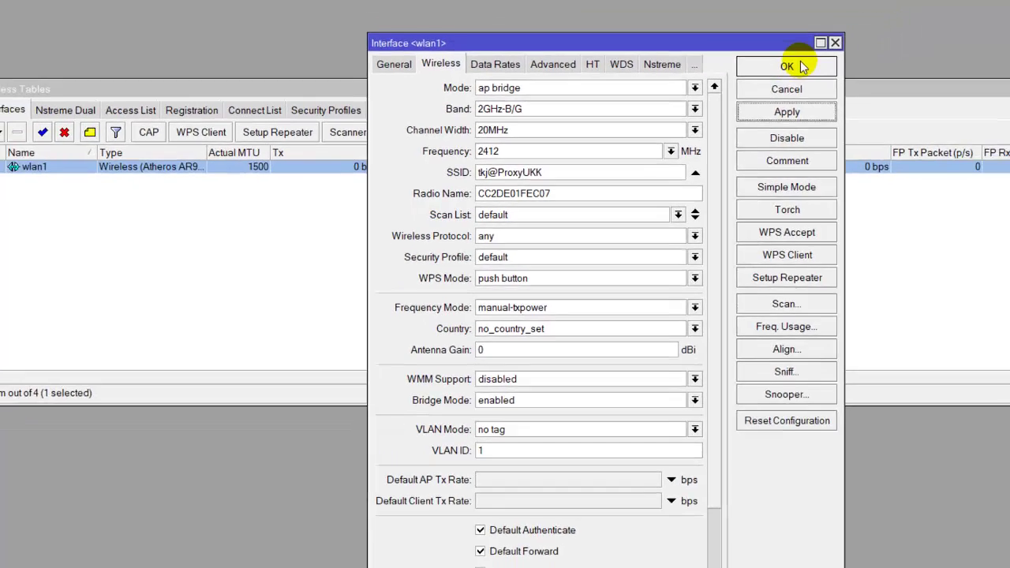
left_click(856, 41)
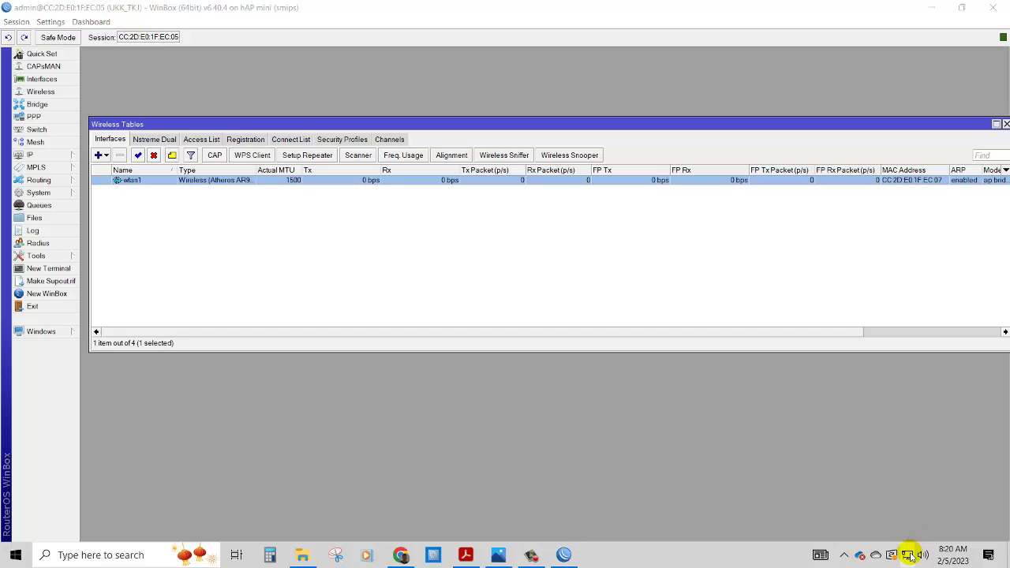
left_click(906, 553)
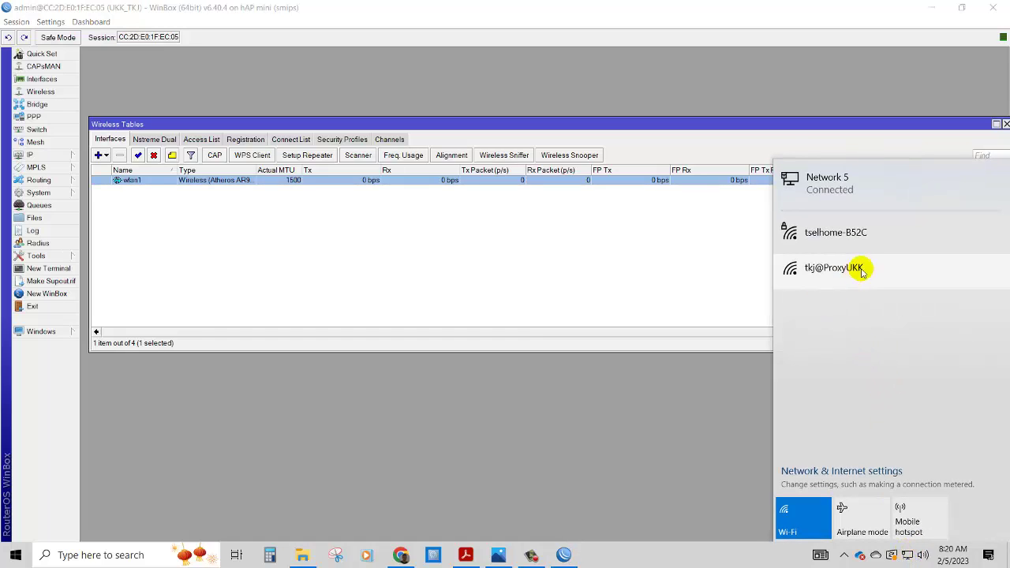
left_click(683, 266)
- Close Wireless Tables and launch Hotspot Setup from the Hotspot Servers list
left_click(1005, 125)
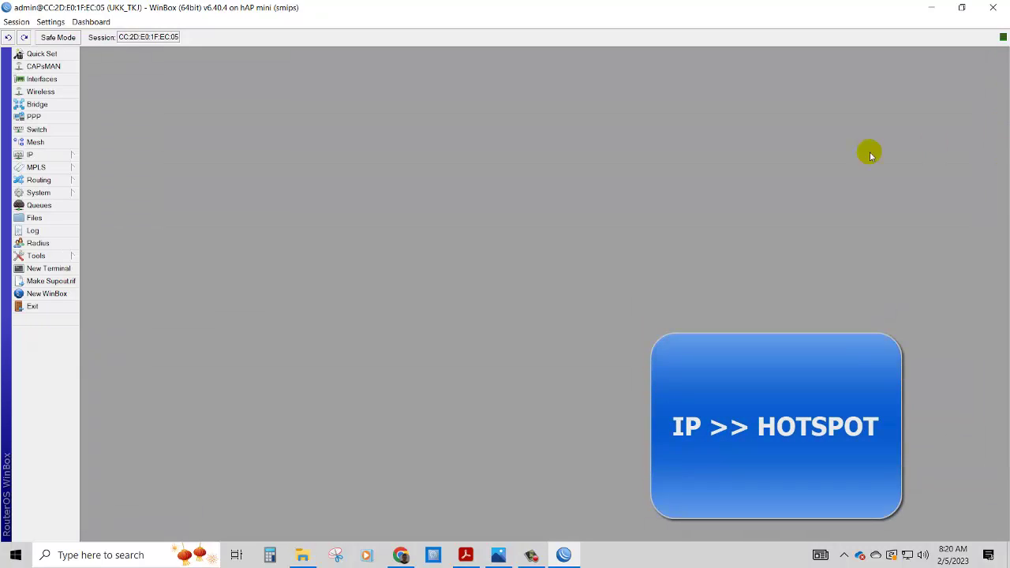
left_click(71, 156)
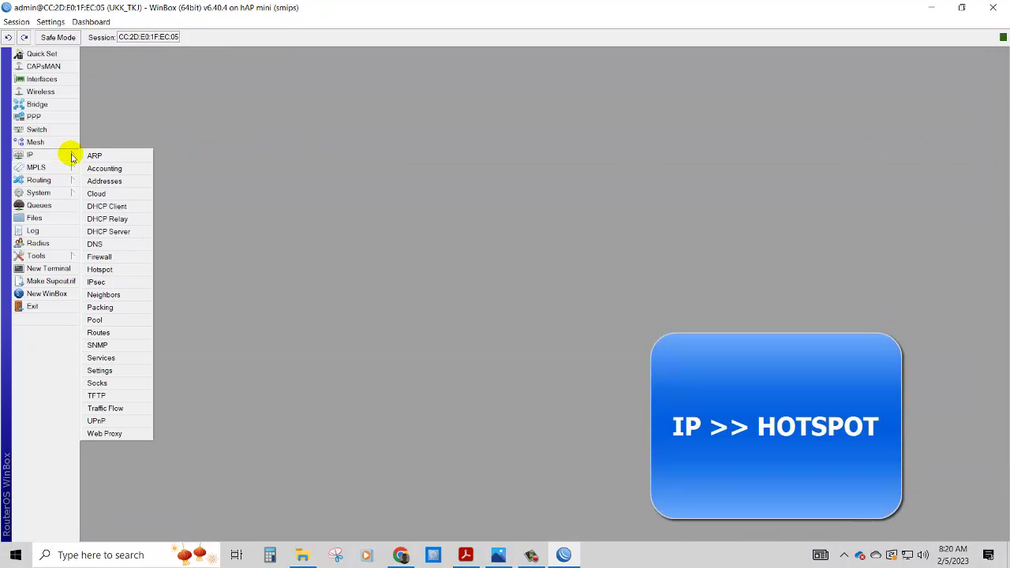
left_click(123, 271)
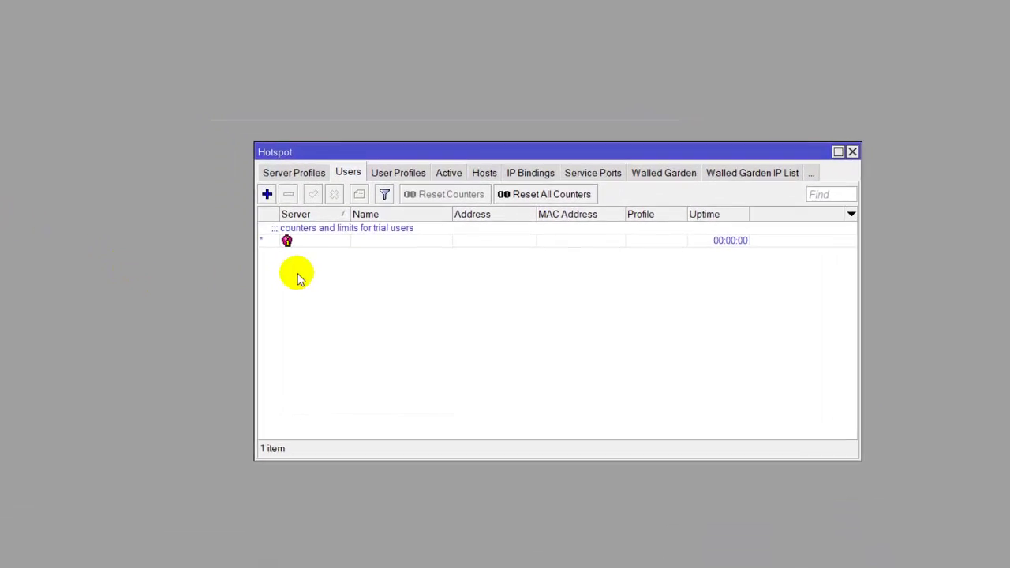
left_click(279, 173)
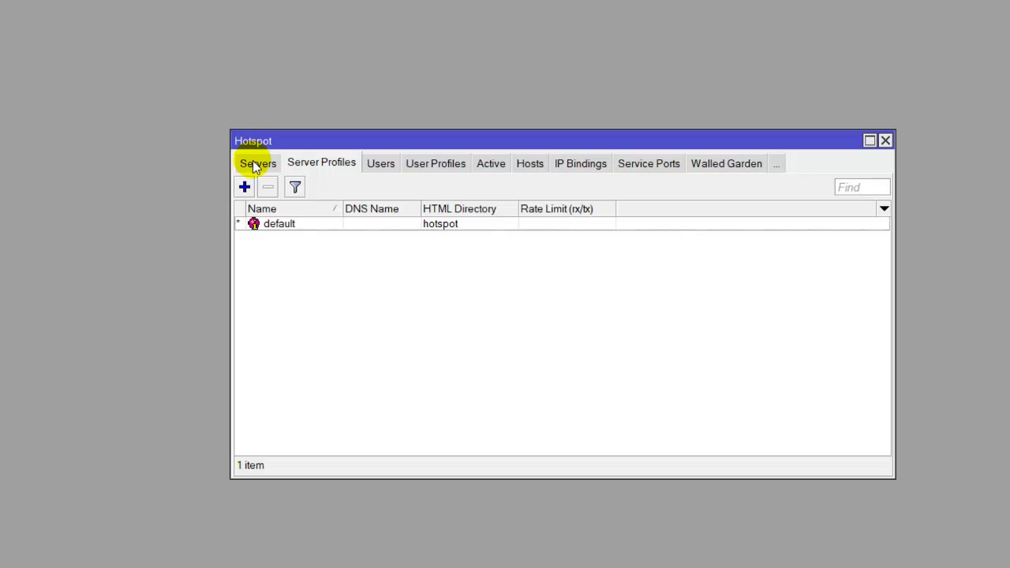
left_click(256, 165)
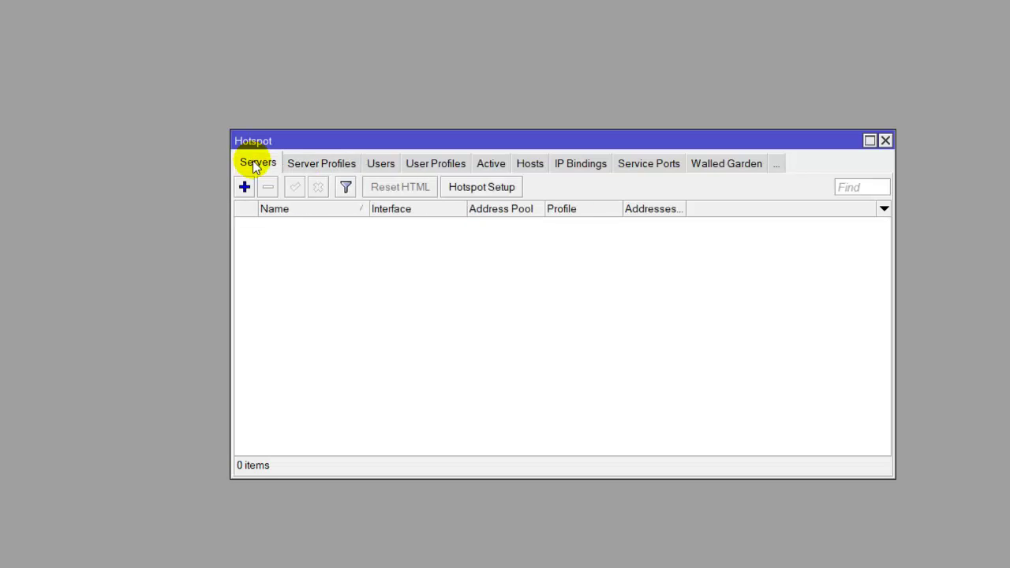
left_click(482, 188)
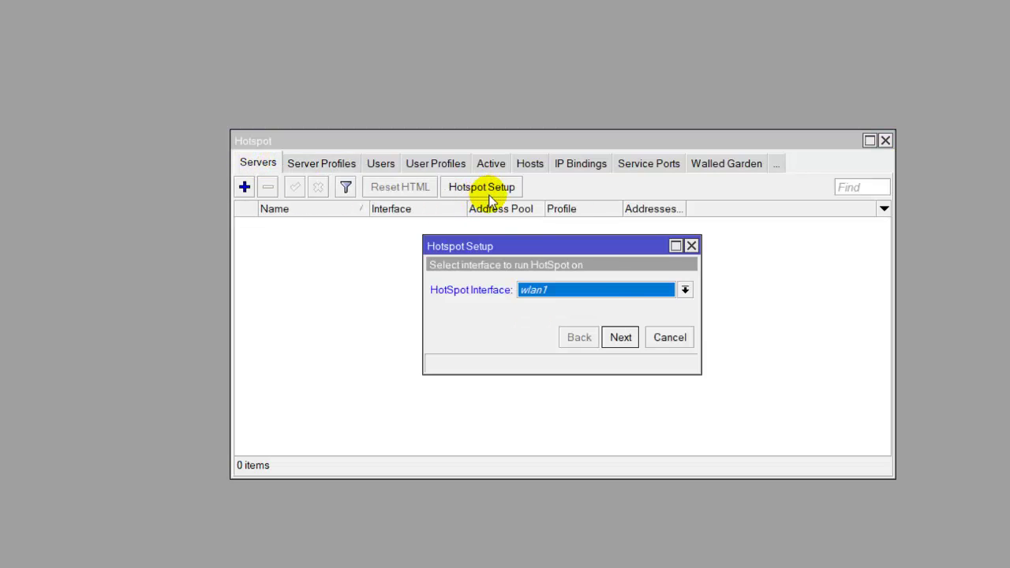
- Run setup on wlan1 with 192.168.200.1/24 and pool 192.168.200.2-192.168.200.100, accepting other defaults
left_click(622, 338)
left_click(622, 338)
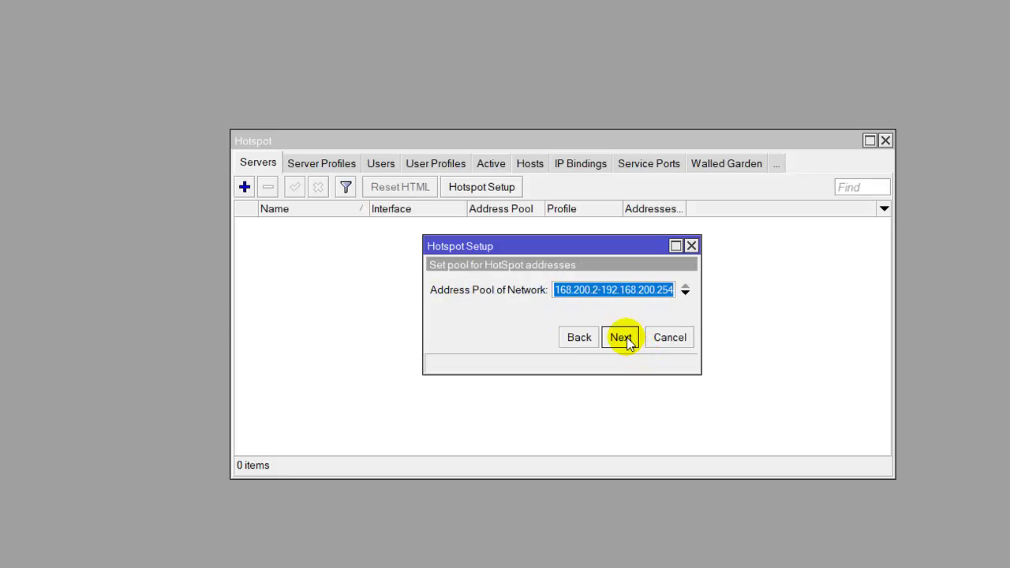
left_click(672, 289)
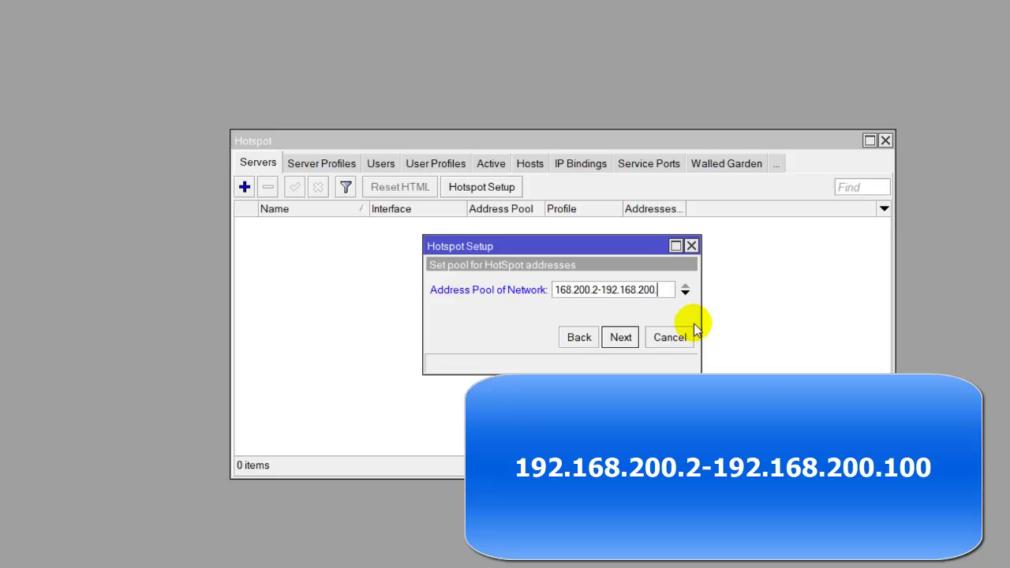
left_click(620, 337)
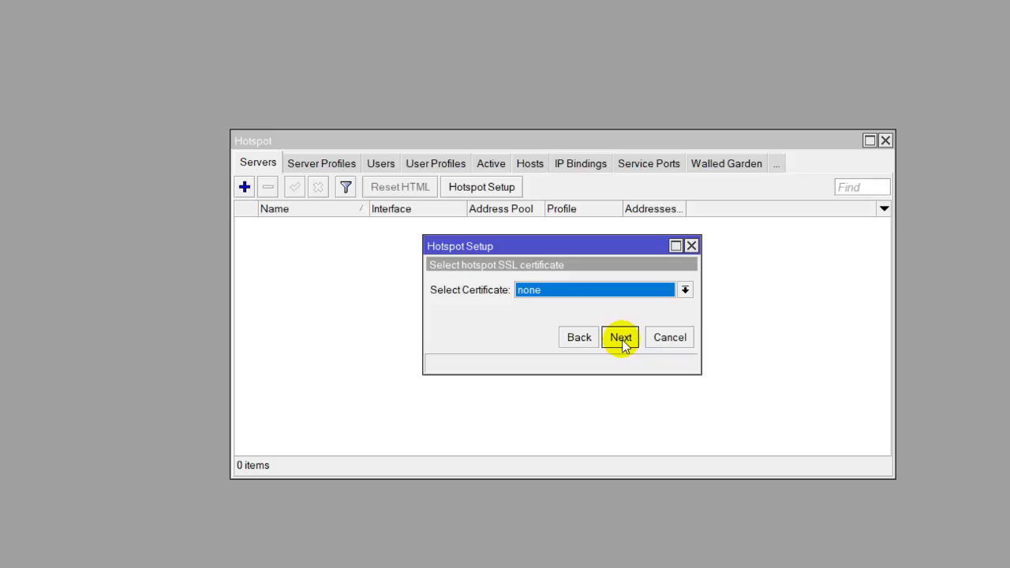
left_click(621, 337)
left_click(621, 338)
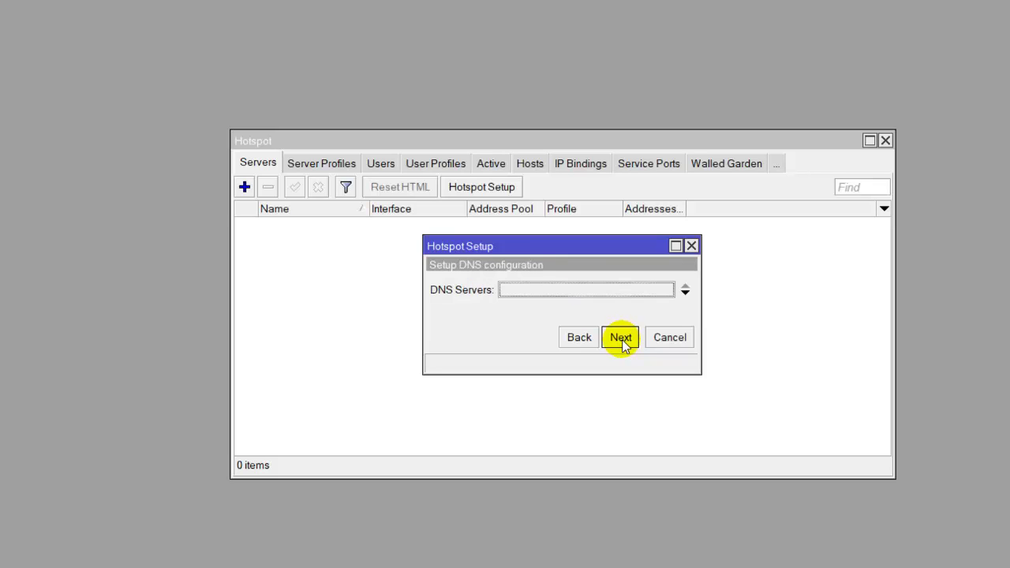
left_click(621, 338)
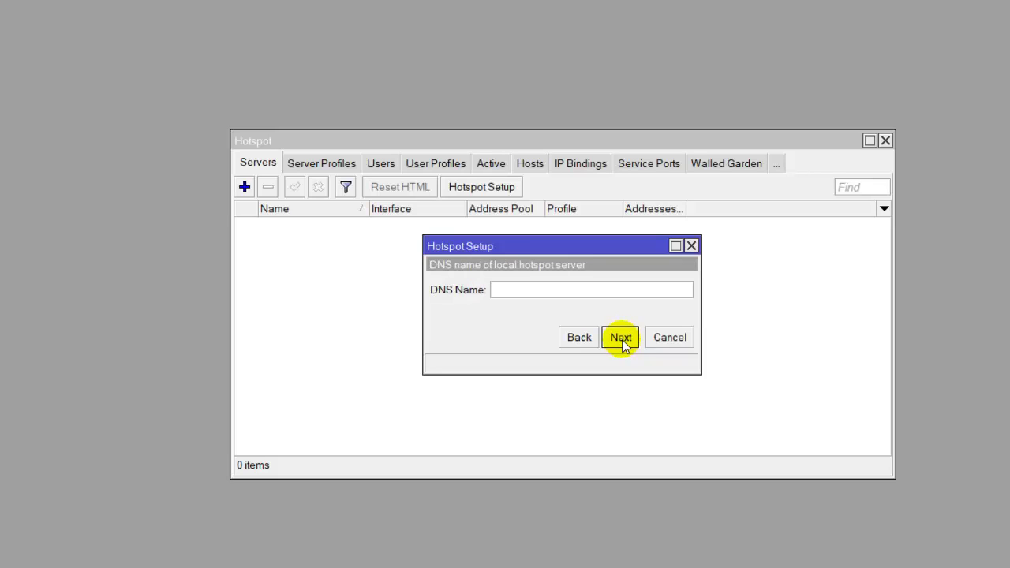
left_click(621, 338)
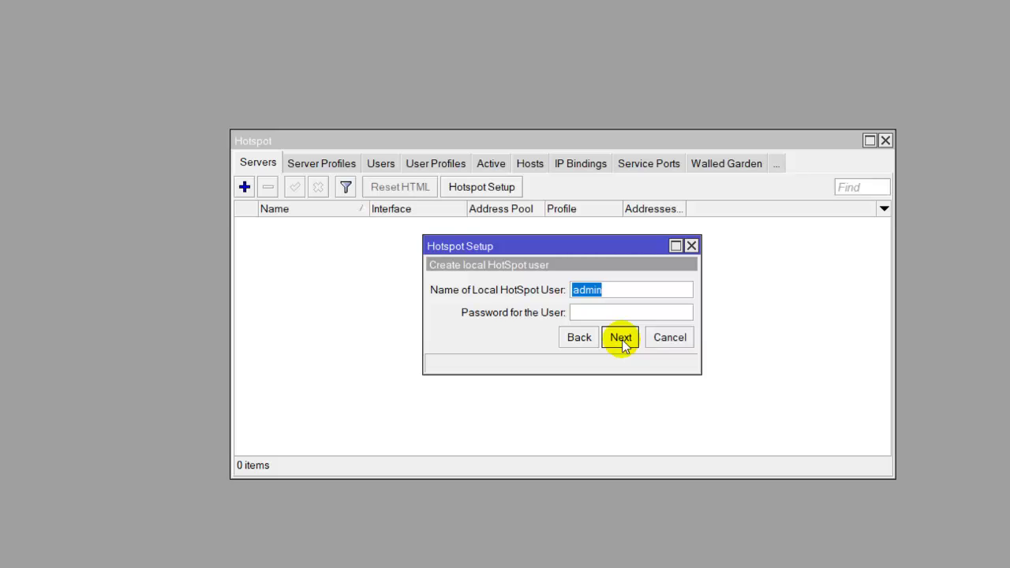
left_click(620, 338)
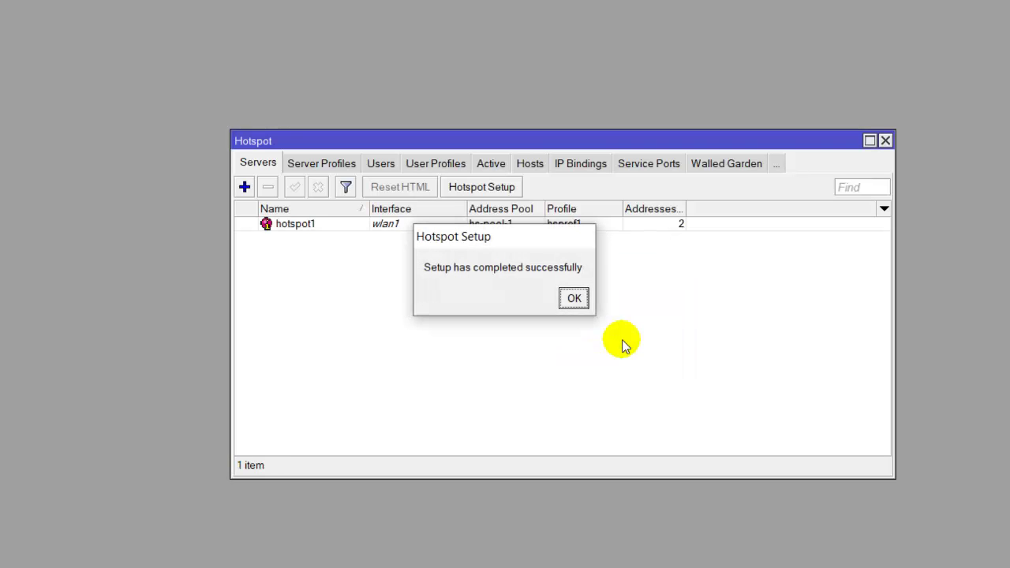
left_click(576, 300)
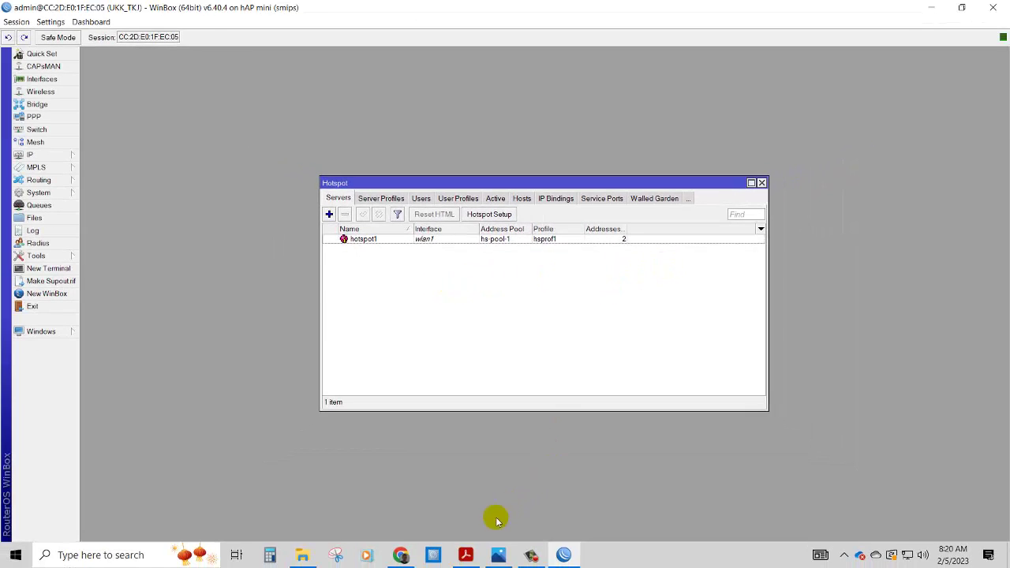
- Compare hotspot1's server settings with the task PDF, then close the Hotspot window
left_click(465, 555)
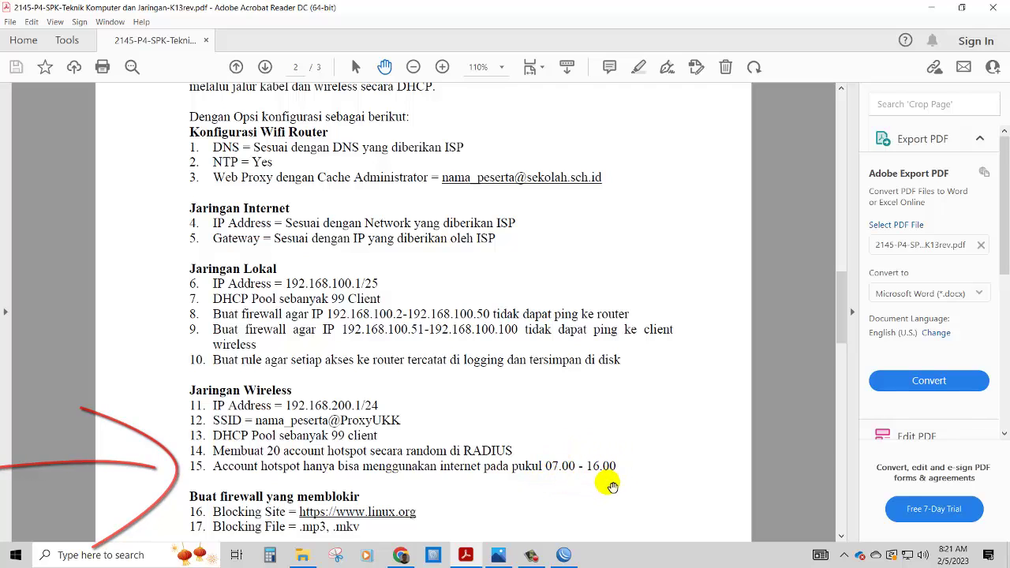
left_click(565, 556)
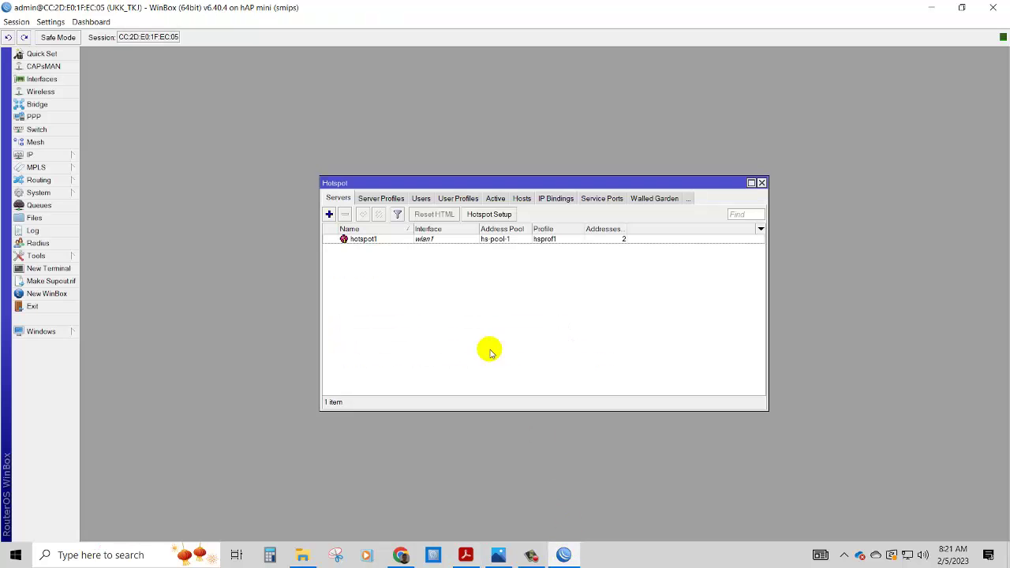
double_click(413, 239)
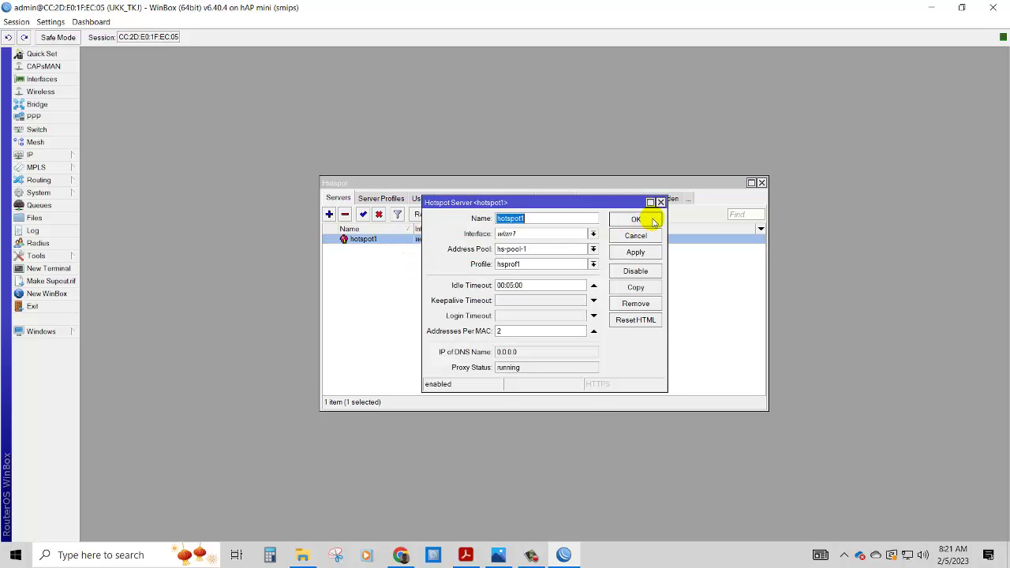
left_click(636, 219)
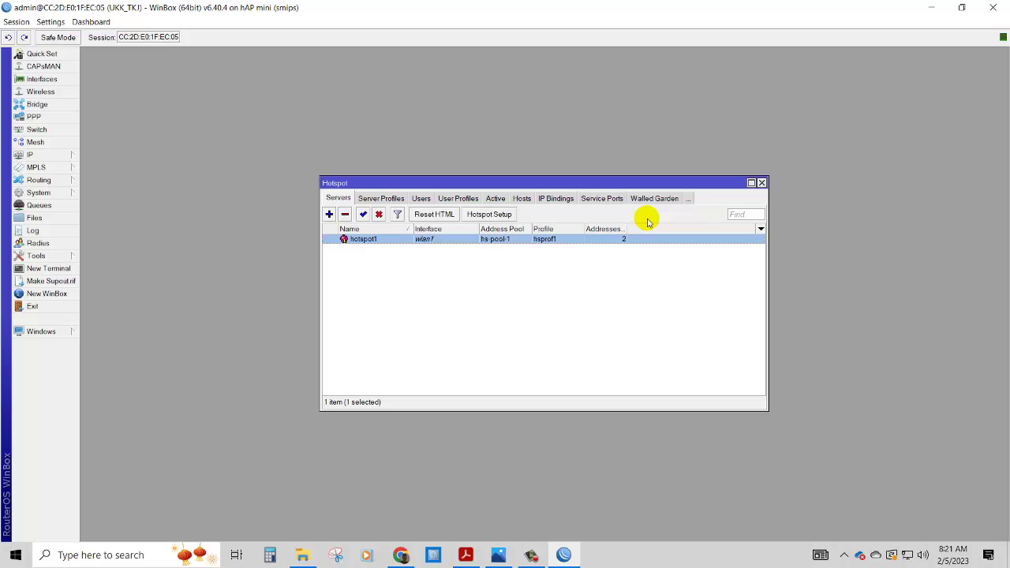
left_click(762, 182)
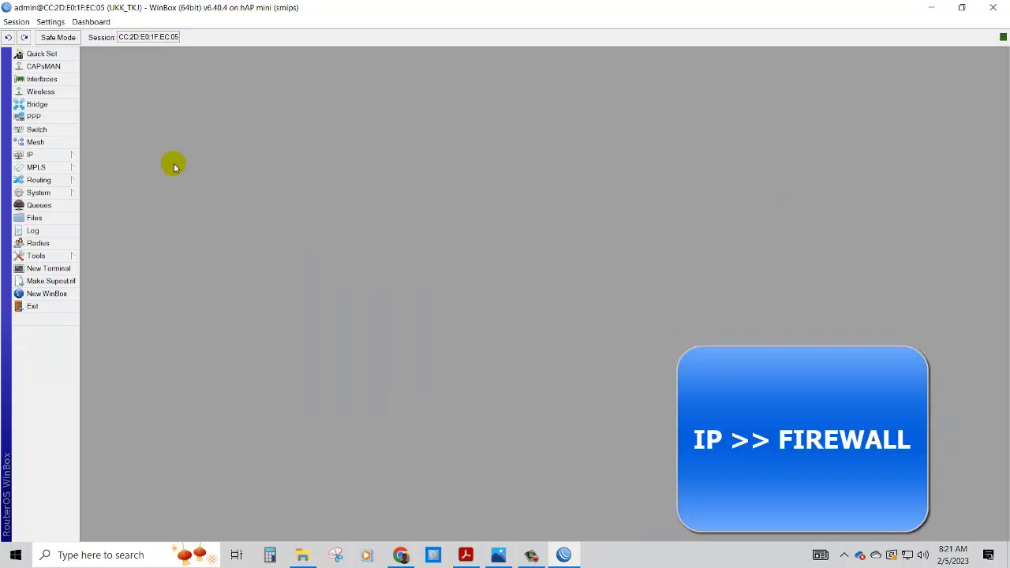
- Open the firewall NAT rules and select rule 17, the hotspot network masquerade
left_click(75, 156)
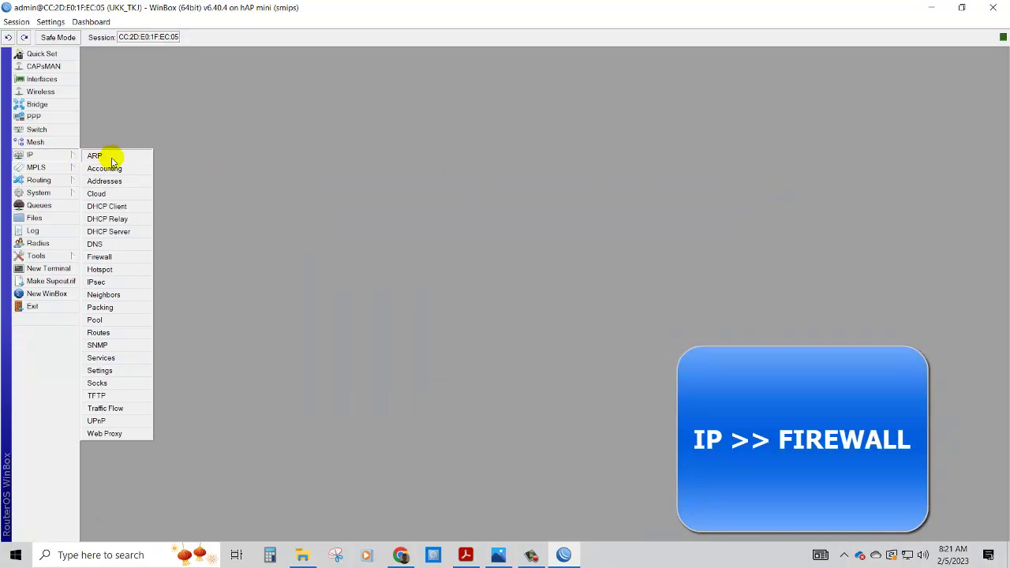
left_click(100, 257)
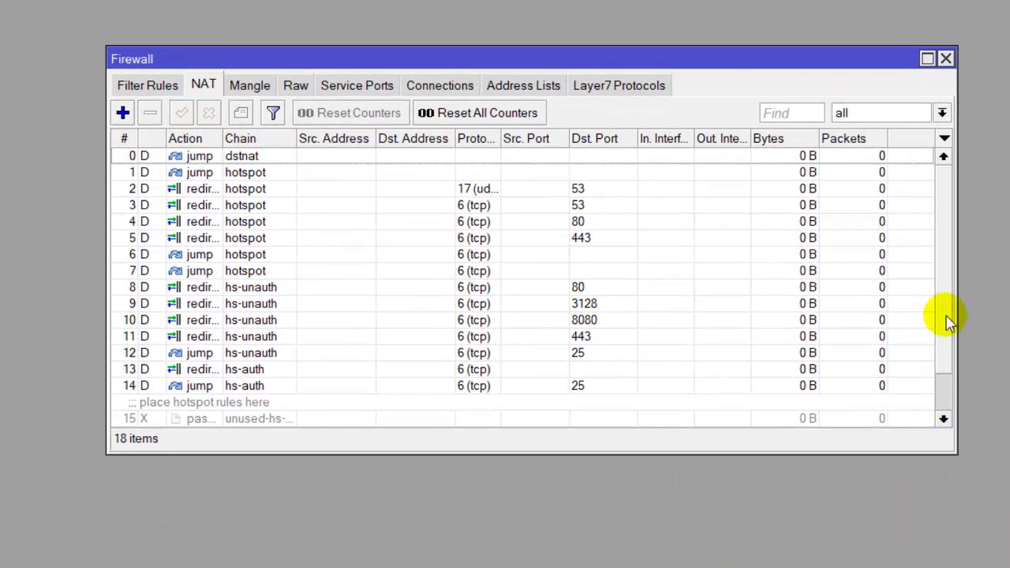
scroll(947, 339, "down", 1)
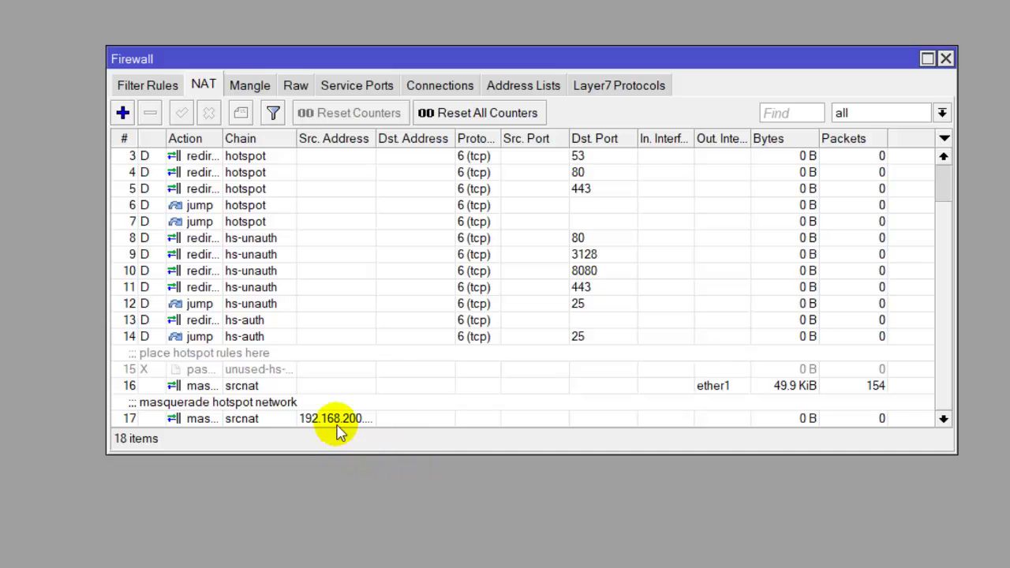
left_click(357, 420)
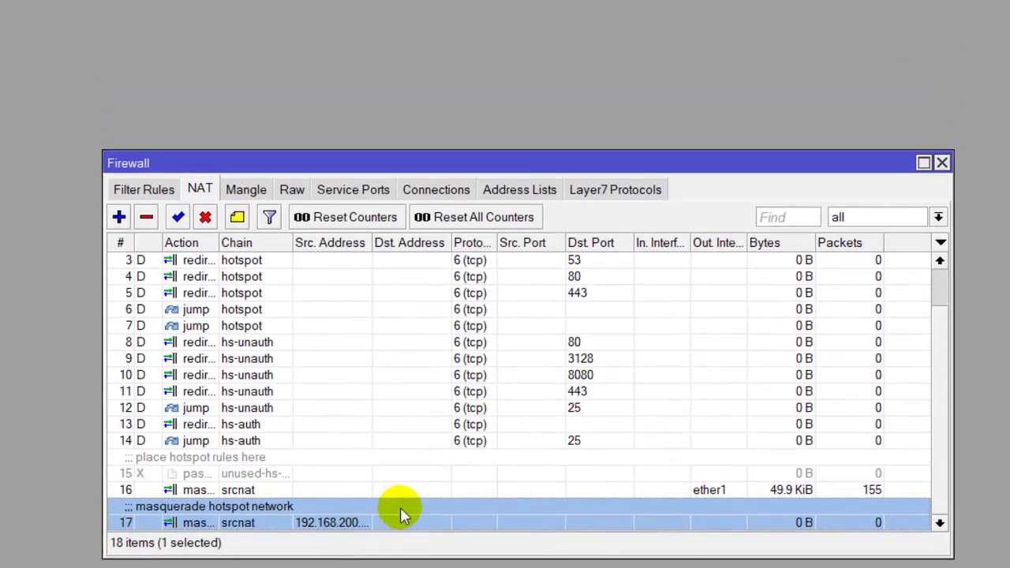
- Give NAT rule 17 a 07:00:00–16:00:00 time window on all days, then apply and save it
double_click(403, 472)
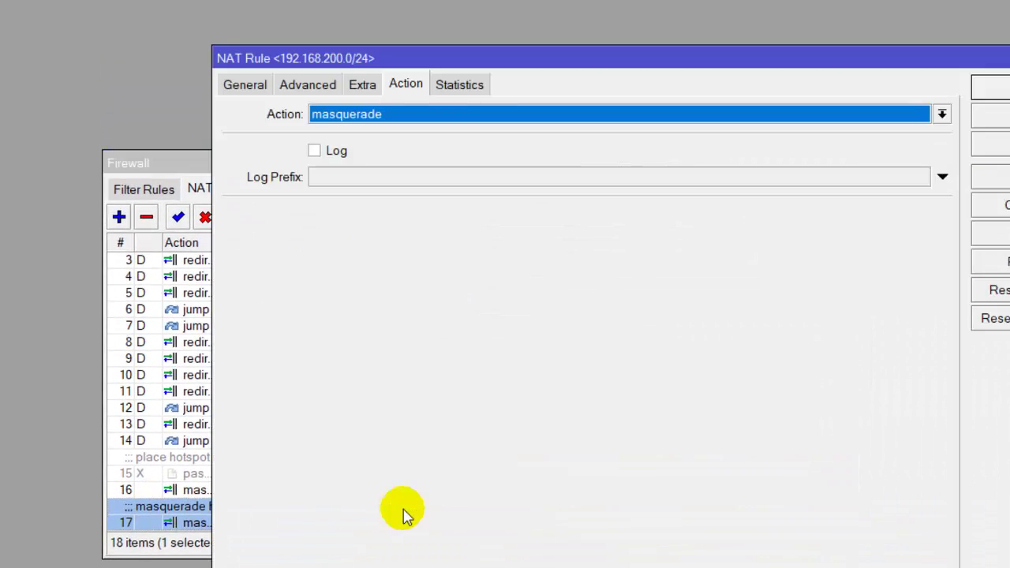
left_click(363, 85)
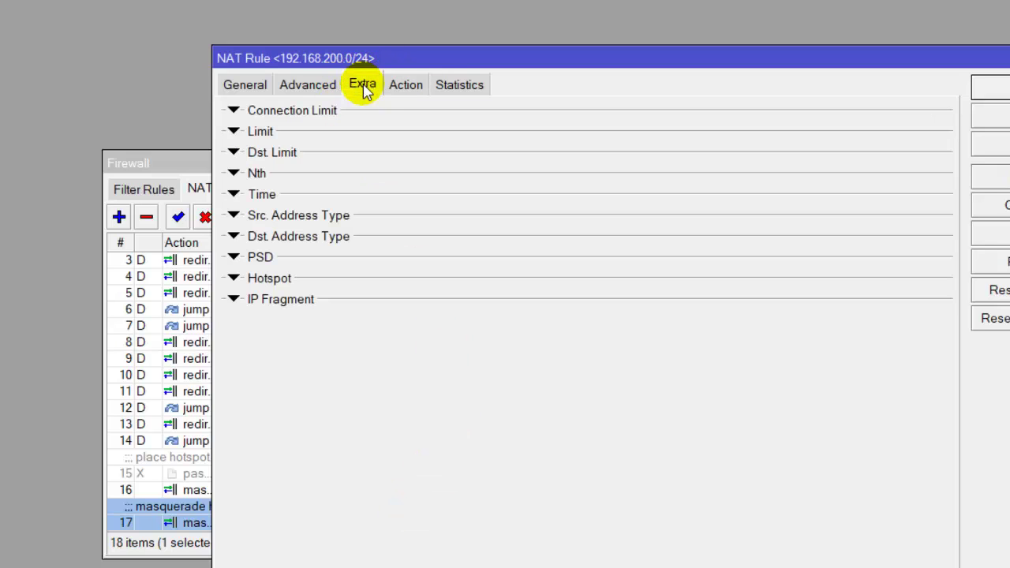
left_click(233, 194)
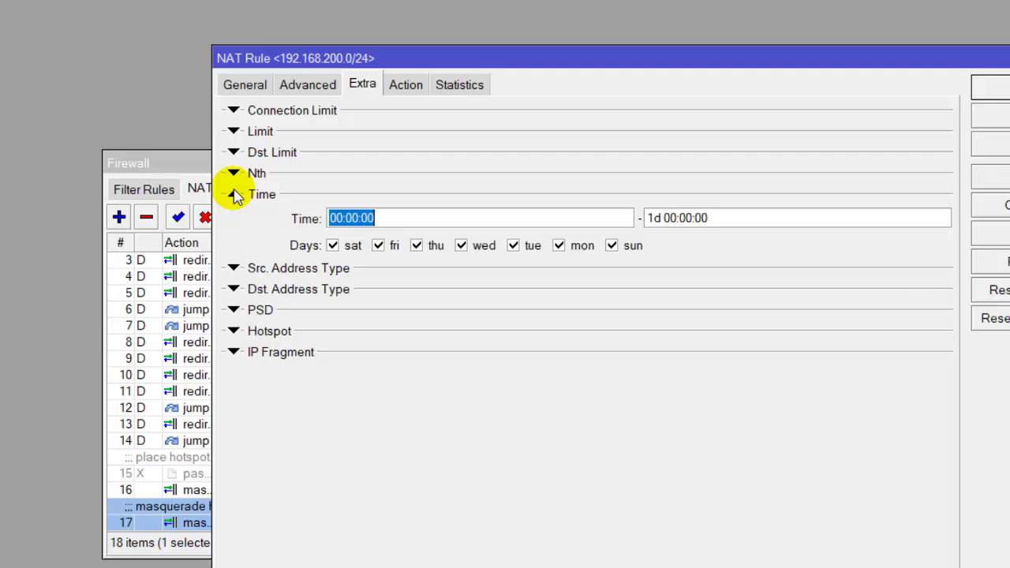
left_click(333, 218)
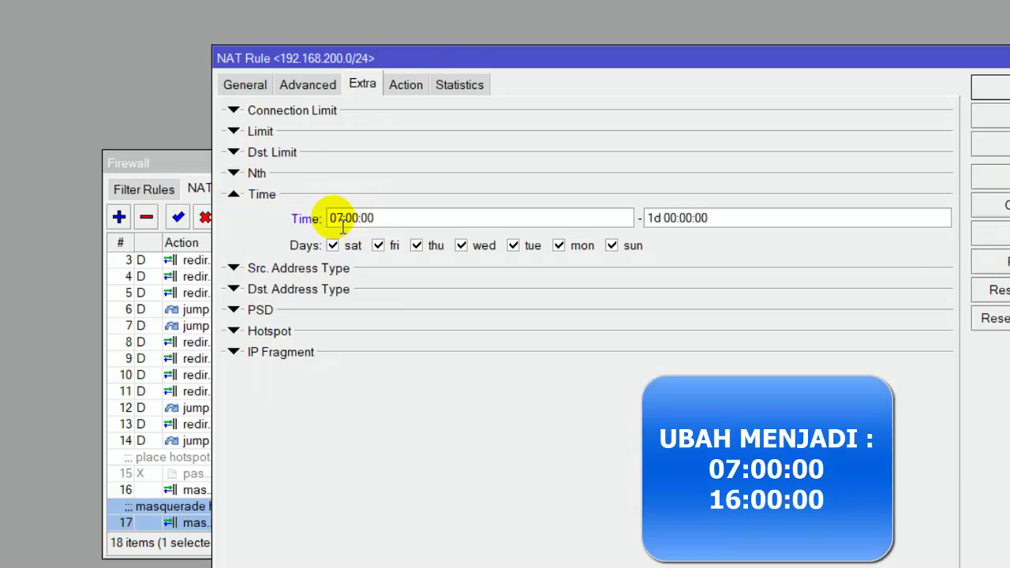
left_click(667, 229)
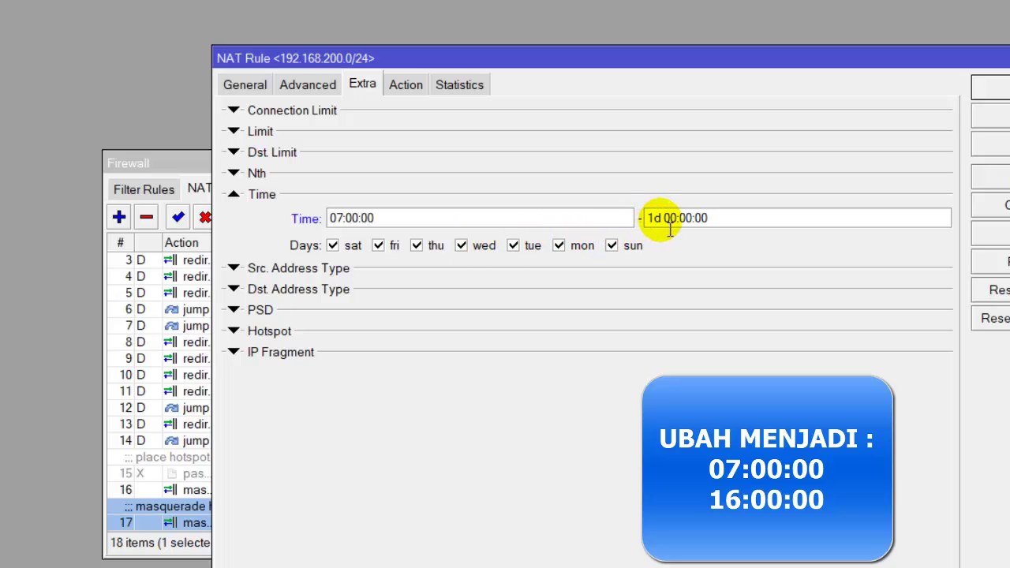
left_click_drag(662, 228, 613, 218)
key("BackSpace")
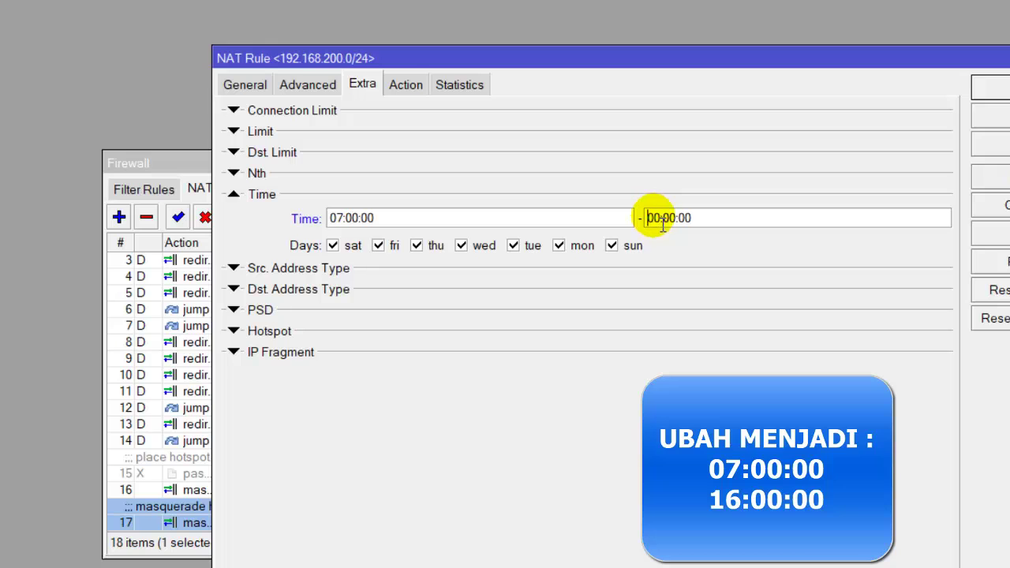
double_click(667, 226)
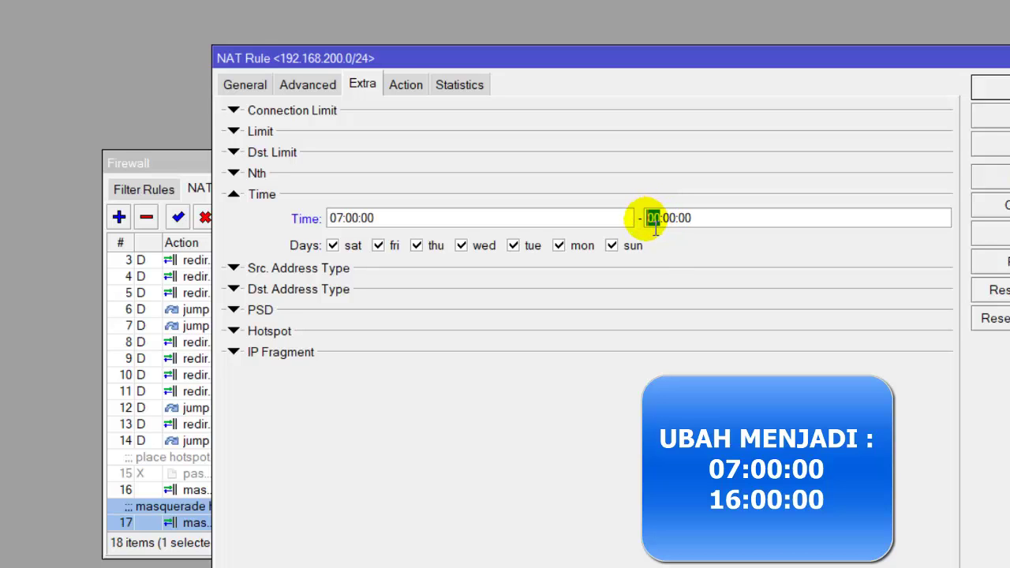
type("16")
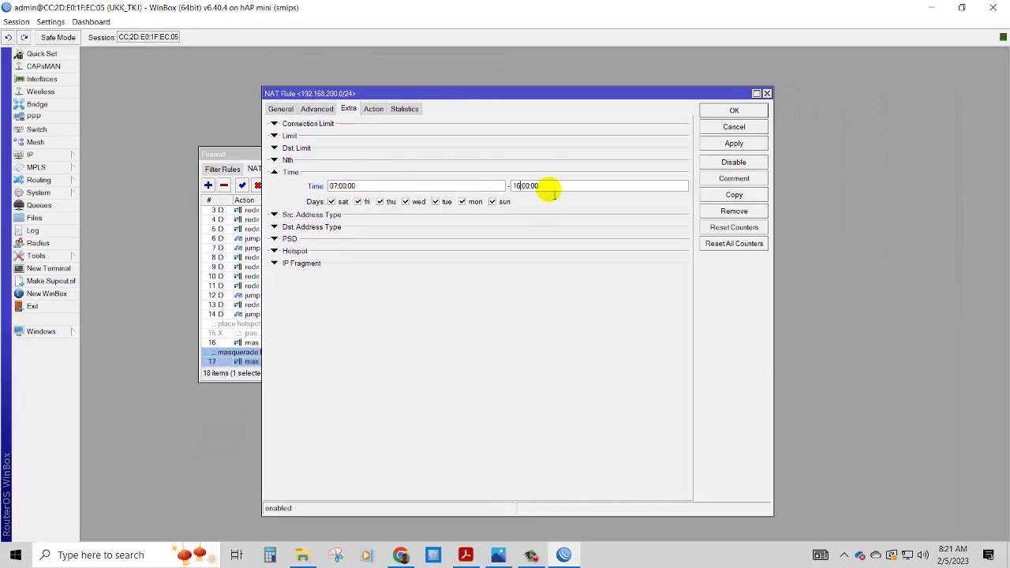
left_click(727, 148)
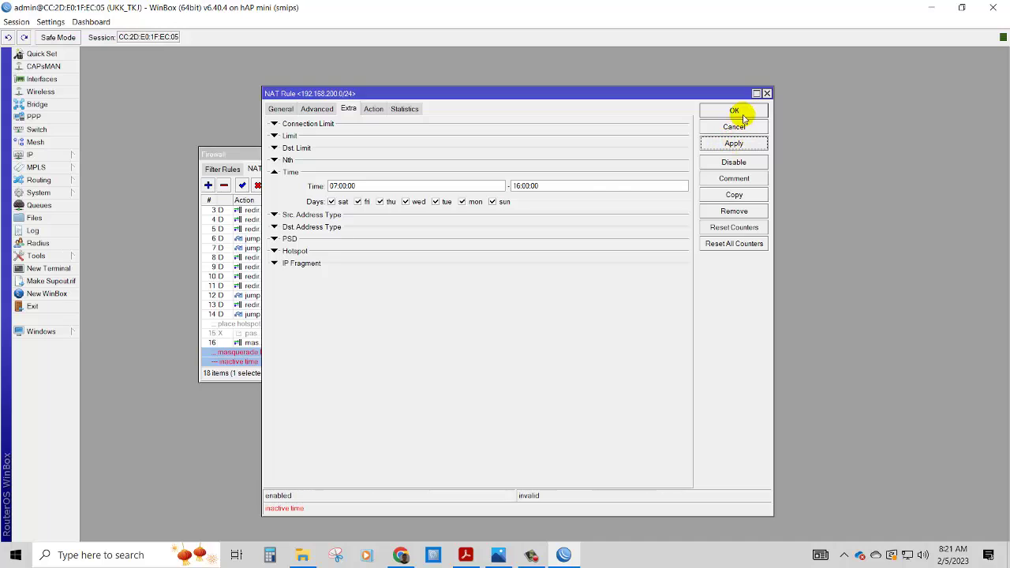
left_click(742, 111)
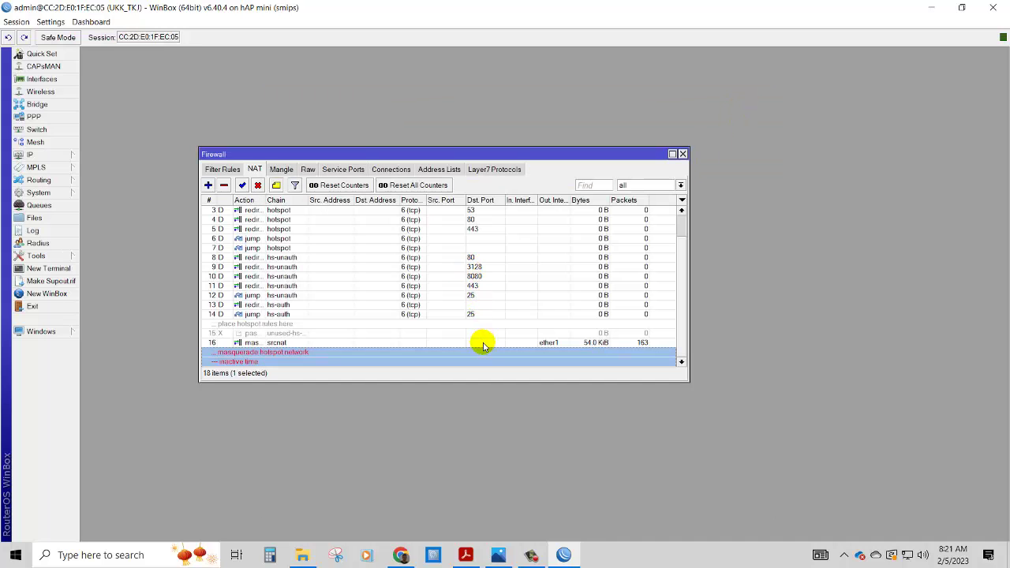
- Recheck the inactive-time NAT rule, then show the System > Clock settings
double_click(260, 357)
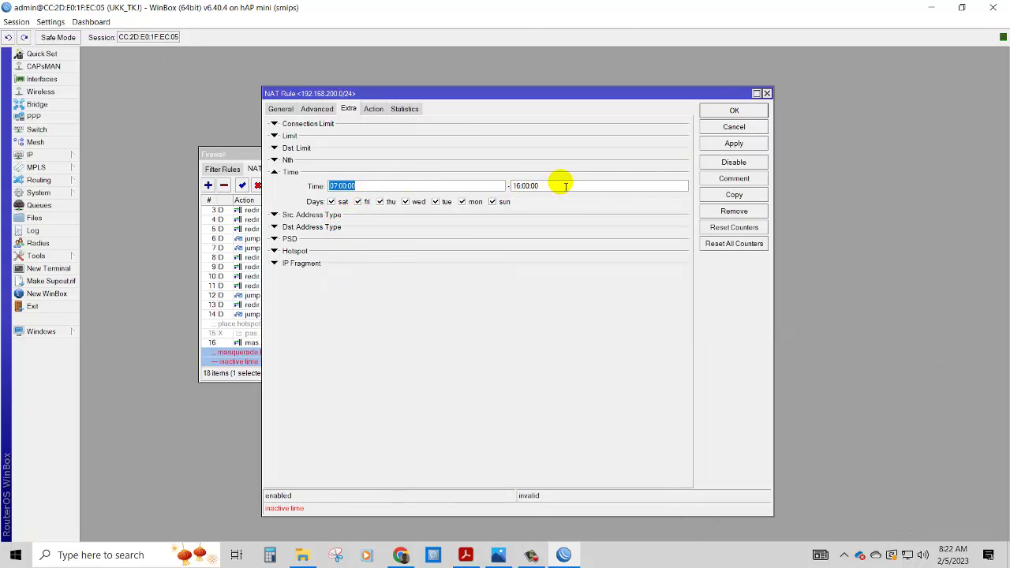
left_click(729, 111)
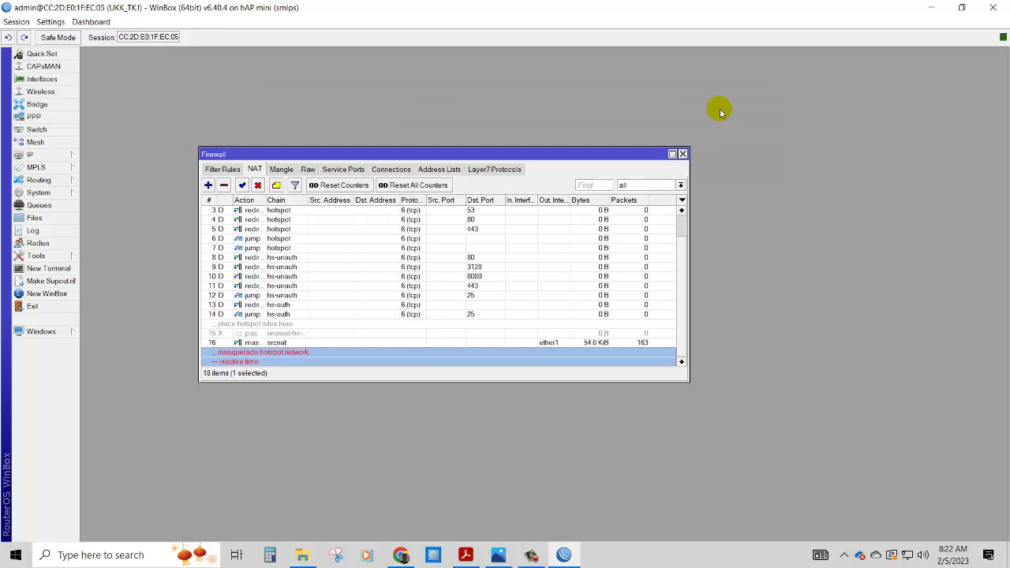
left_click(71, 193)
left_click(117, 217)
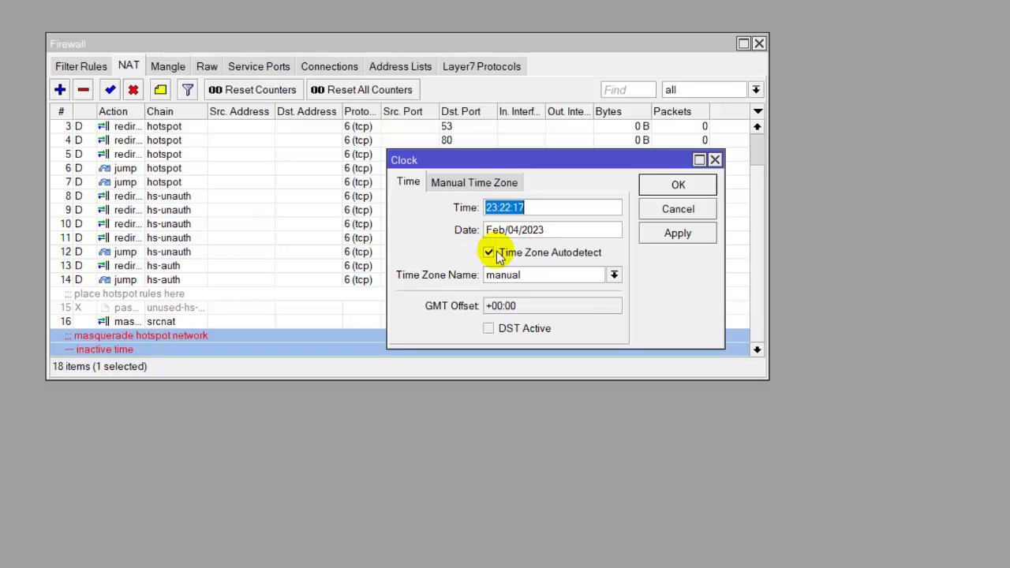
- Choose Asia/Jayapura as the clock's time zone name and apply it
left_click(614, 274)
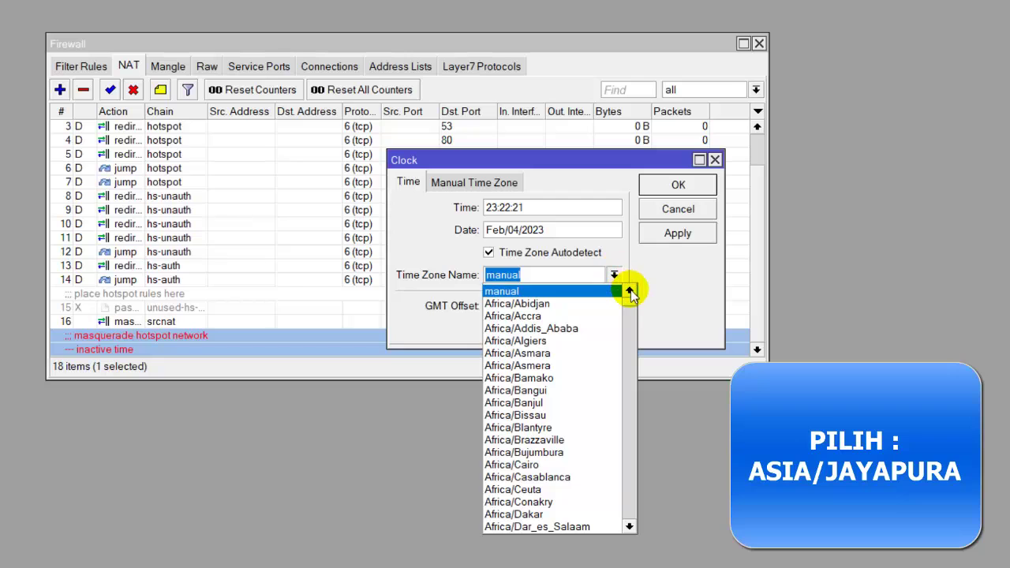
scroll(633, 310, "down", 8)
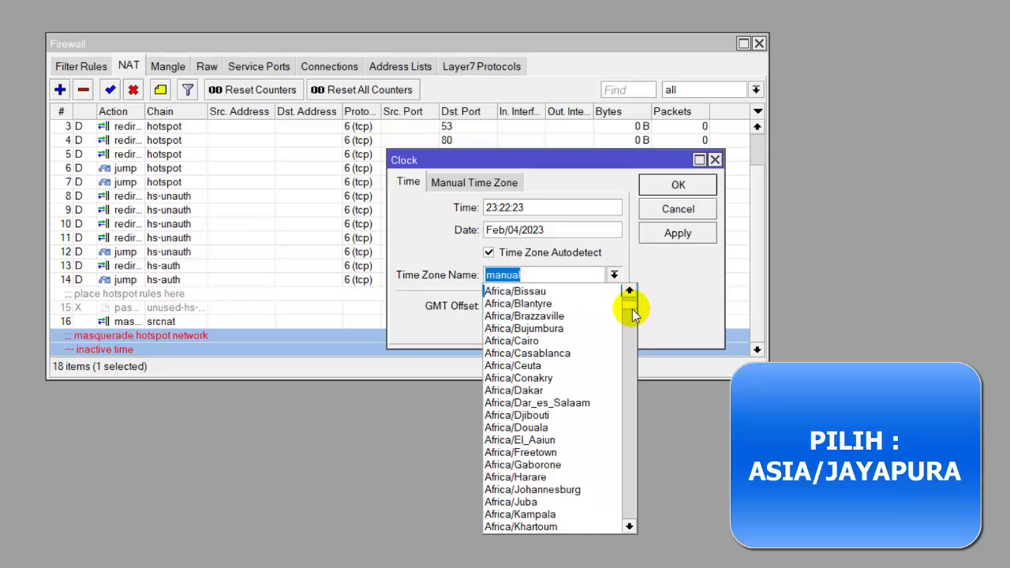
left_click_drag(633, 318, 637, 403)
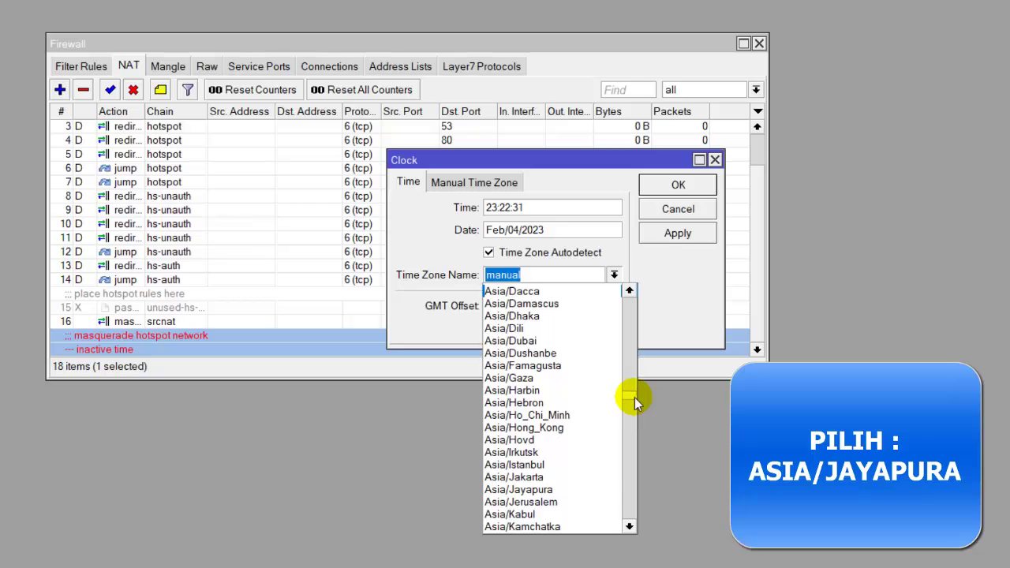
left_click(571, 489)
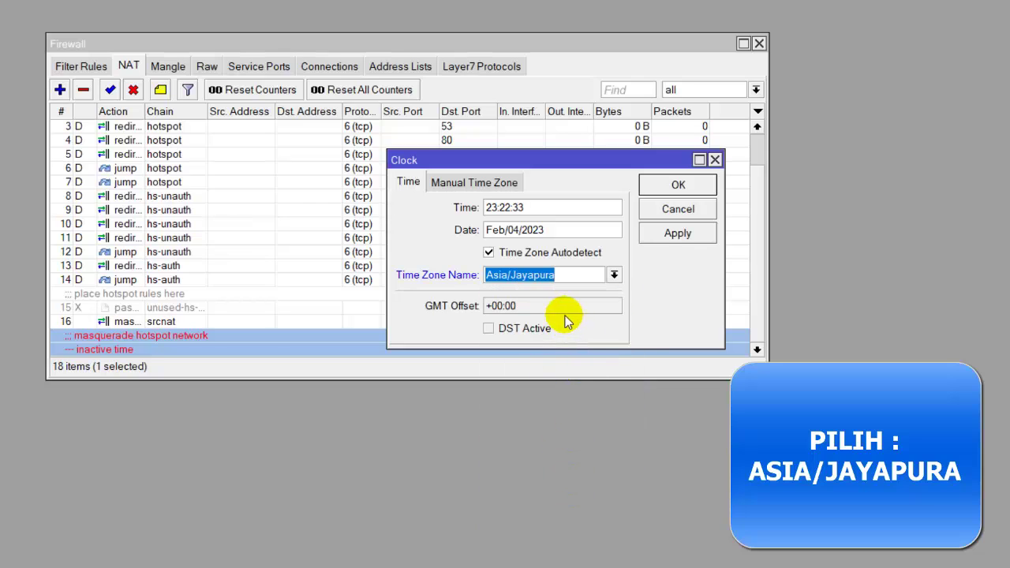
left_click(676, 234)
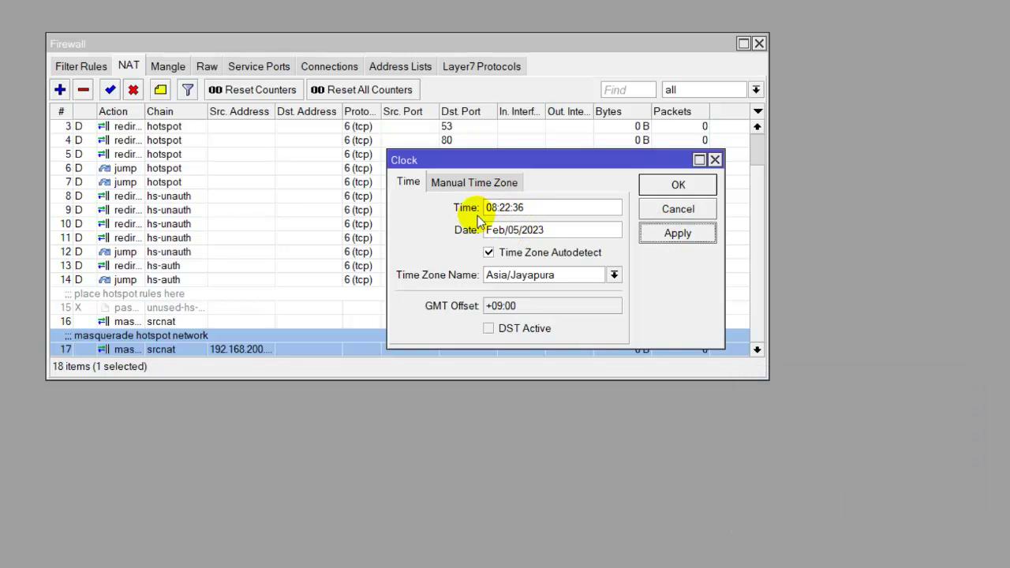
left_click(674, 187)
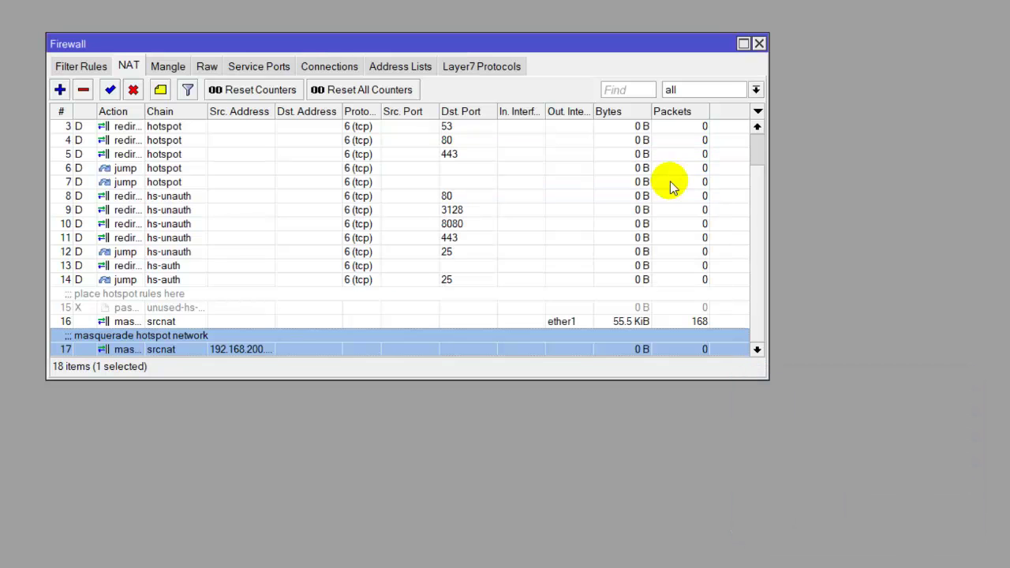
- Select the srcnat ether1 masquerade and hotspot network NAT rules, then bring up the task PDF
left_click(284, 325)
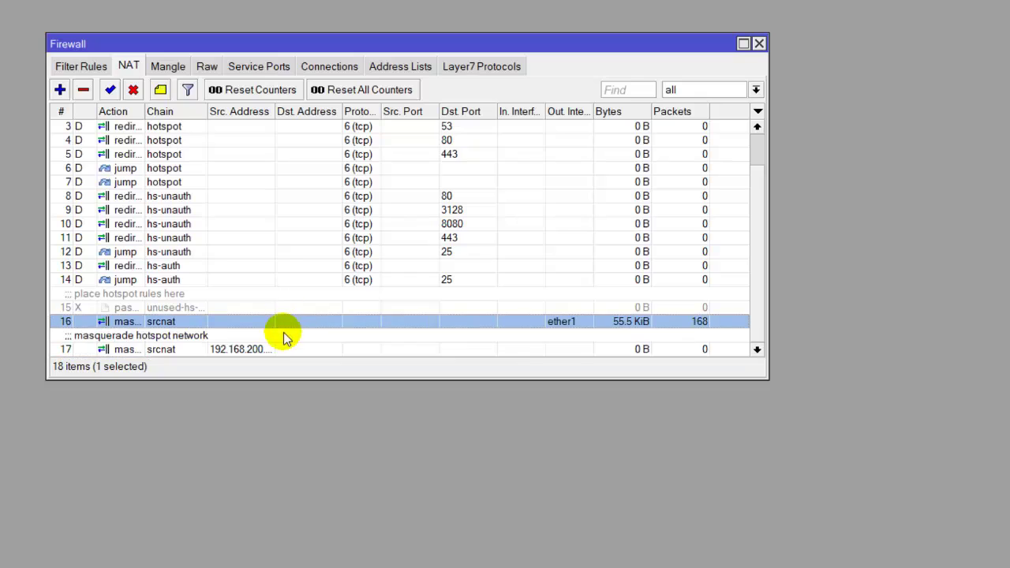
left_click(284, 334)
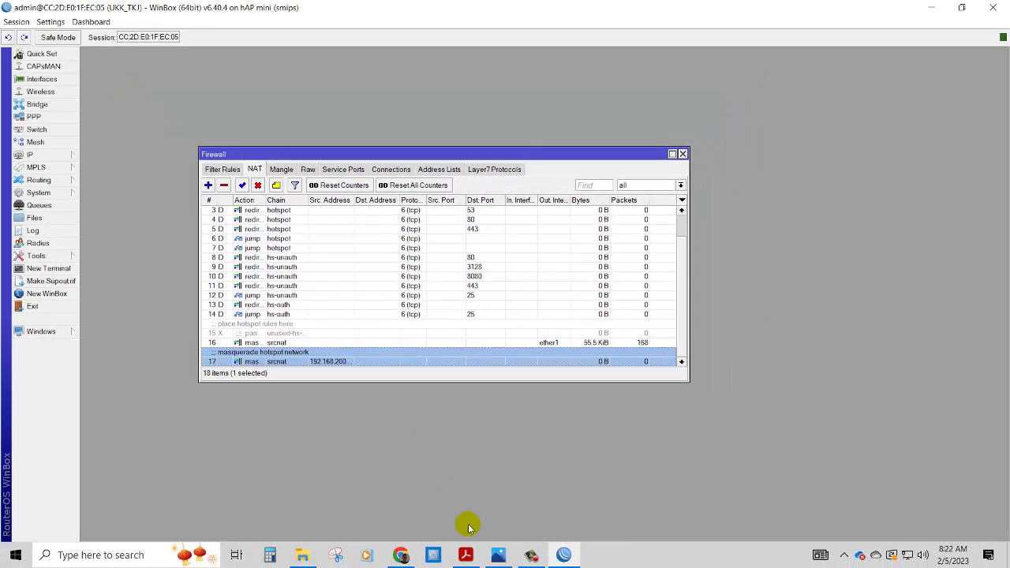
left_click(466, 555)
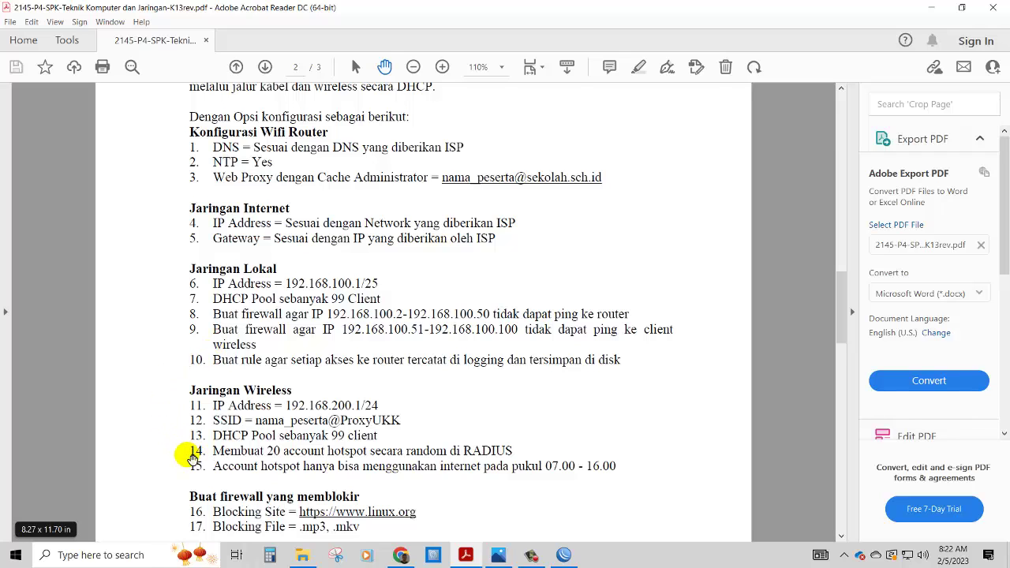
- Pan the task sheet to the firewall blocking requirements, then switch to the UKK folder
left_click_drag(195, 454, 193, 357)
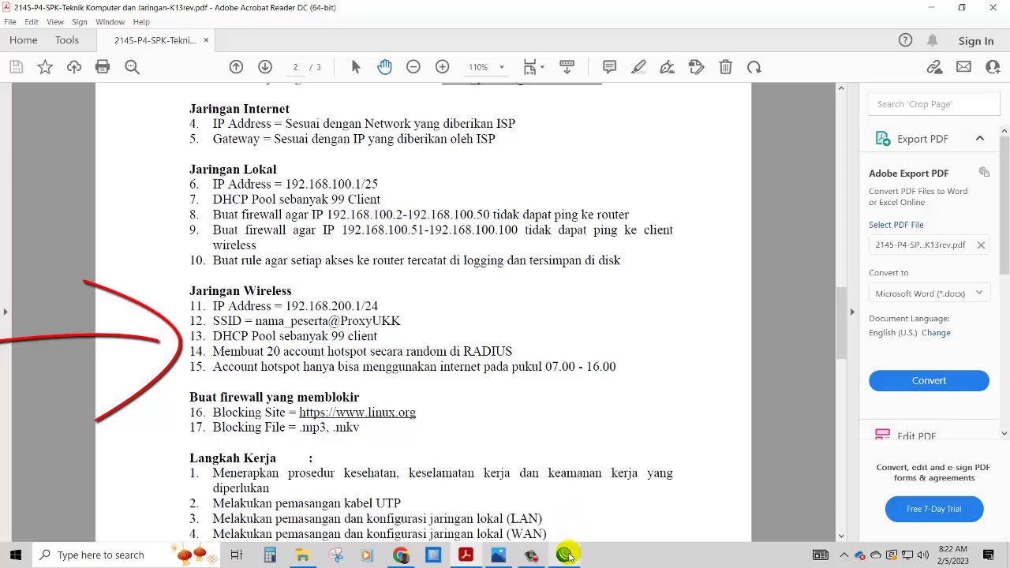
left_click(305, 557)
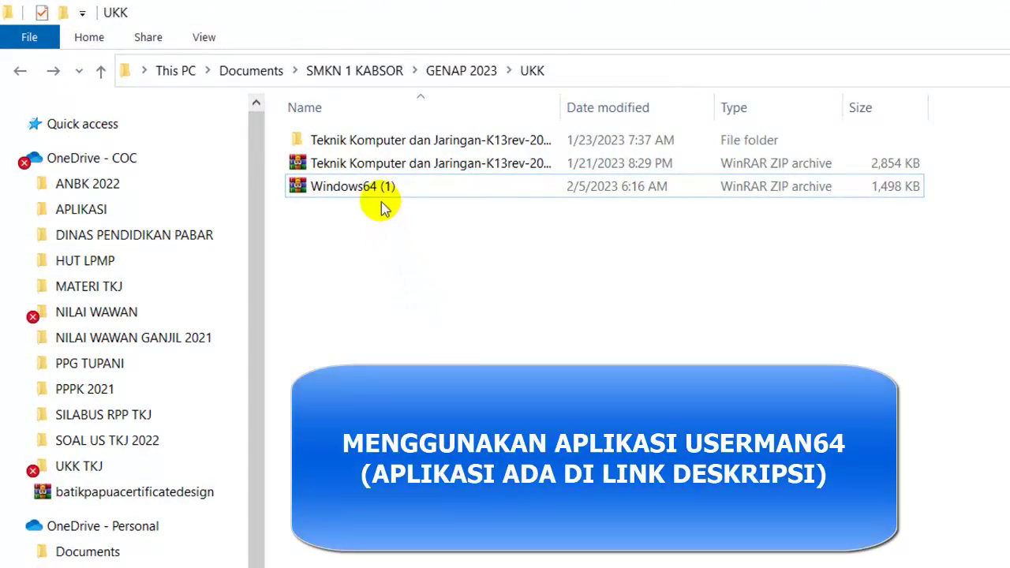
- Extract Windows64 (1).zip to its own folder and run theuserman from the inner Windows64 folder
right_click(366, 192)
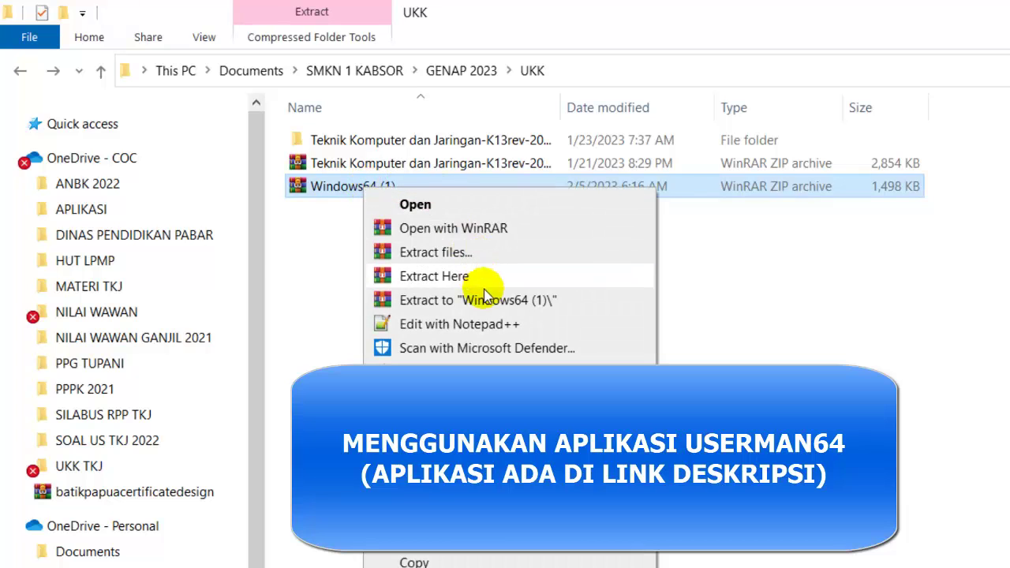
left_click(485, 299)
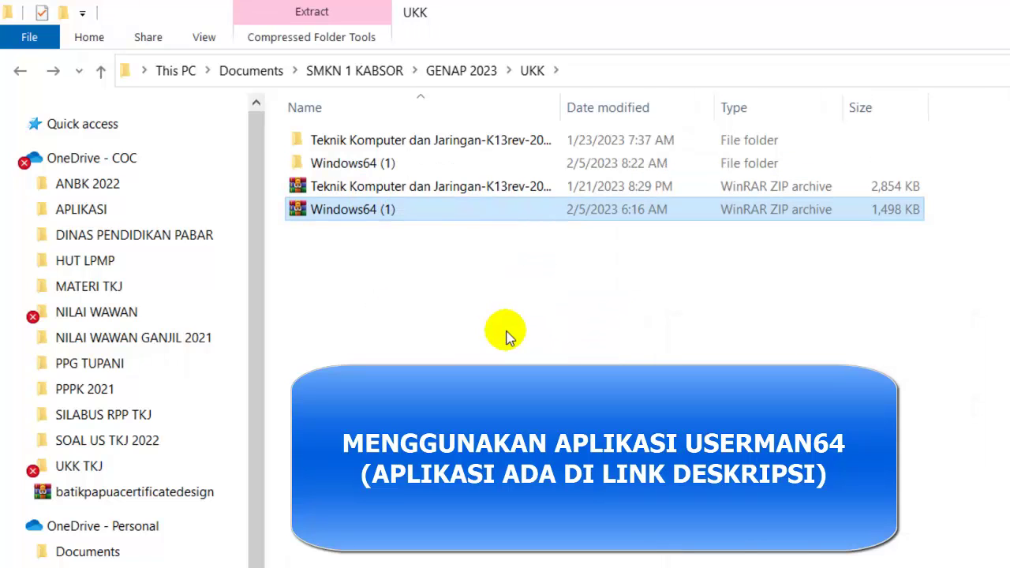
double_click(387, 165)
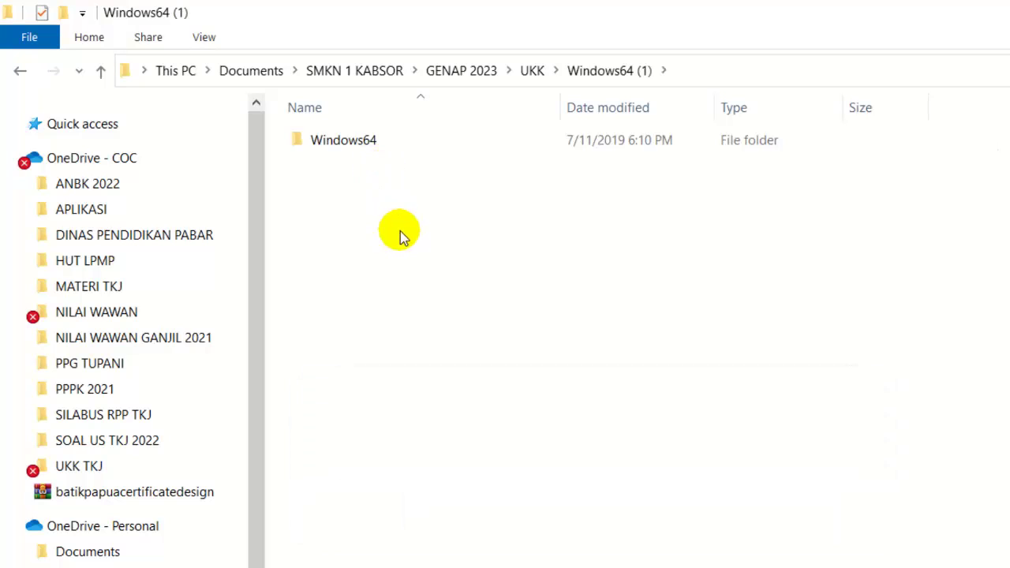
double_click(356, 149)
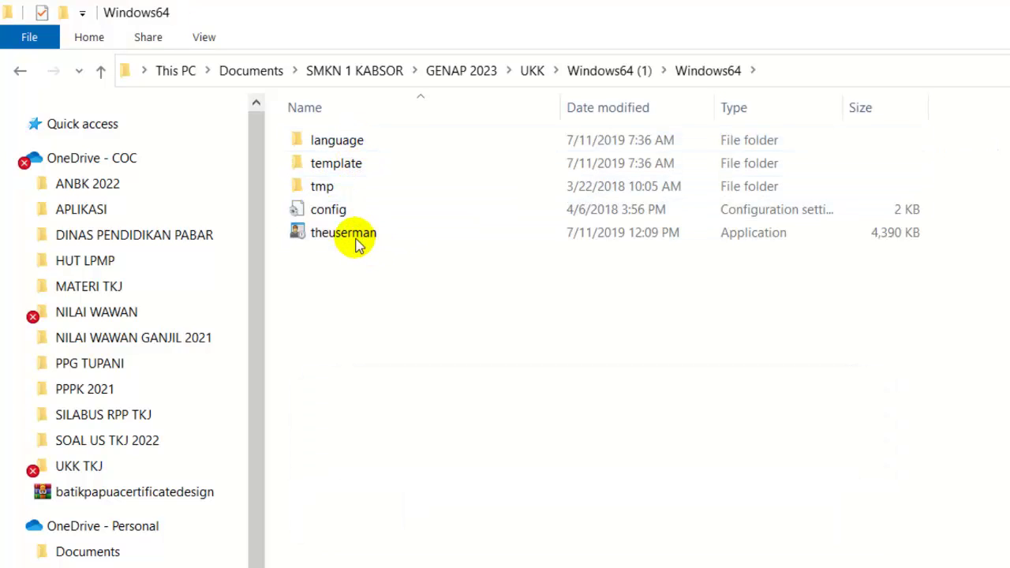
left_click(354, 235)
double_click(354, 235)
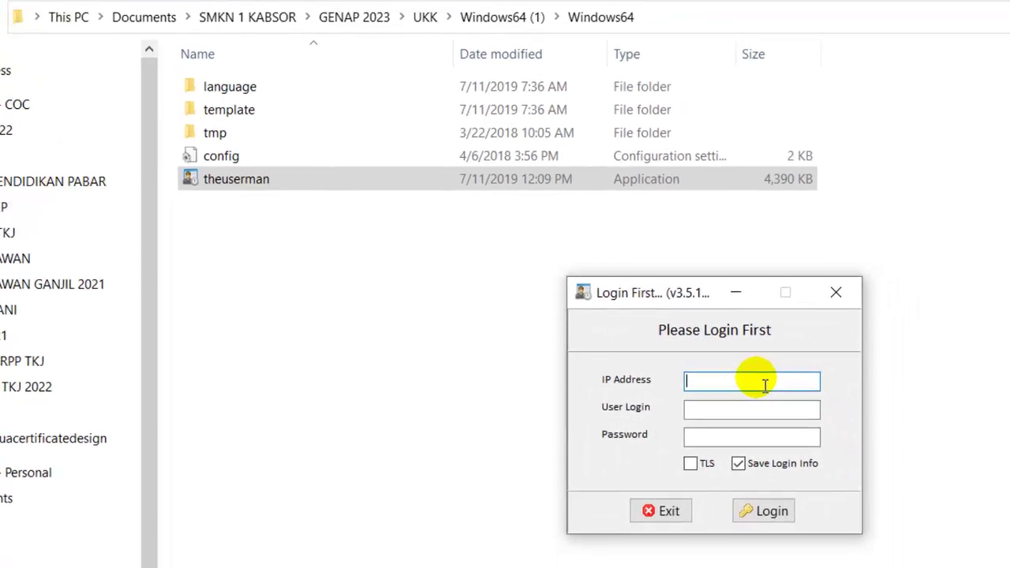
- Log in to 192.168.100.1 with the administrator login, list hotspot users and start the generator
type("192.168.100.1")
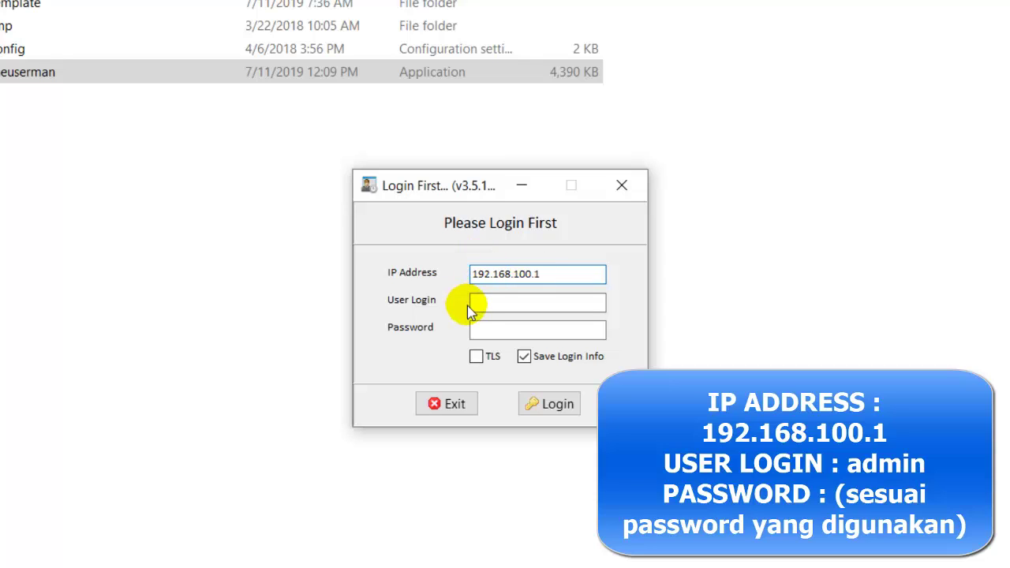
left_click(487, 306)
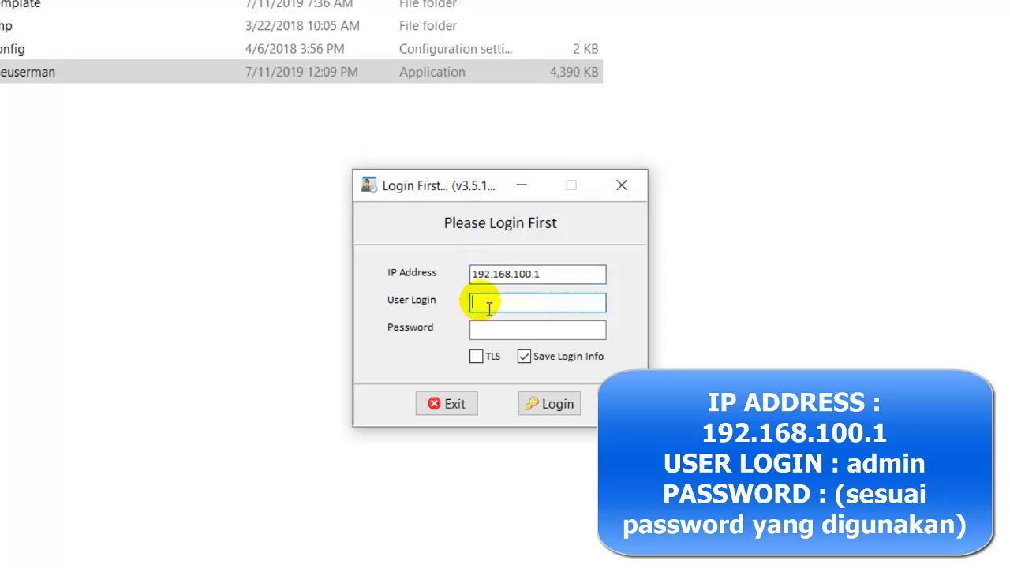
type("admin")
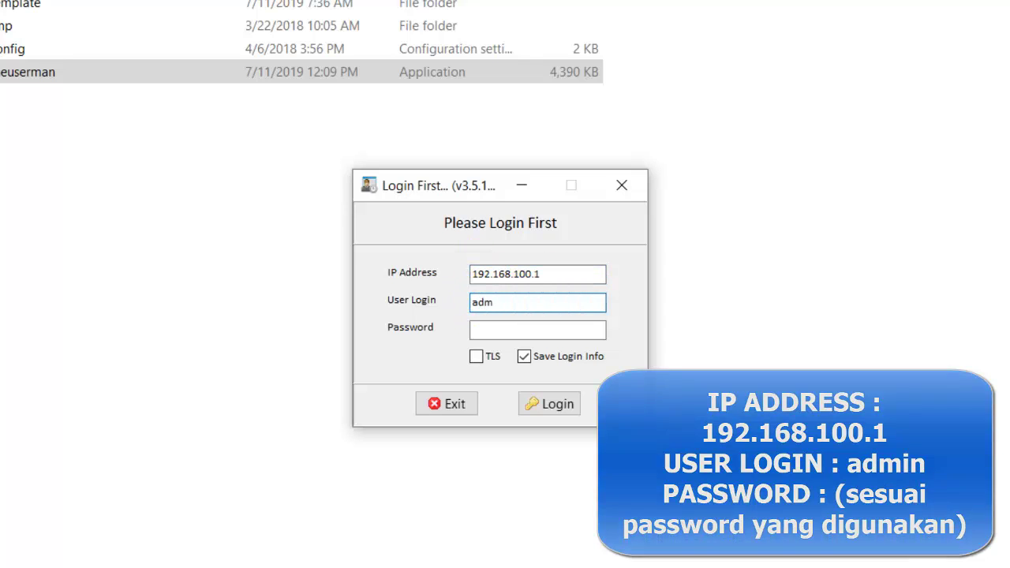
left_click(497, 339)
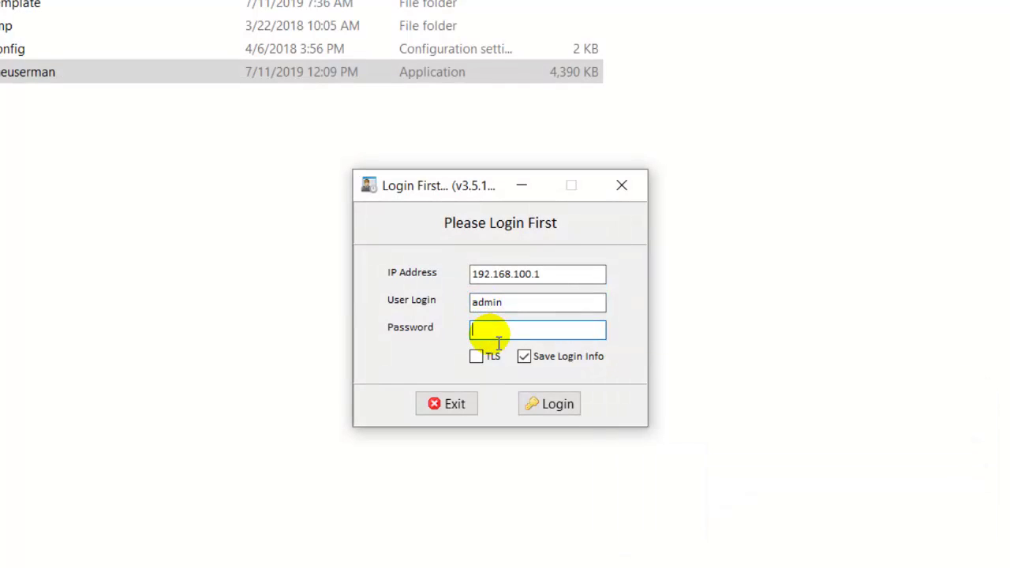
left_click(552, 404)
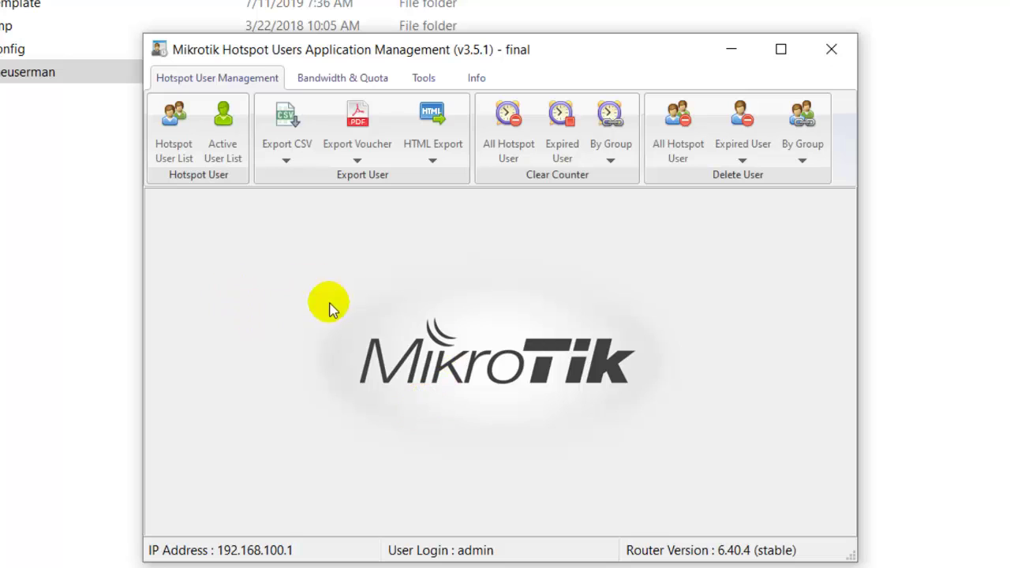
left_click(174, 132)
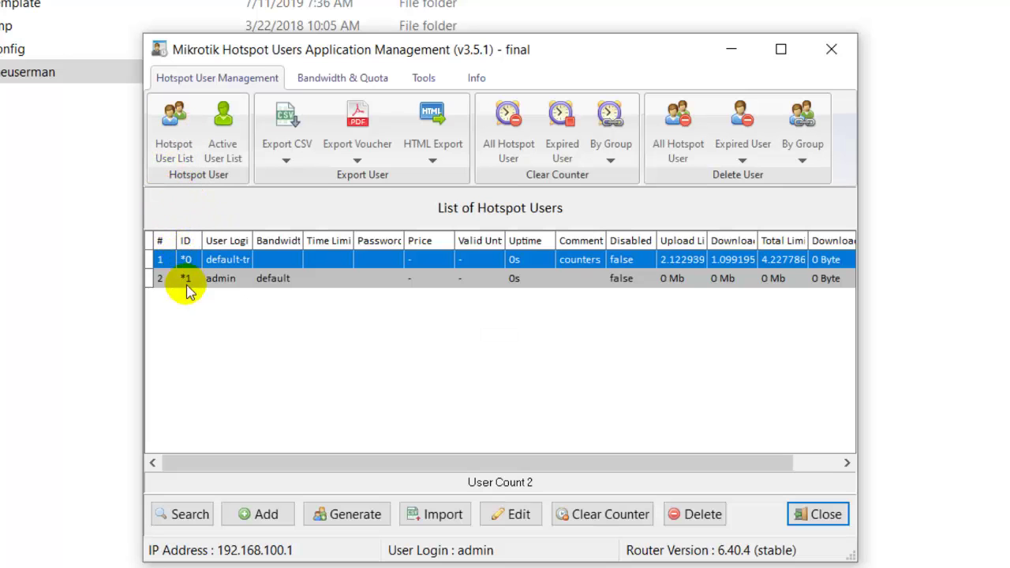
left_click(355, 515)
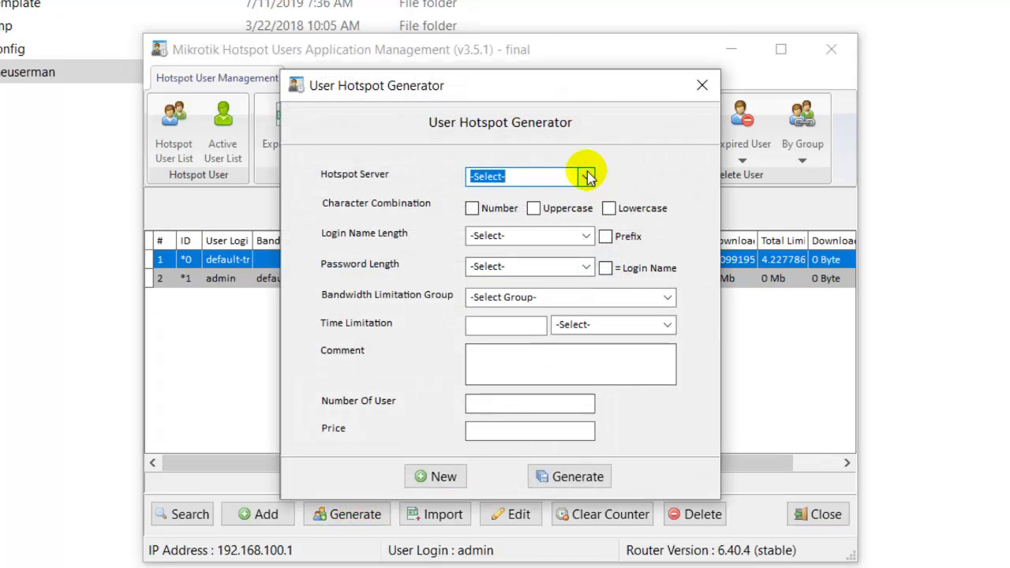
- Set 3-character login and password lengths, default bandwidth group and Day as the time-limit unit
left_click(588, 177)
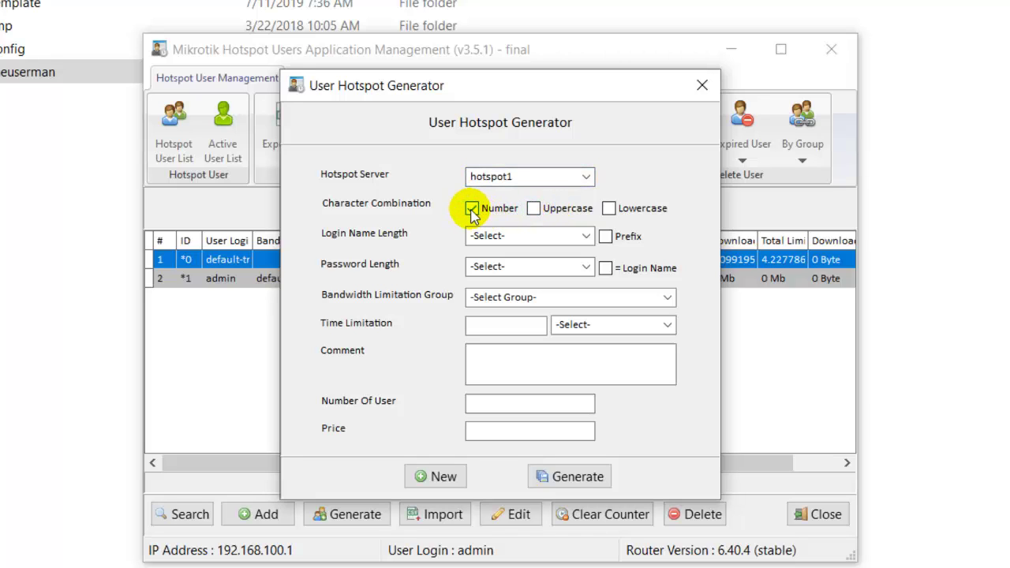
left_click(585, 236)
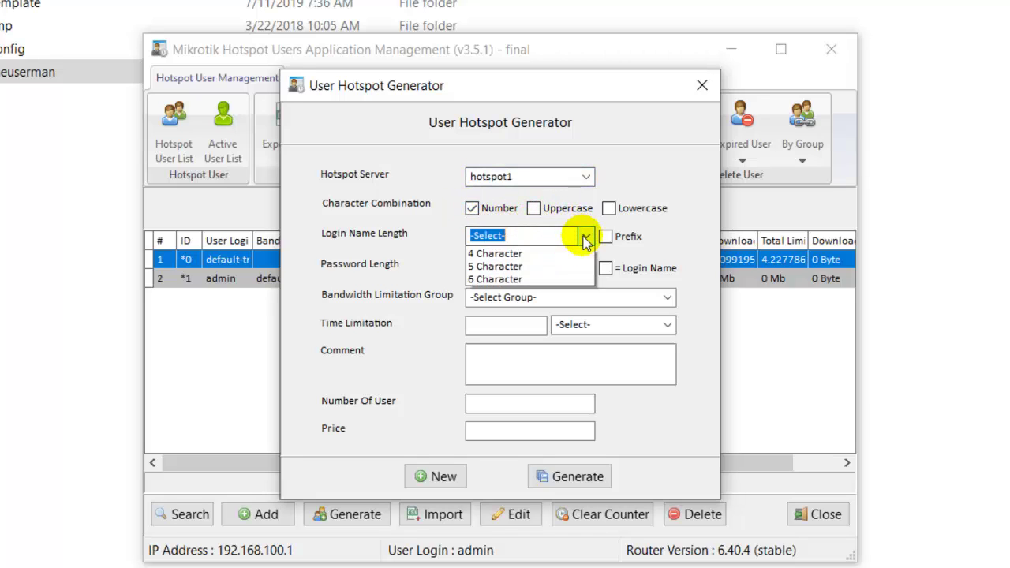
left_click(568, 254)
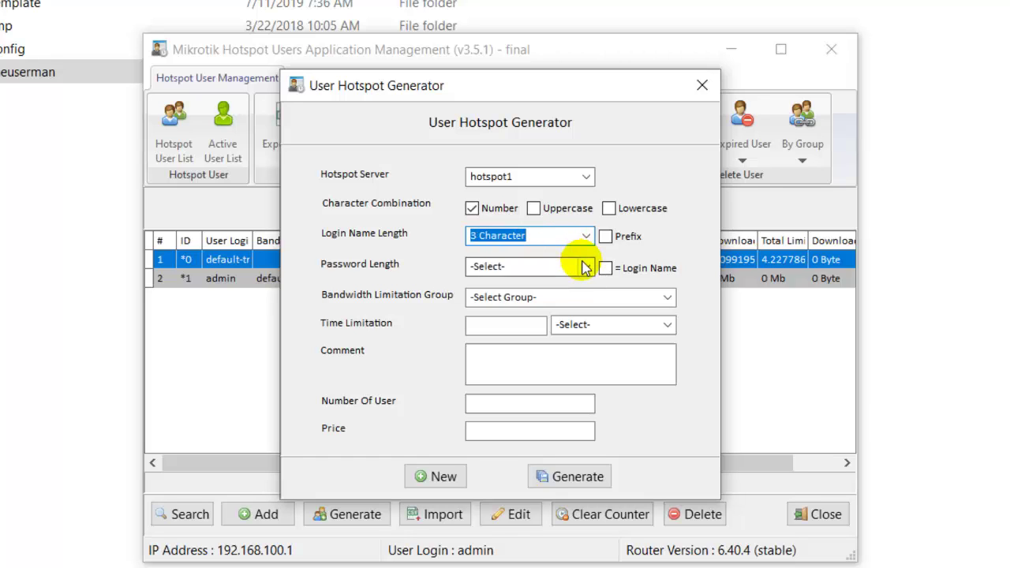
left_click(587, 268)
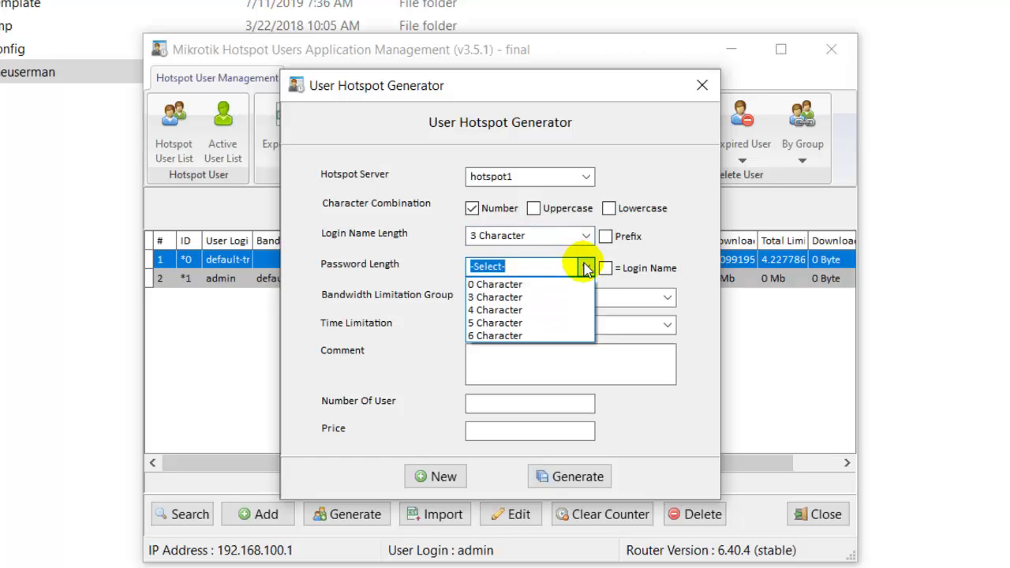
left_click(565, 304)
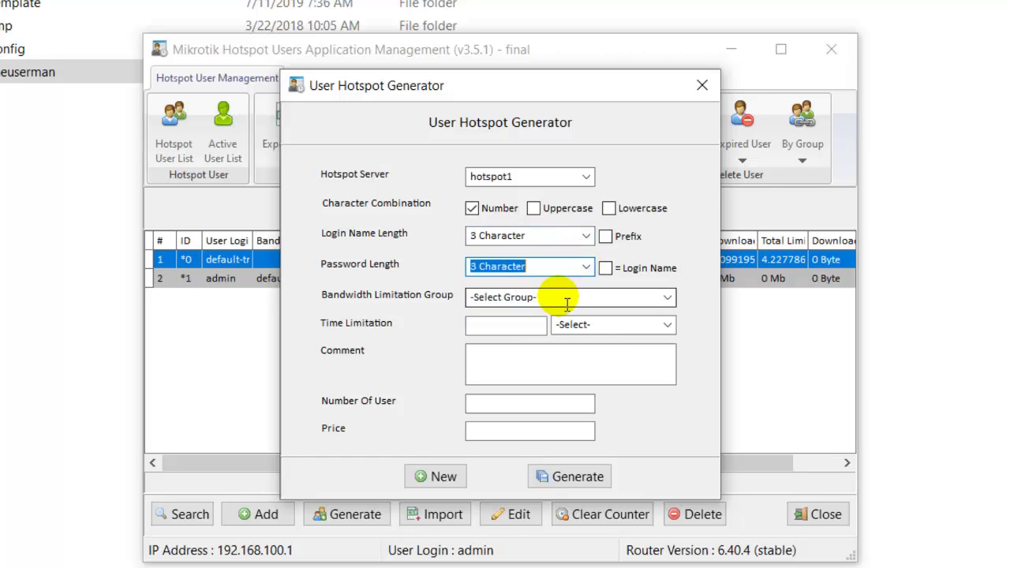
left_click(663, 300)
left_click(650, 315)
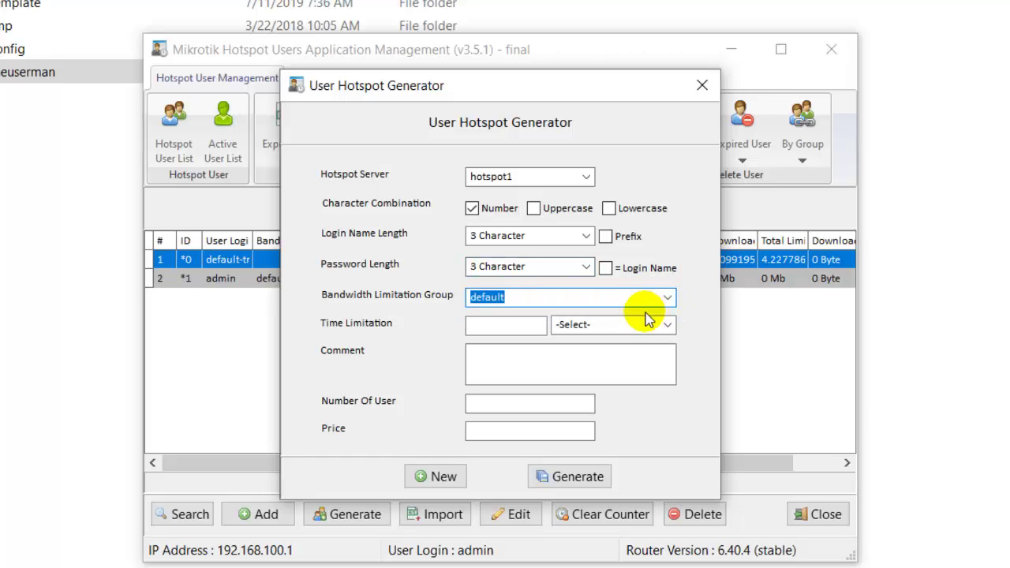
left_click(615, 324)
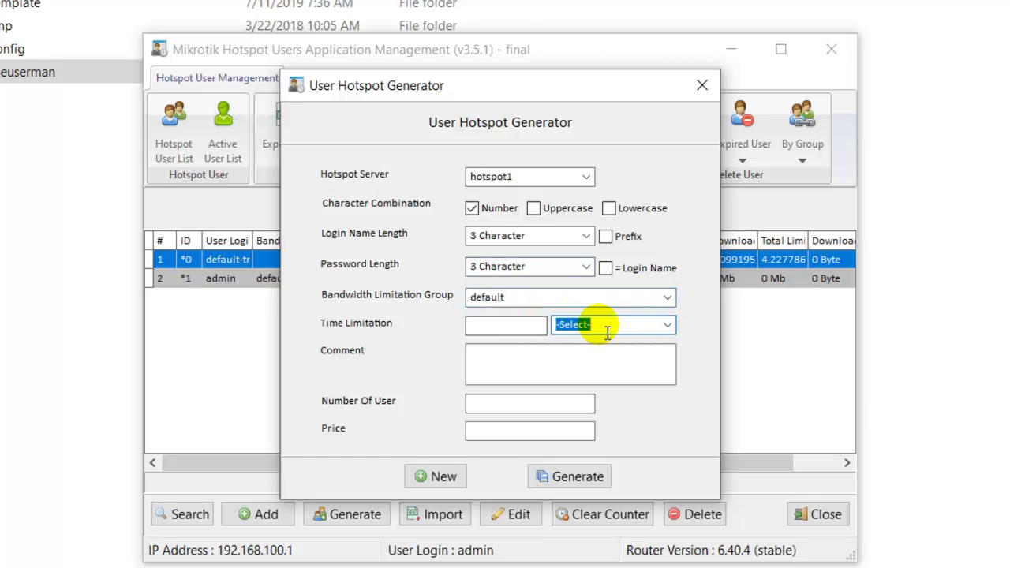
left_click(667, 326)
left_click(650, 368)
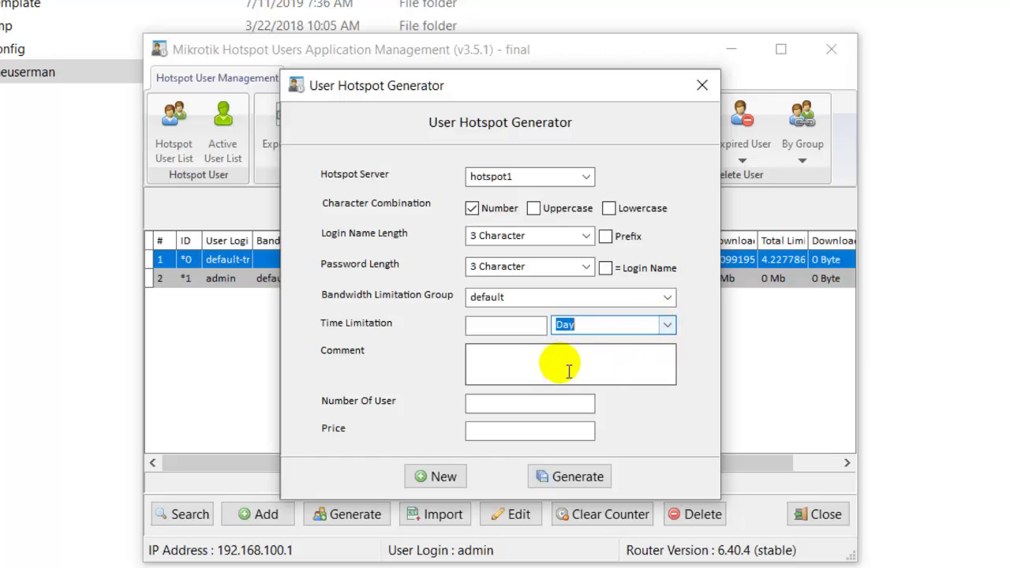
- Enter a 1-day limit, comment 'User HotSpot 1 Hari', 20 users and price 0, then generate them
left_click(513, 327)
type("1")
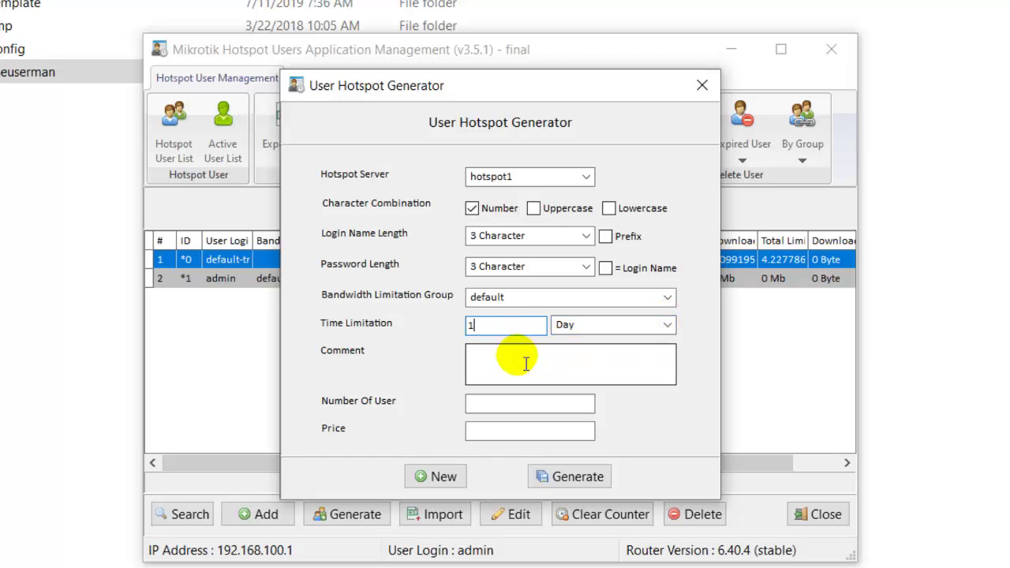
left_click(525, 364)
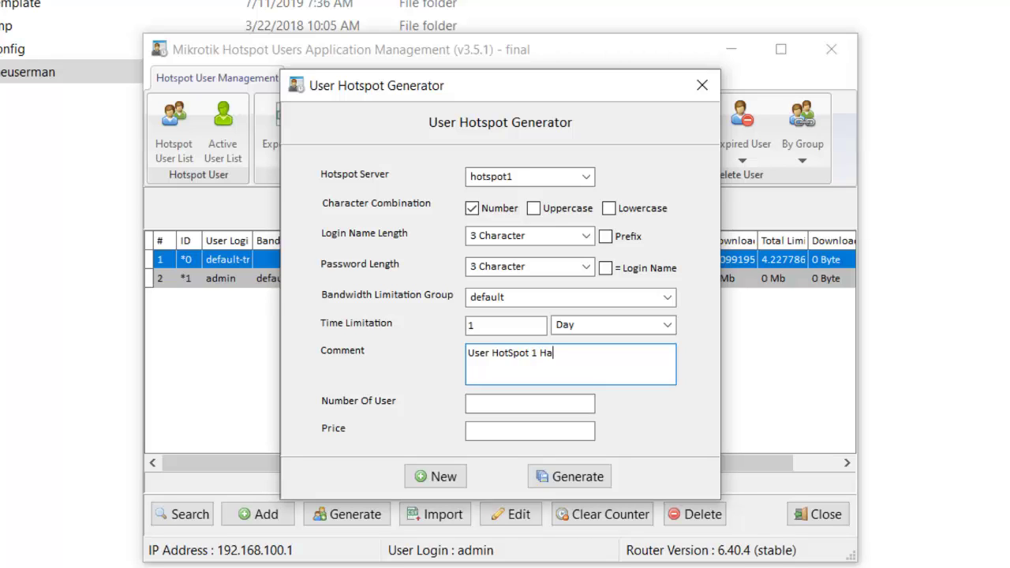
left_click(526, 409)
type("20")
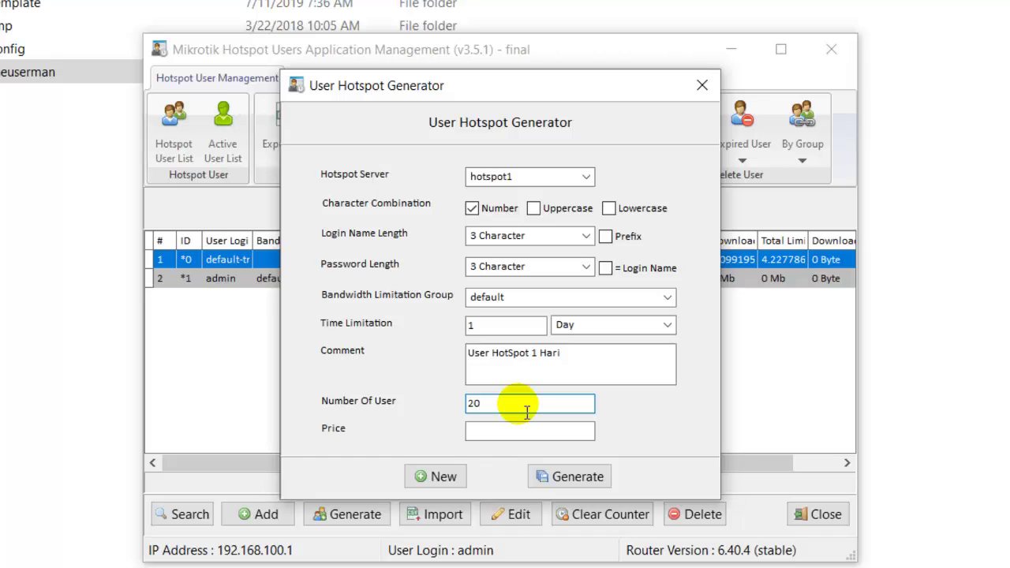
left_click(530, 432)
type("0")
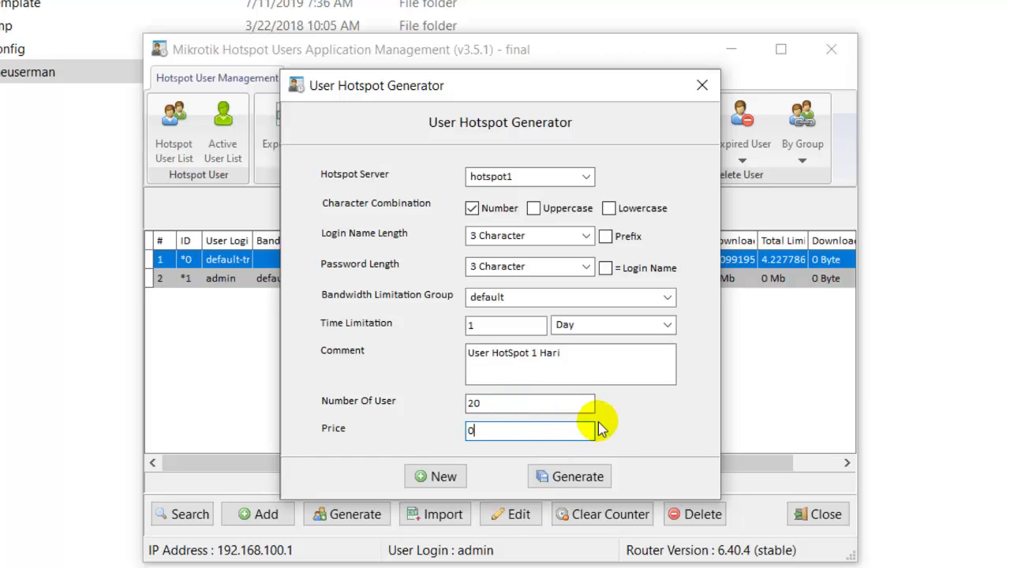
key("Return")
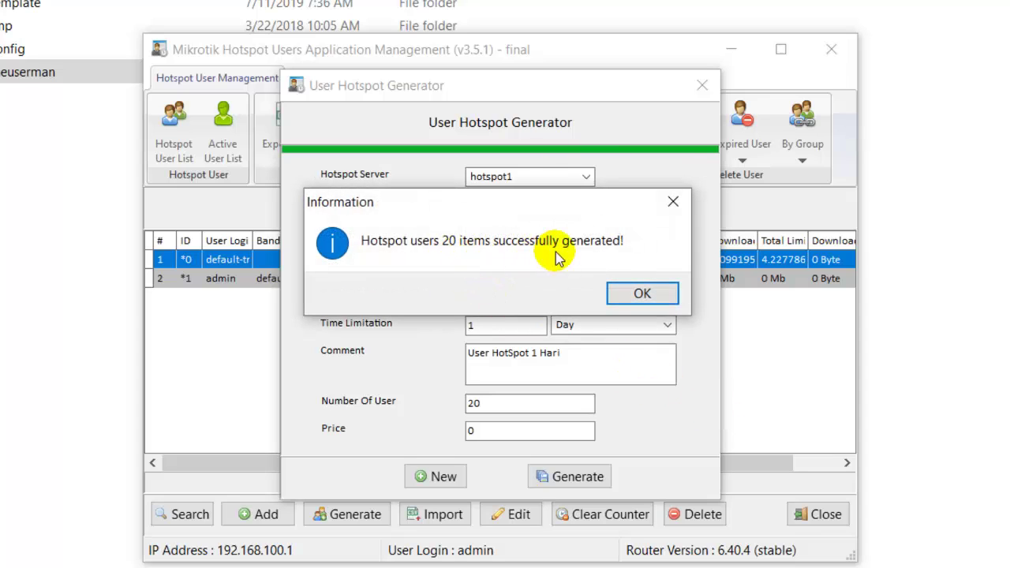
left_click(639, 293)
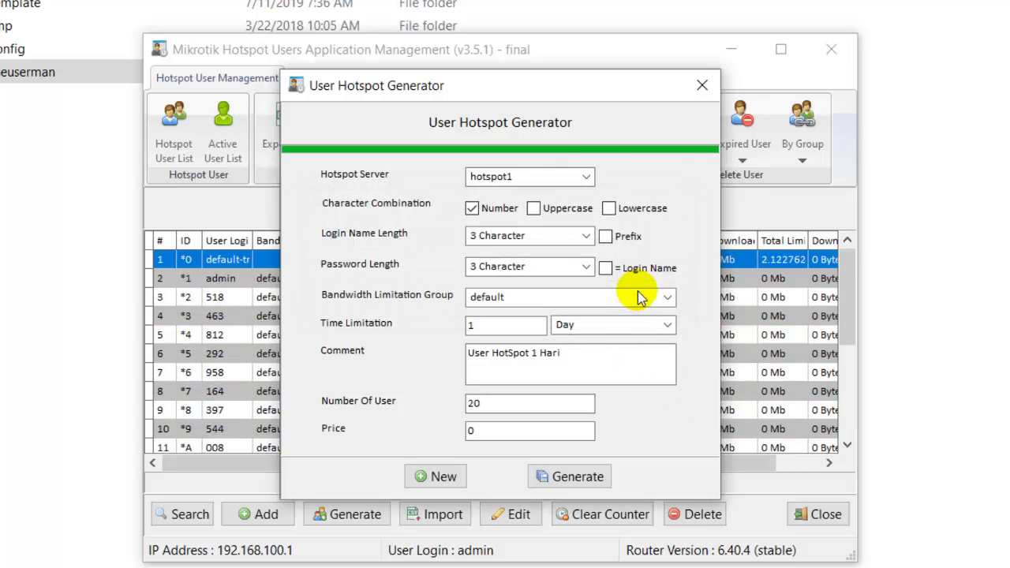
left_click(705, 87)
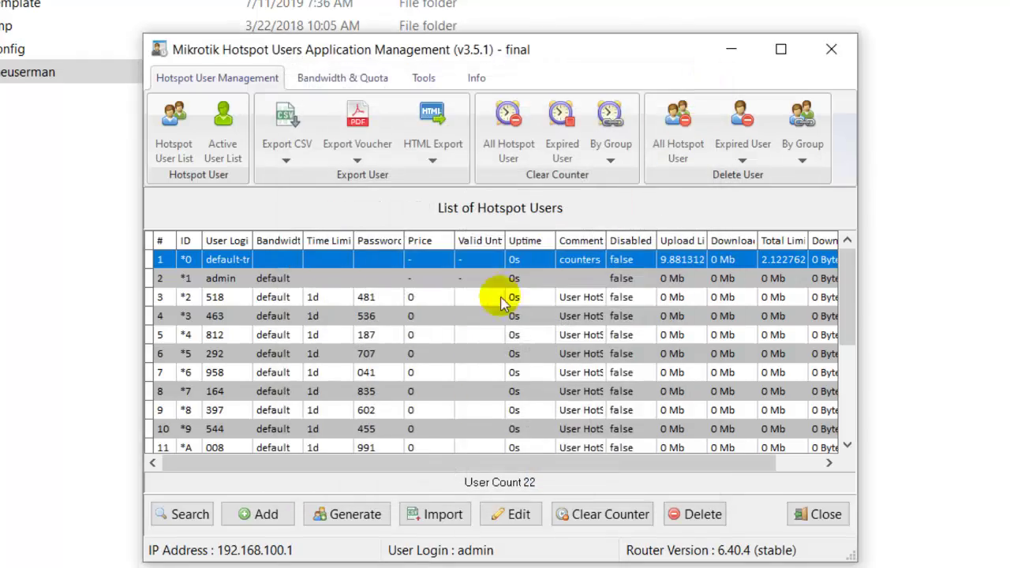
scroll(394, 350, "down", 2)
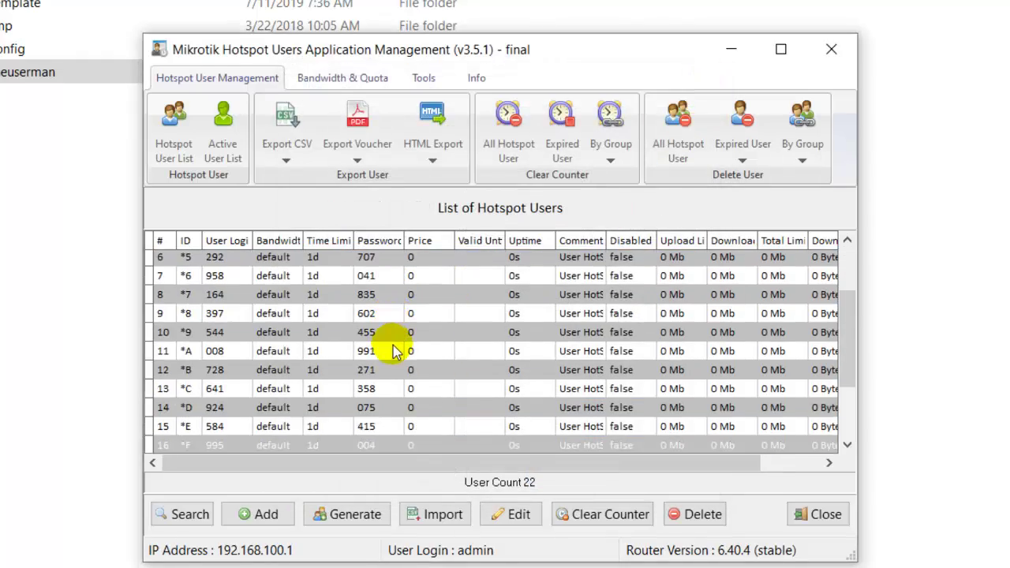
scroll(387, 355, "up", 2)
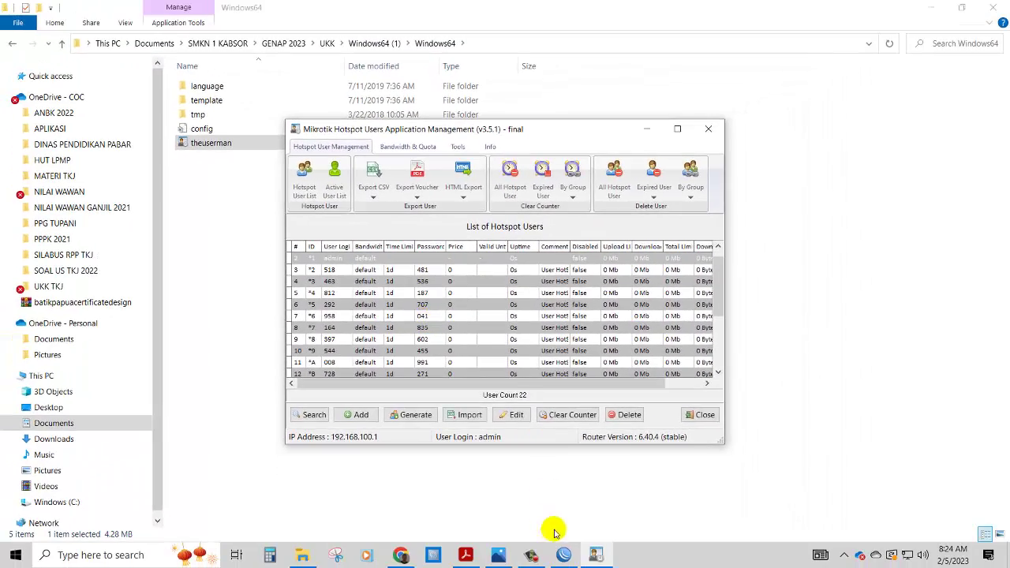
- Close WinBox's Firewall window and open IP > Hotspot Users to see the generated hotspot1 accounts
left_click(564, 555)
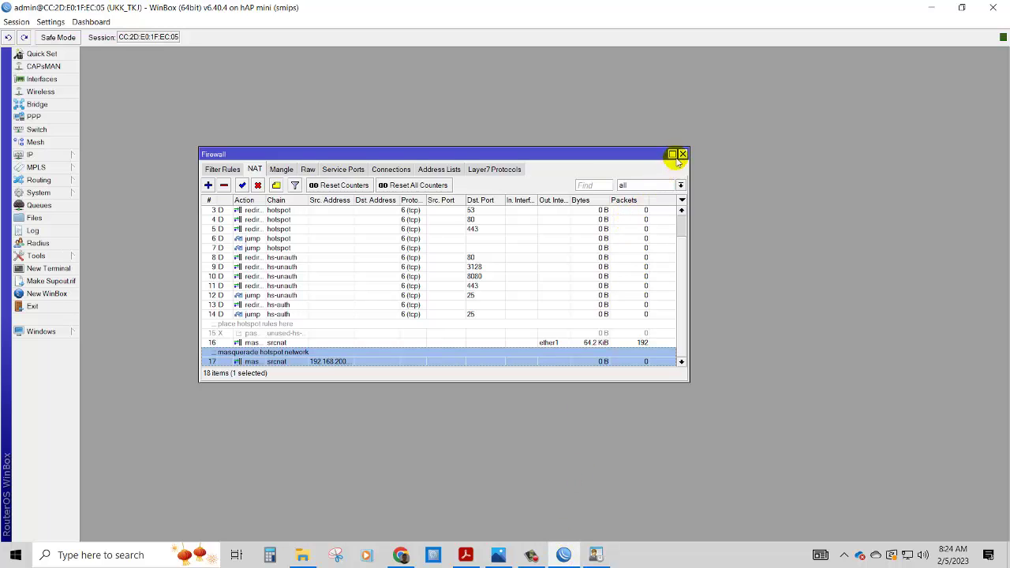
left_click(682, 154)
left_click(67, 154)
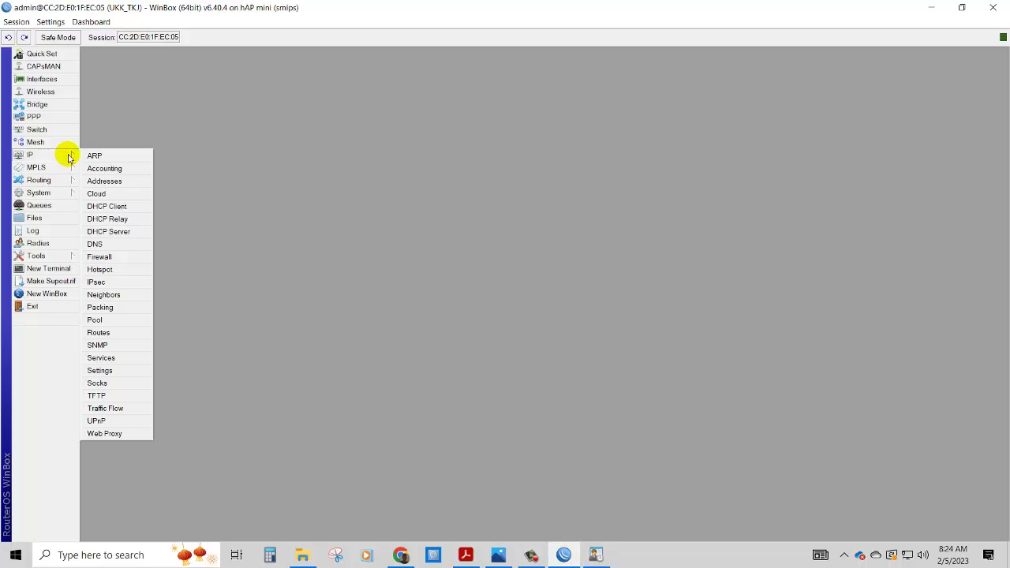
left_click(98, 264)
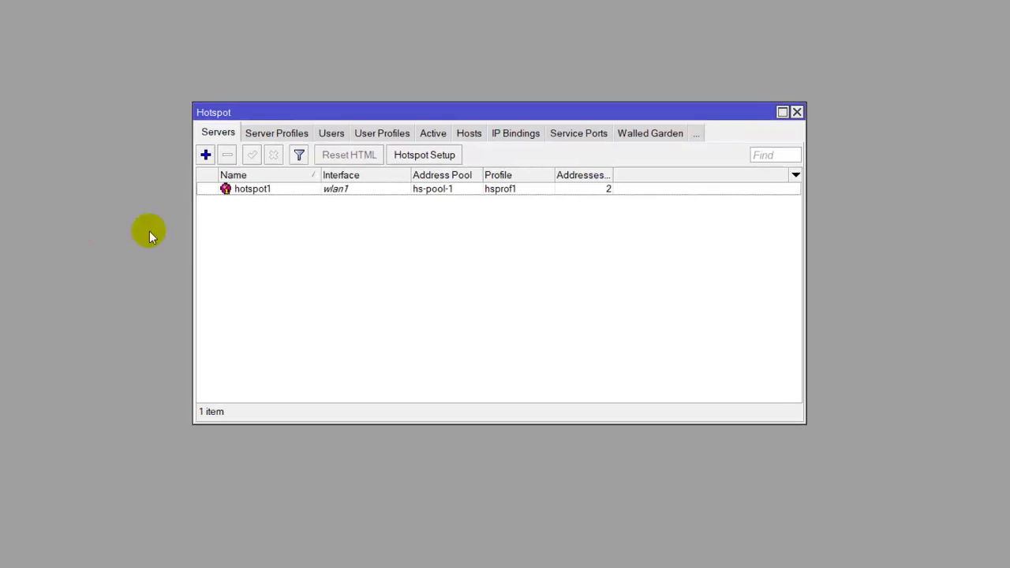
left_click(332, 135)
left_click(323, 264)
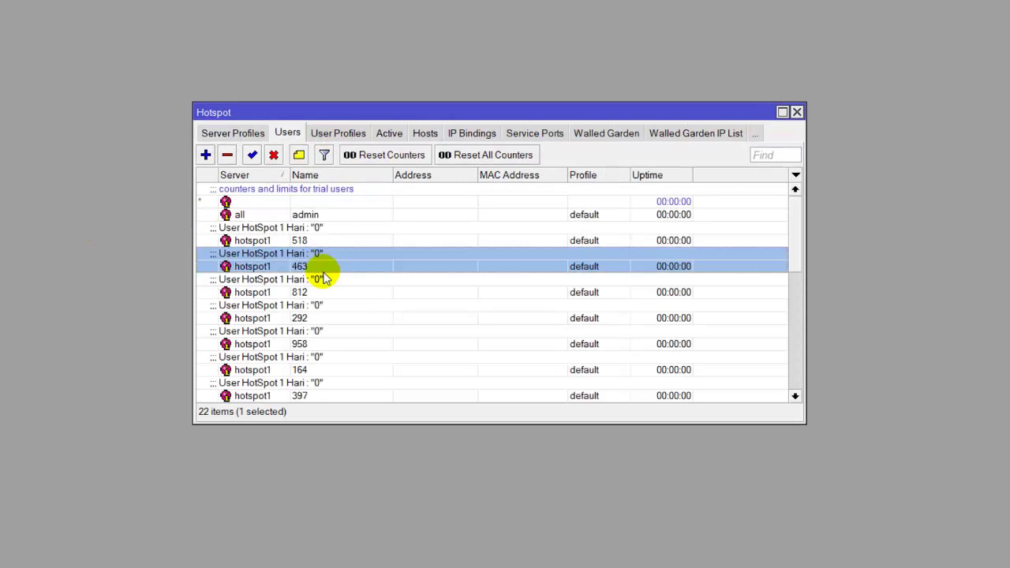
scroll(354, 329, "down", 5)
scroll(355, 329, "up", 1)
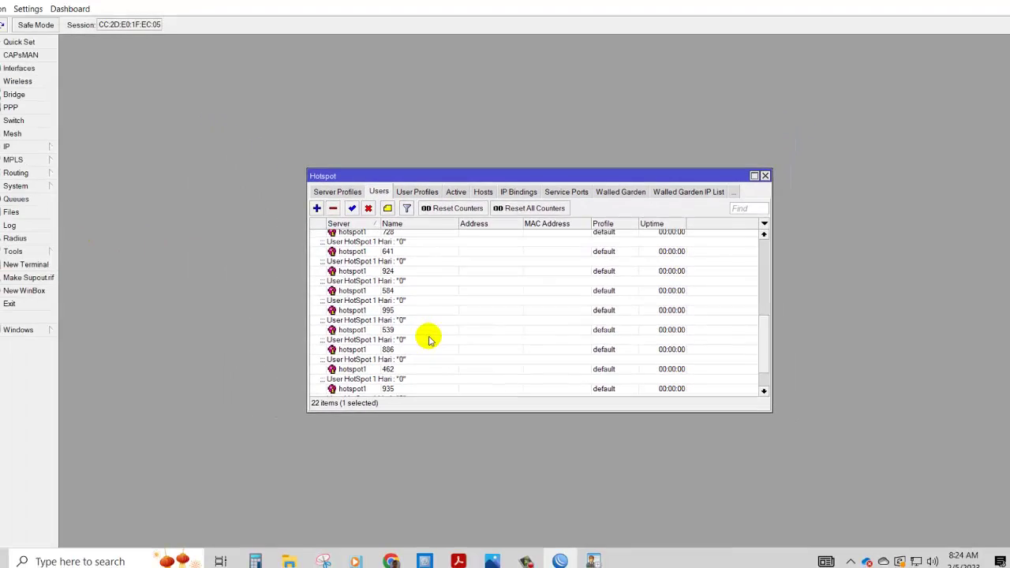
- Export vouchers for all hotspot users to '20 USER HOTSPOT.pdf' on the Desktop
left_click(595, 554)
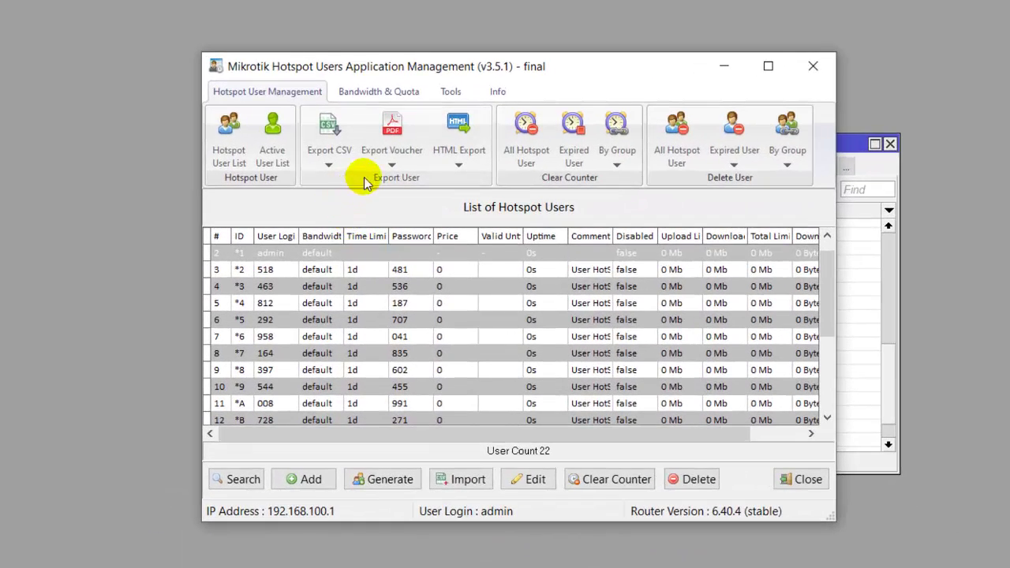
left_click(397, 167)
mouse_move(396, 184)
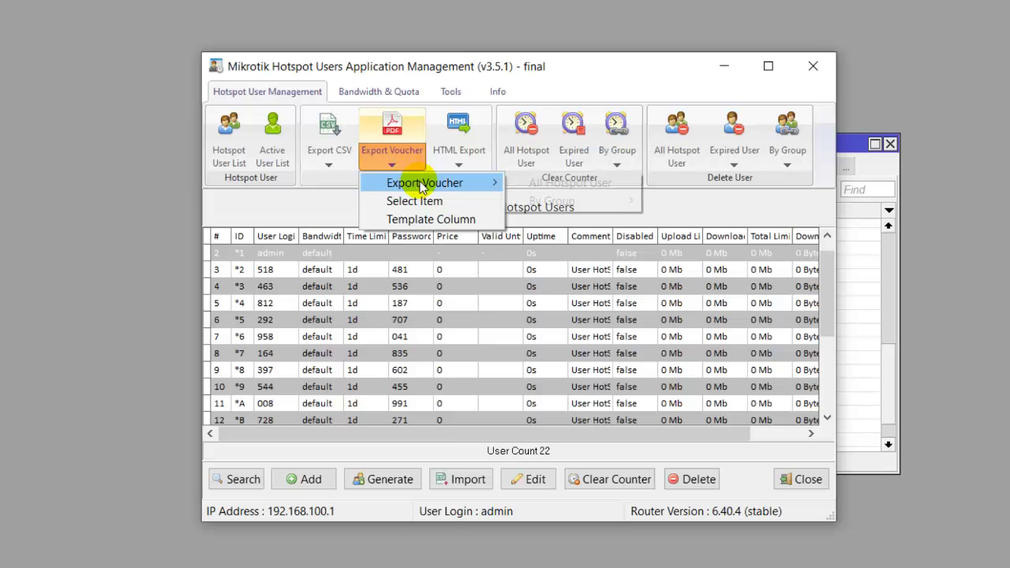
left_click(536, 184)
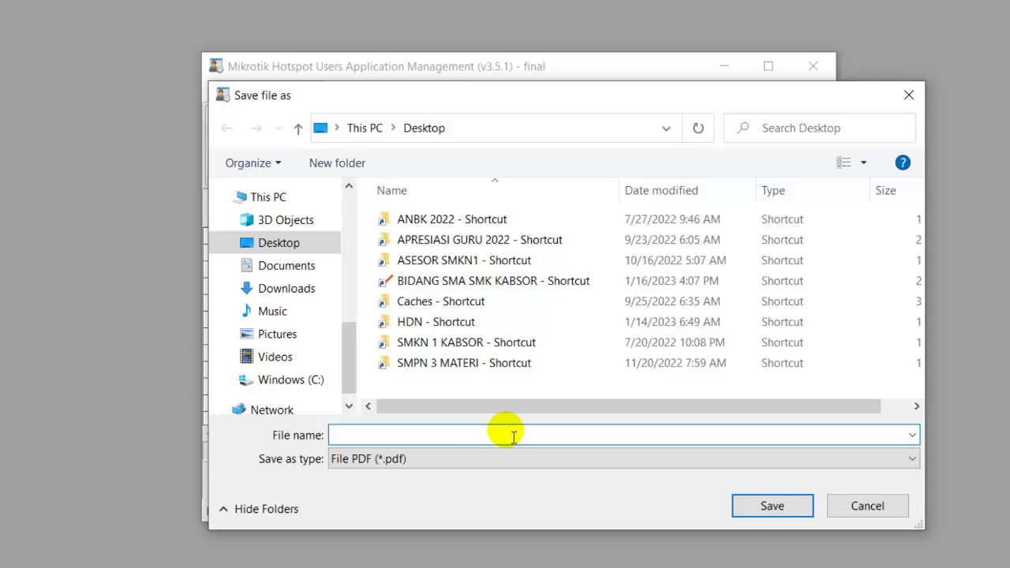
type("20 USER HOTSPOT")
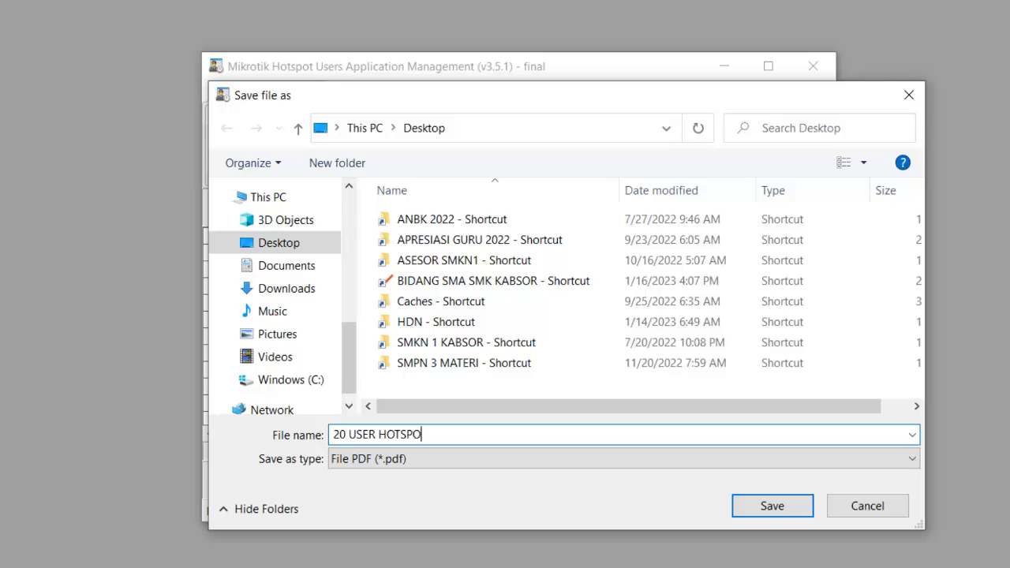
left_click(766, 505)
- Open the exported voucher PDF and scroll through the COFFE_NET voucher cards
left_click(572, 295)
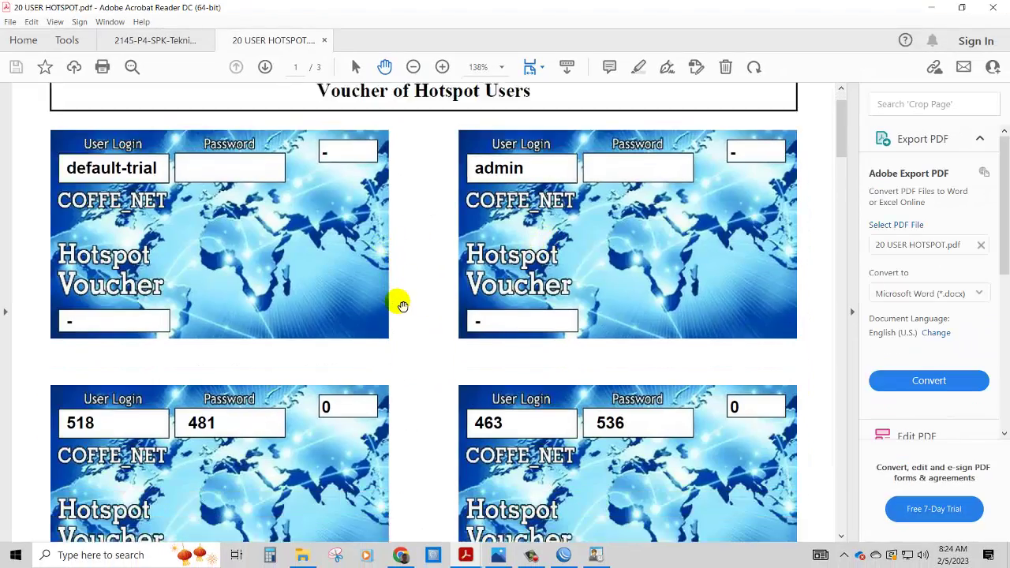
scroll(399, 304, "down", 10)
scroll(398, 307, "down", 5)
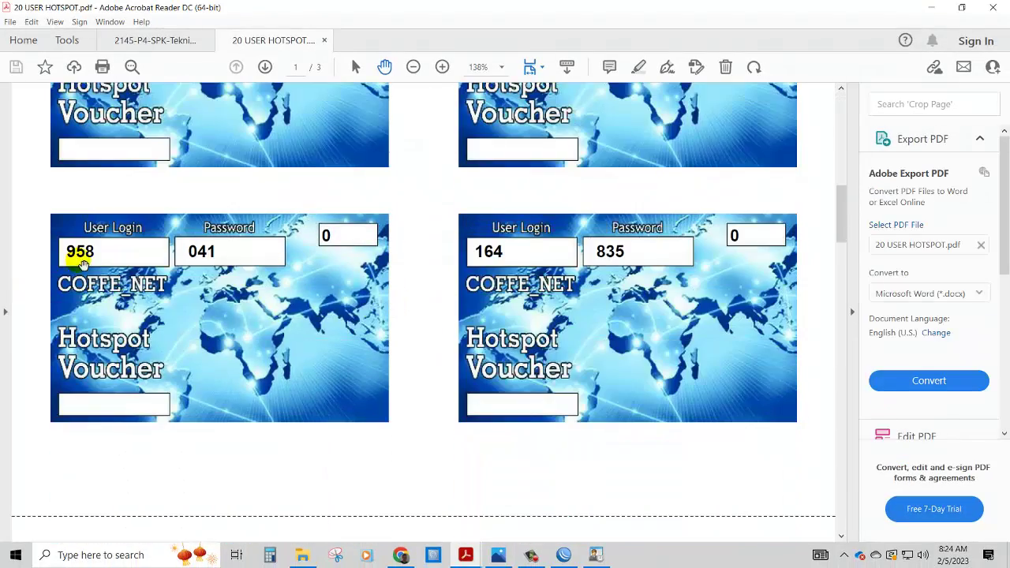
scroll(534, 285, "down", 5)
scroll(534, 286, "down", 15)
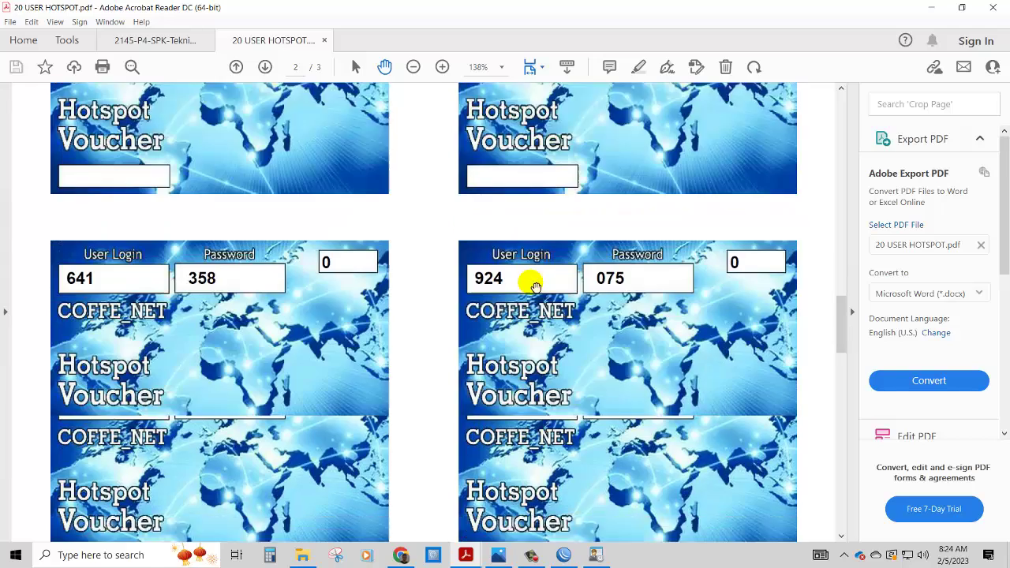
scroll(535, 285, "down", 5)
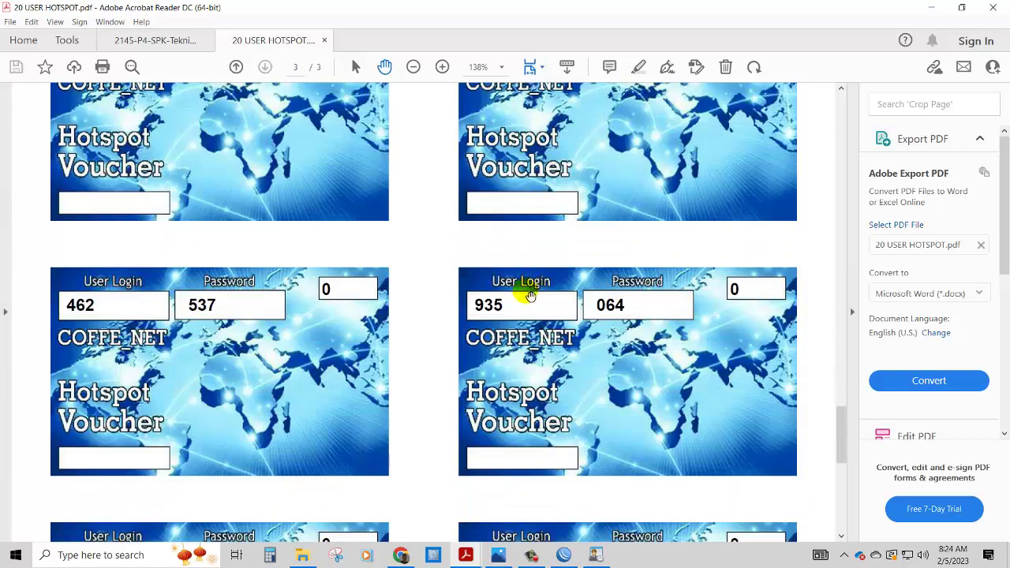
- Return to the 2145-P4-SPK task sheet, then switch back to WinBox's Hotspot Users list
left_click(181, 40)
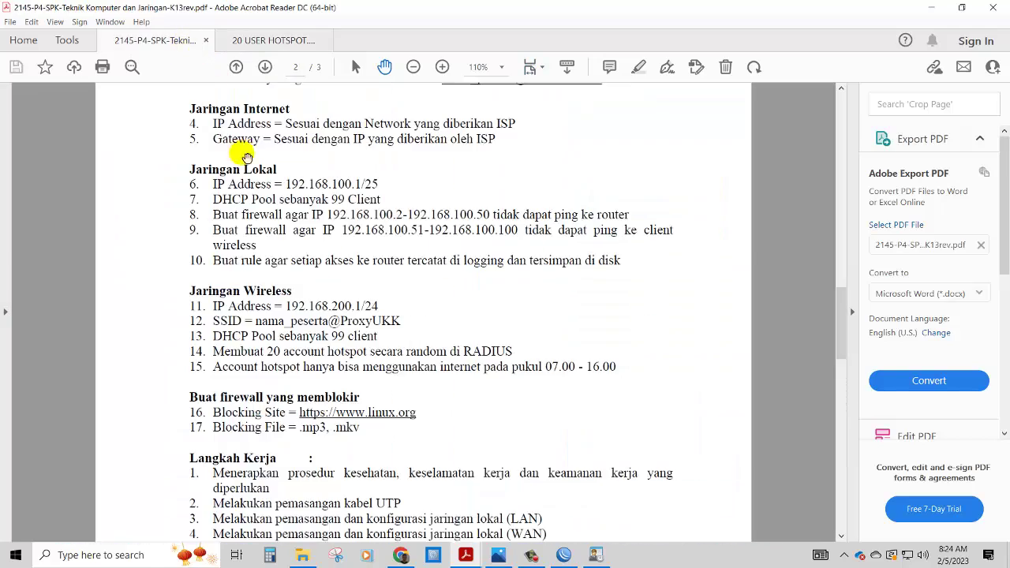
scroll(395, 332, "down", 1)
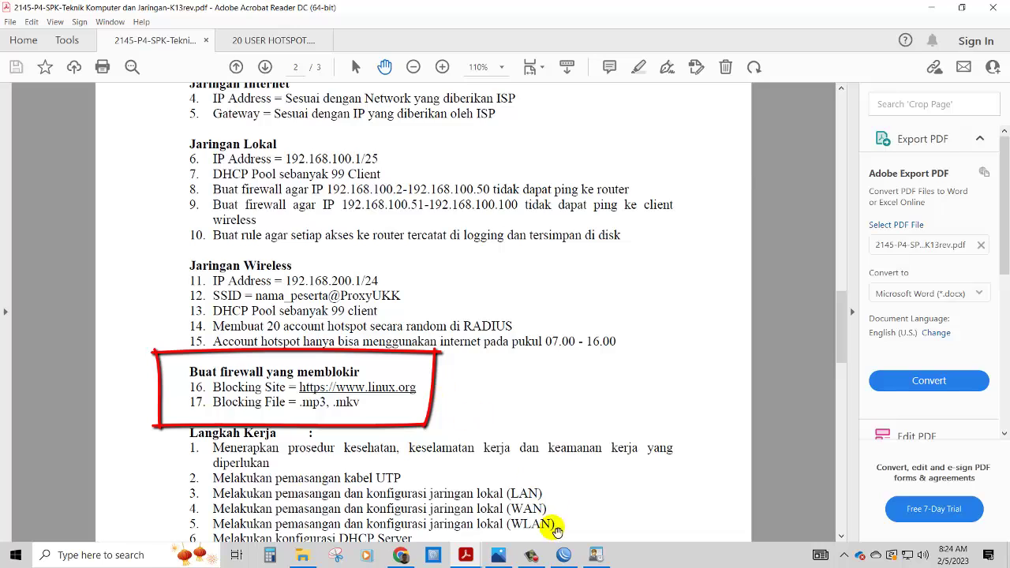
left_click(565, 557)
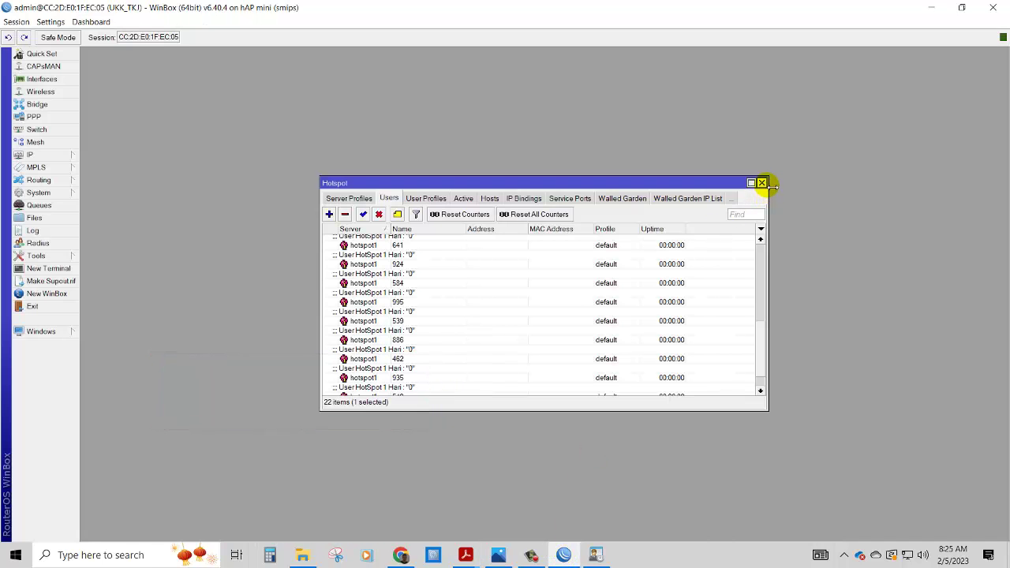
- Add a Web Proxy access rule with Dst. Host linux.org and Action deny
left_click(762, 183)
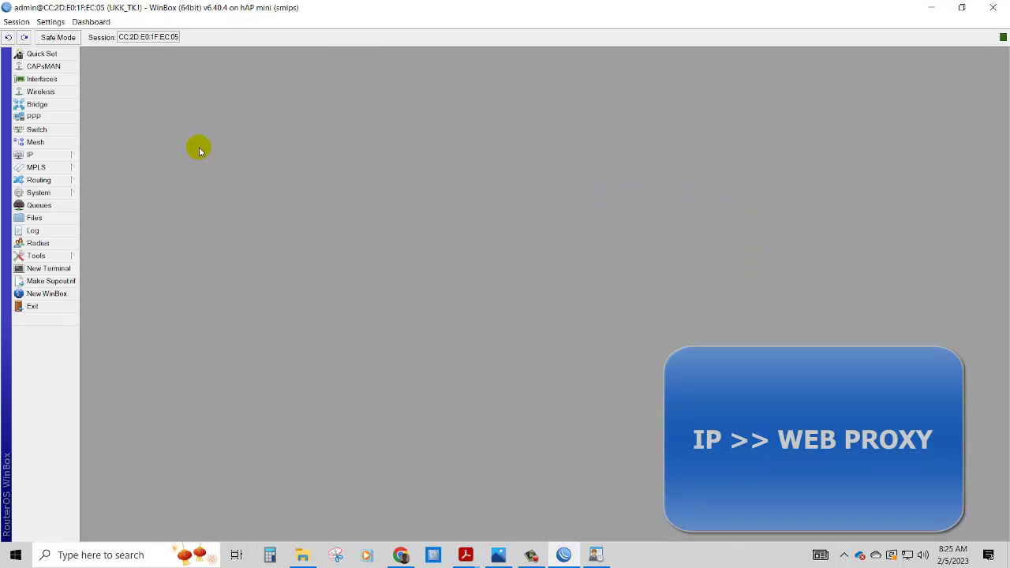
left_click(65, 153)
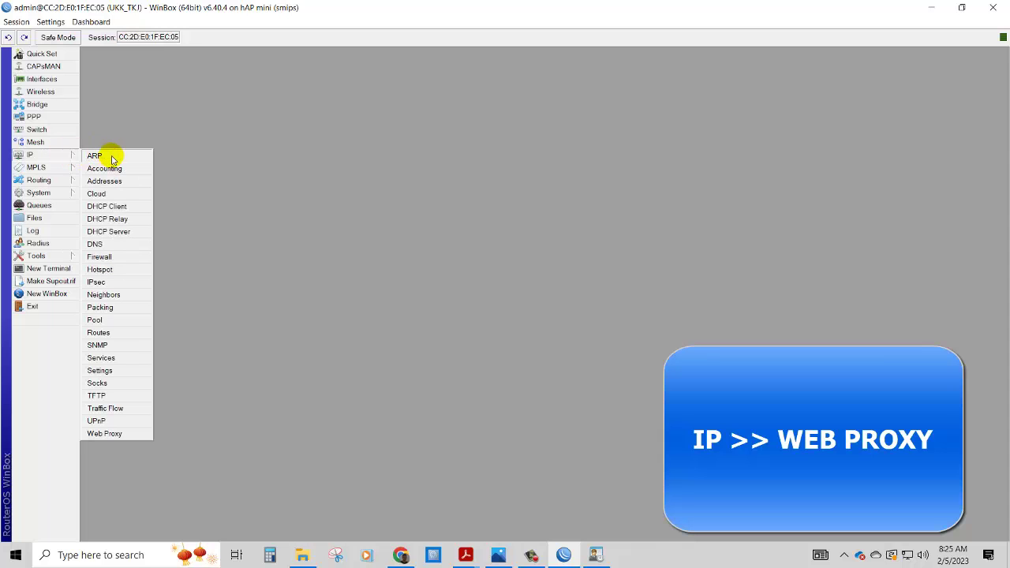
left_click(105, 433)
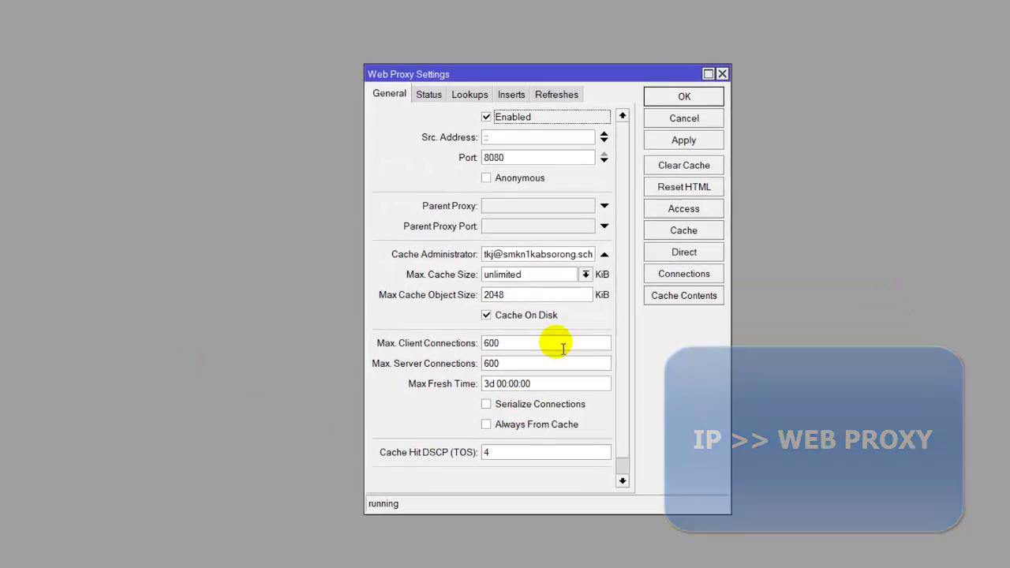
left_click(698, 199)
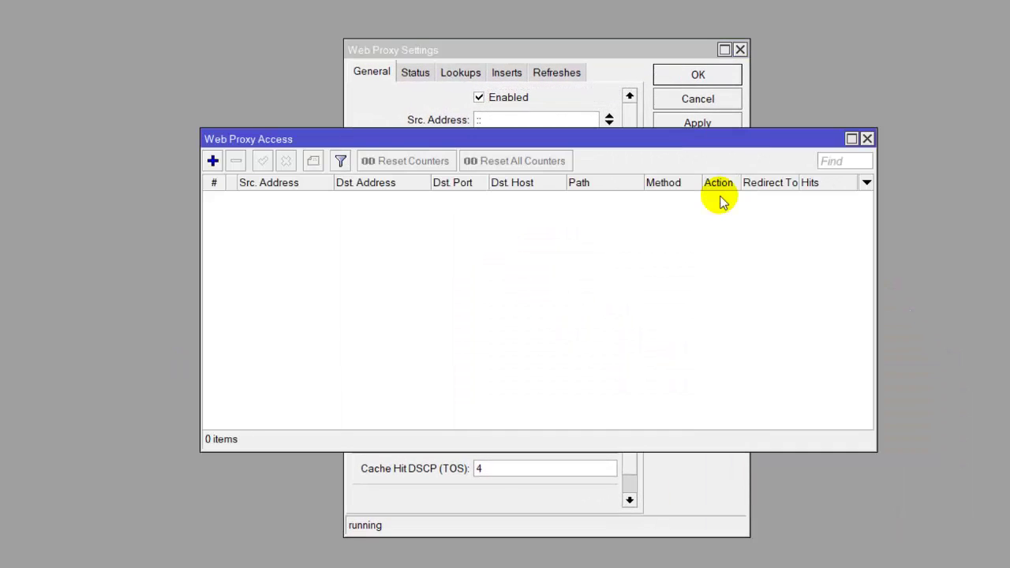
left_click(212, 160)
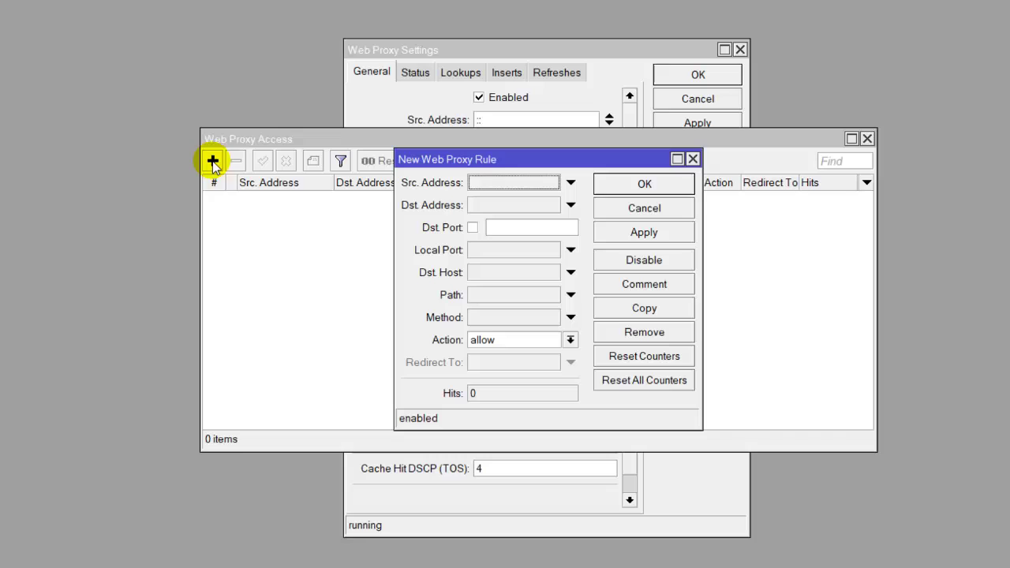
left_click(483, 273)
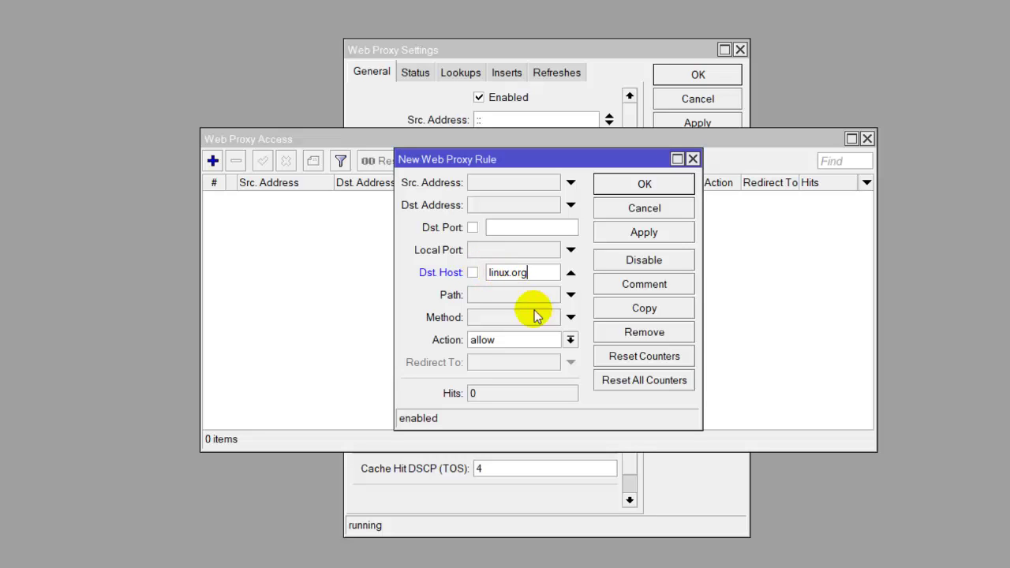
left_click(570, 339)
left_click(550, 367)
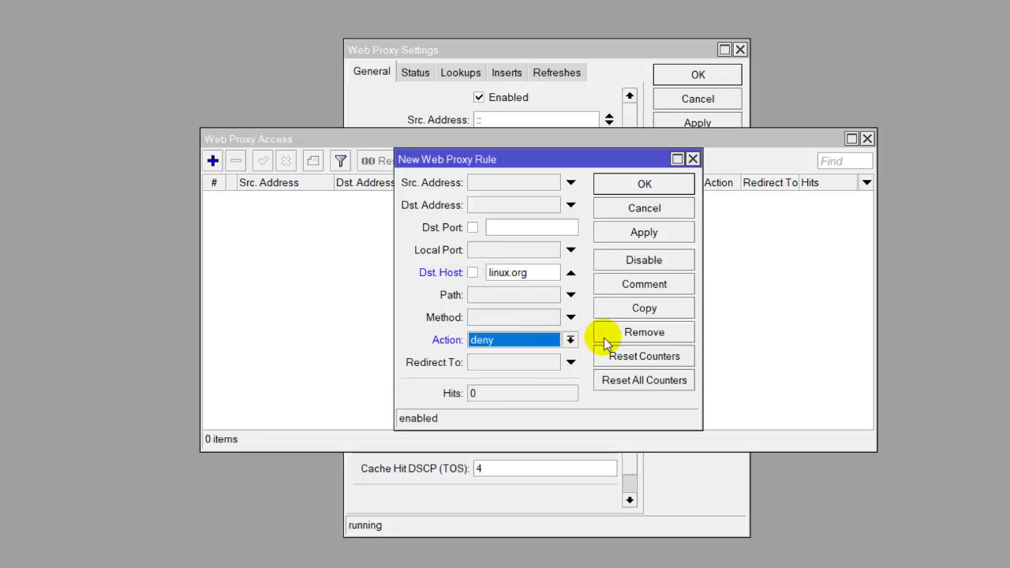
left_click(653, 235)
left_click(662, 183)
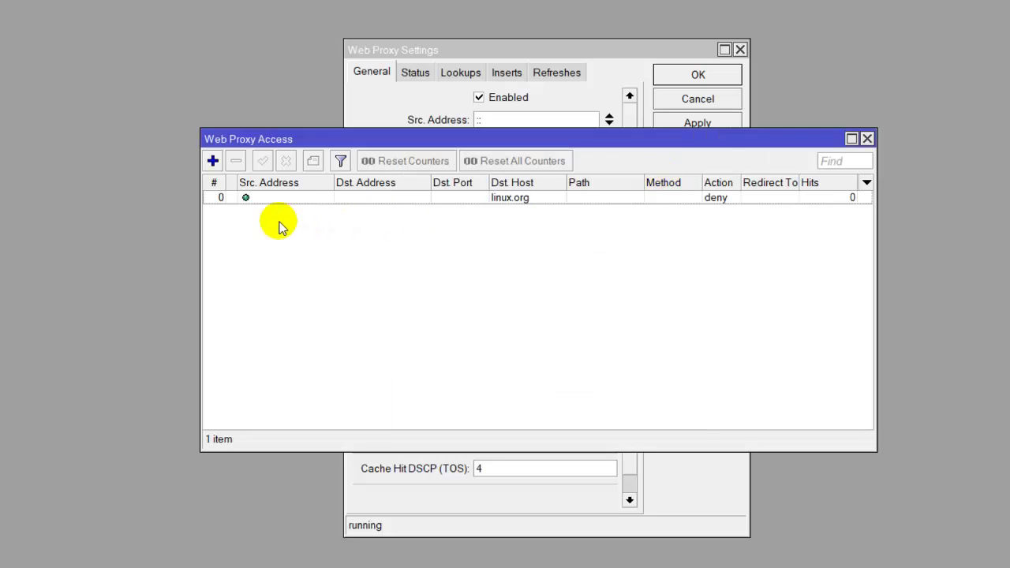
- Add a Web Proxy access rule denying the path *.mp3*
left_click(212, 160)
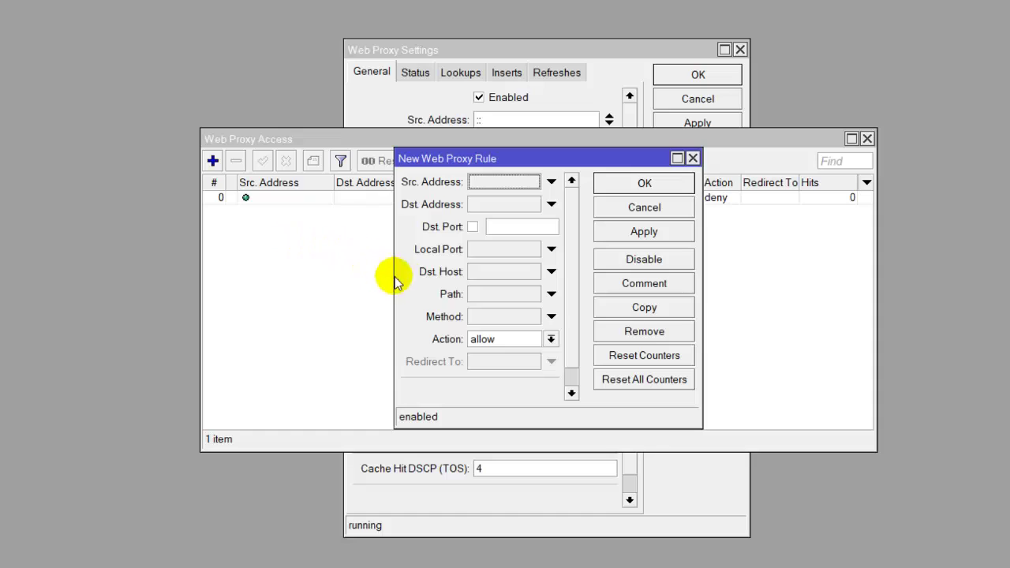
left_click(490, 295)
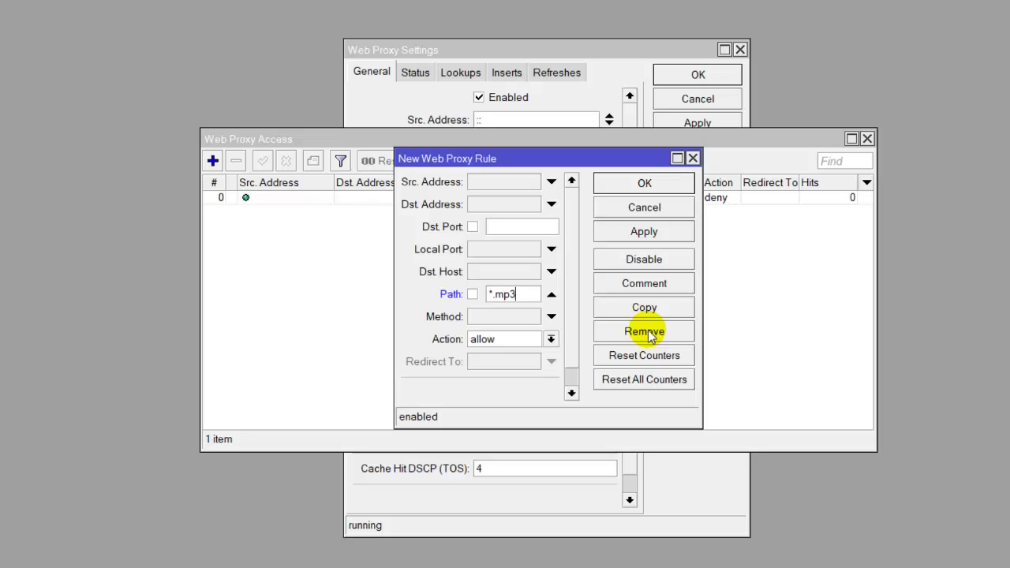
left_click(550, 339)
left_click(526, 367)
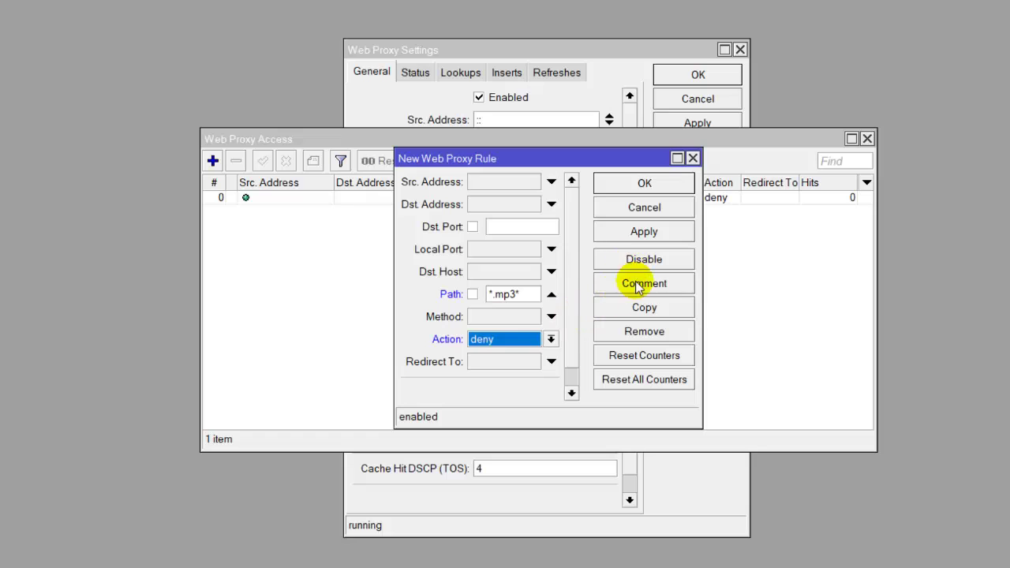
left_click(644, 232)
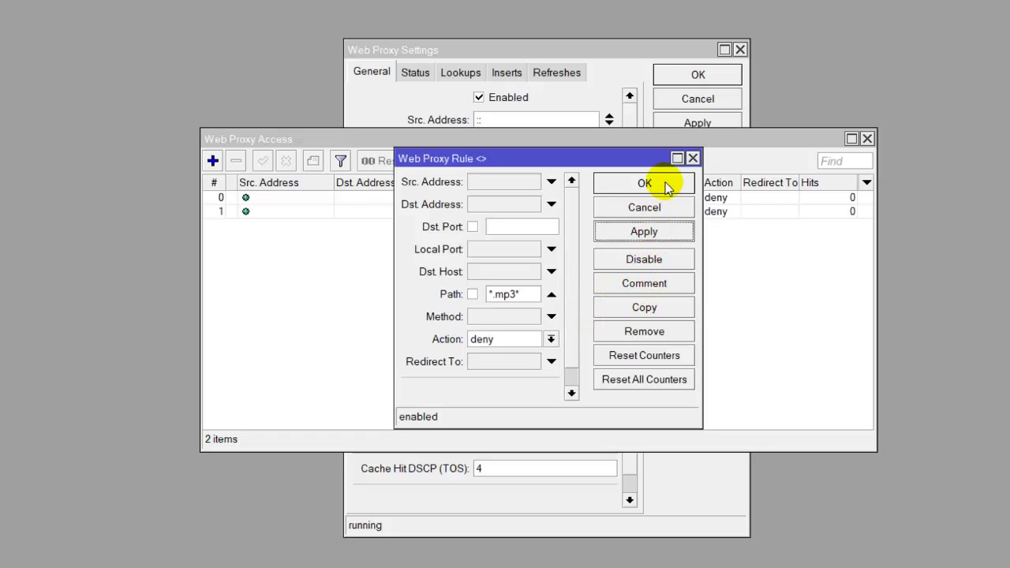
left_click(641, 184)
- Add a deny rule for path *.mkv*, then close the Web Proxy Access and Settings windows
left_click(212, 160)
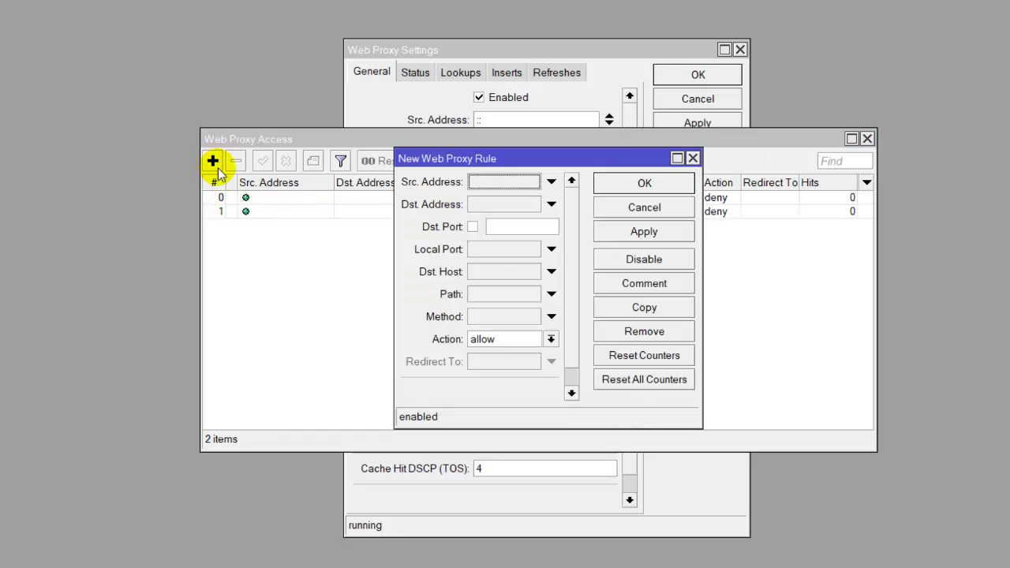
left_click(483, 294)
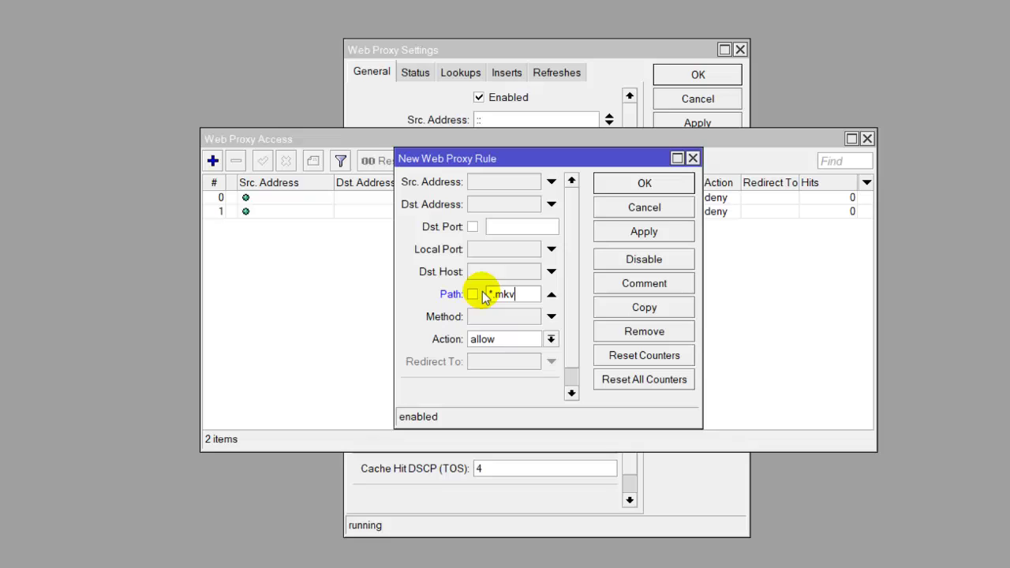
left_click(551, 339)
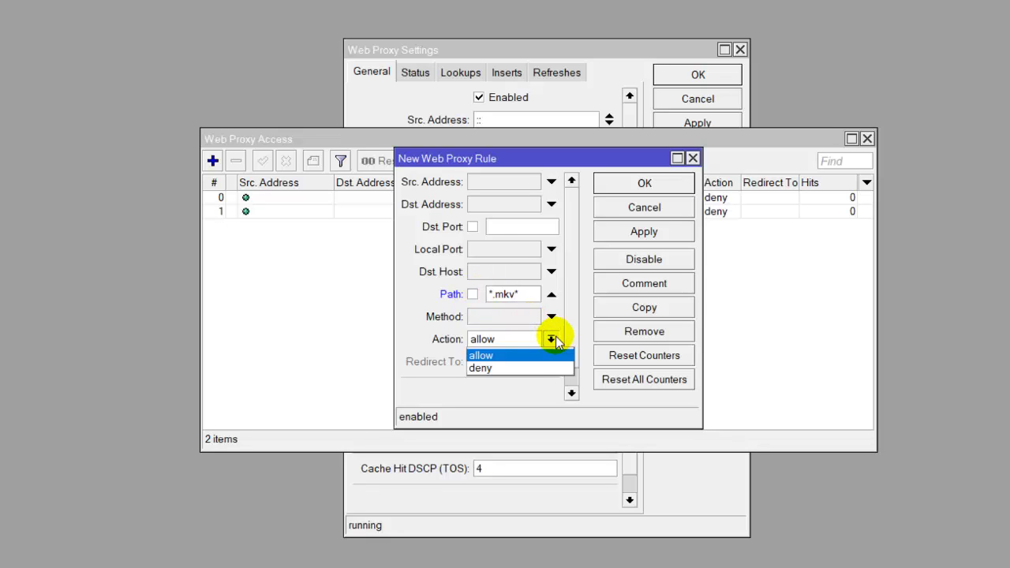
left_click(535, 368)
left_click(639, 231)
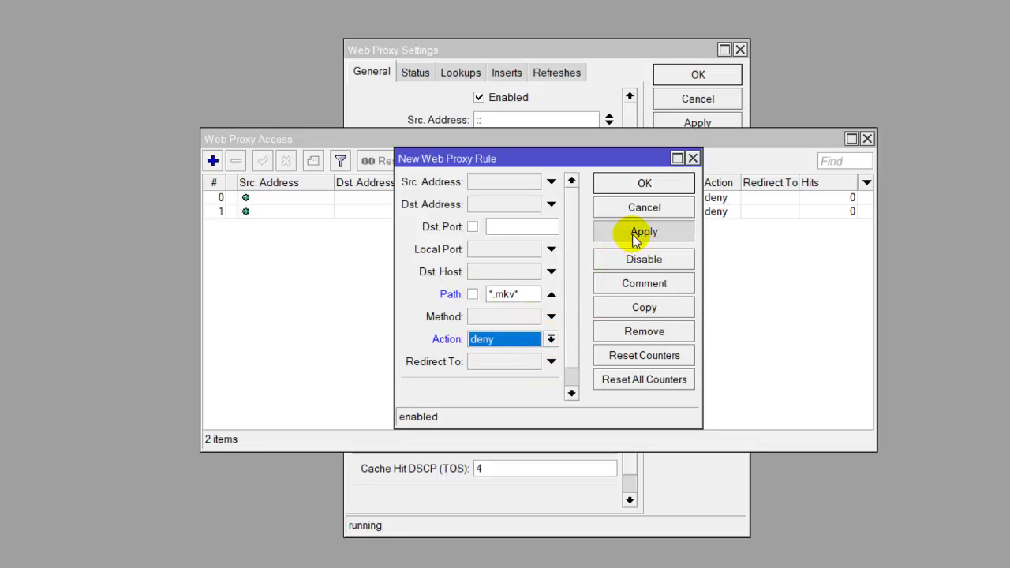
left_click(662, 187)
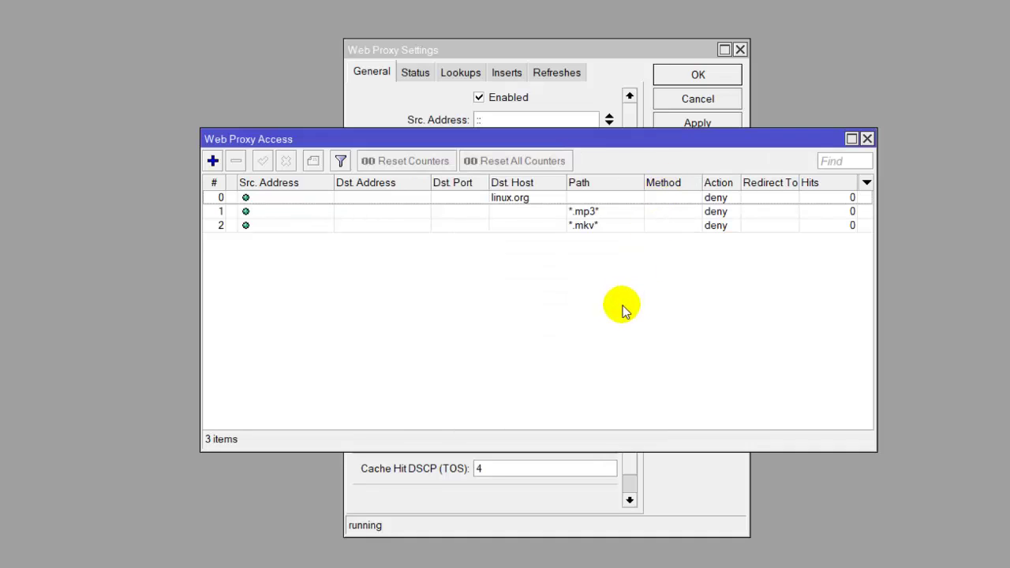
left_click(868, 139)
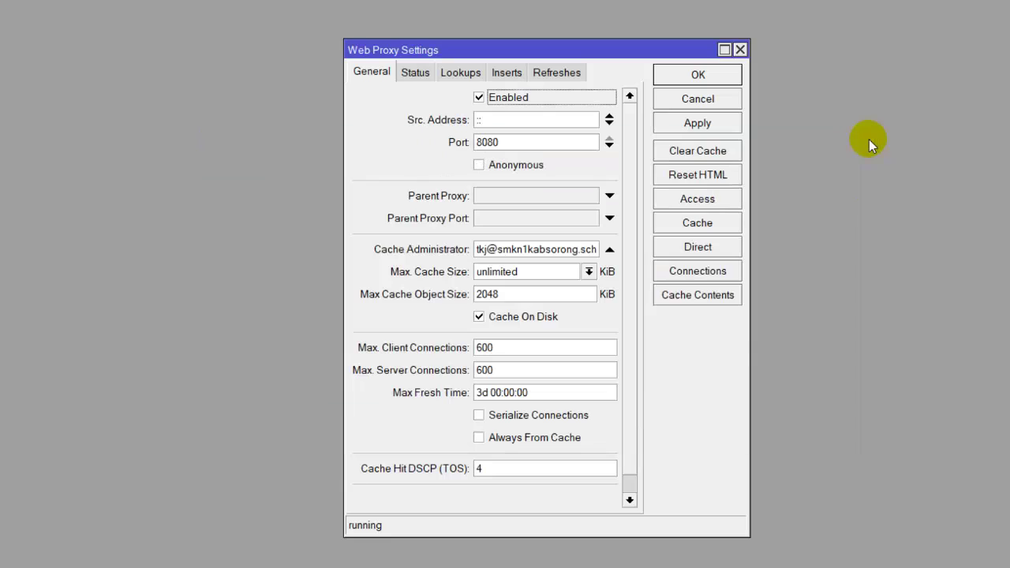
left_click(725, 74)
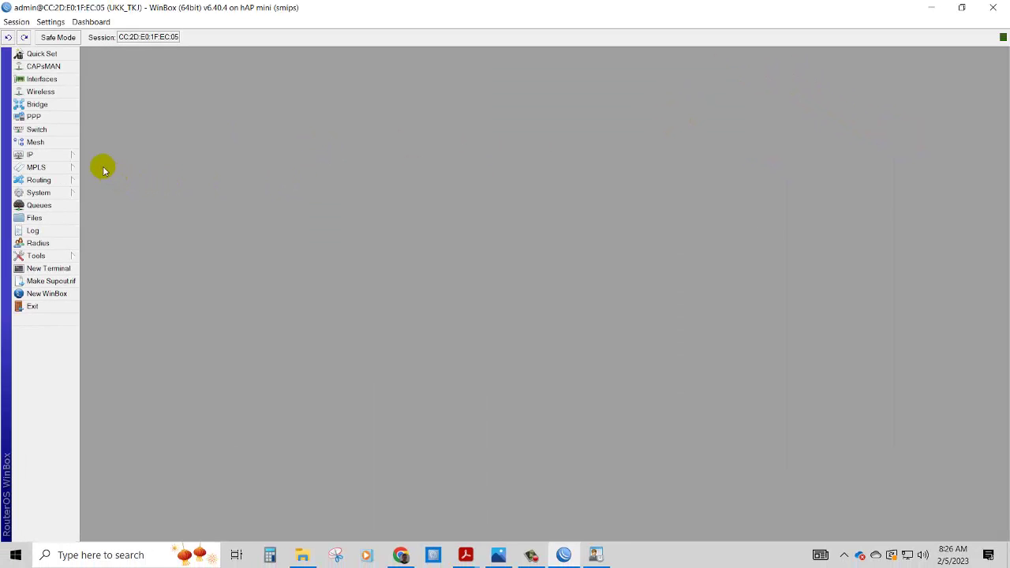
- Start a Firewall NAT rule with chain dstnat, protocol 6 (tcp) and Dst. Port 80
left_click(72, 154)
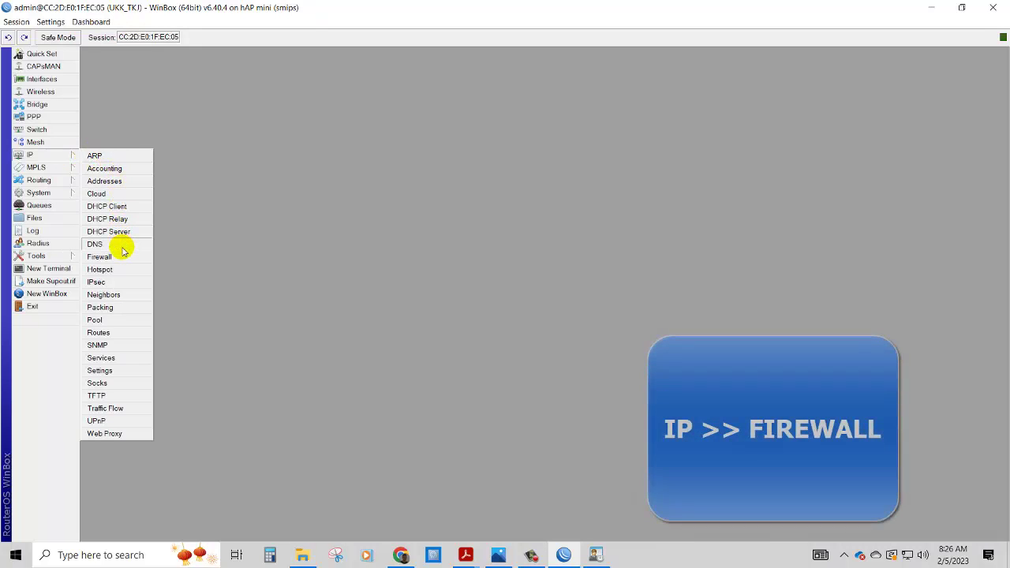
left_click(99, 258)
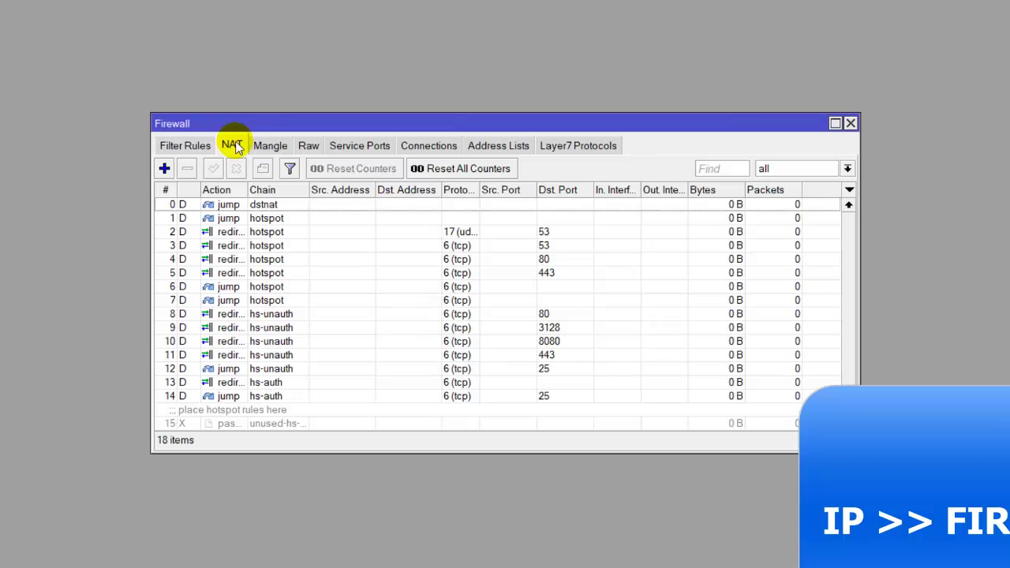
left_click(165, 169)
left_click(262, 59)
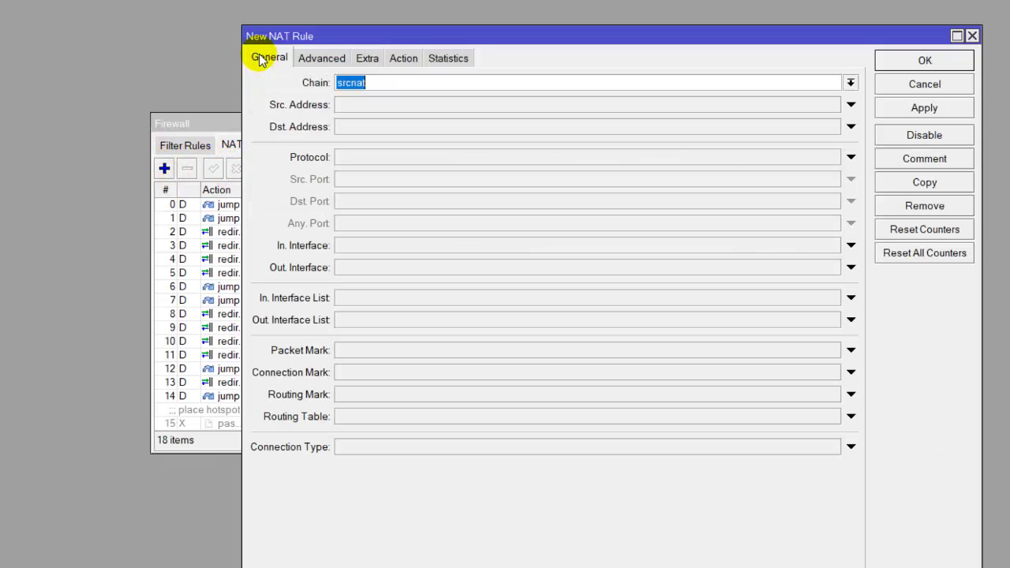
left_click(850, 82)
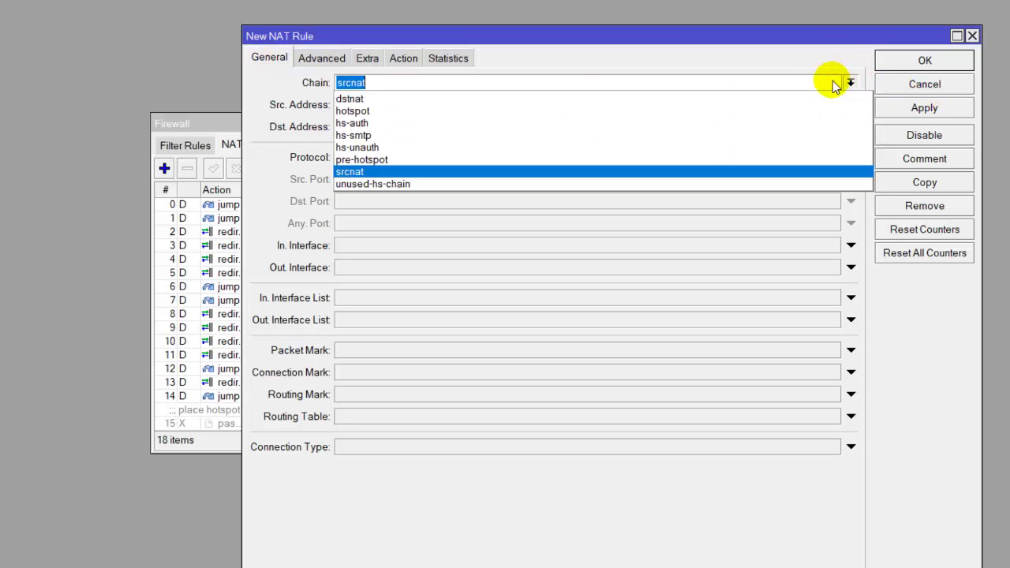
key("Escape")
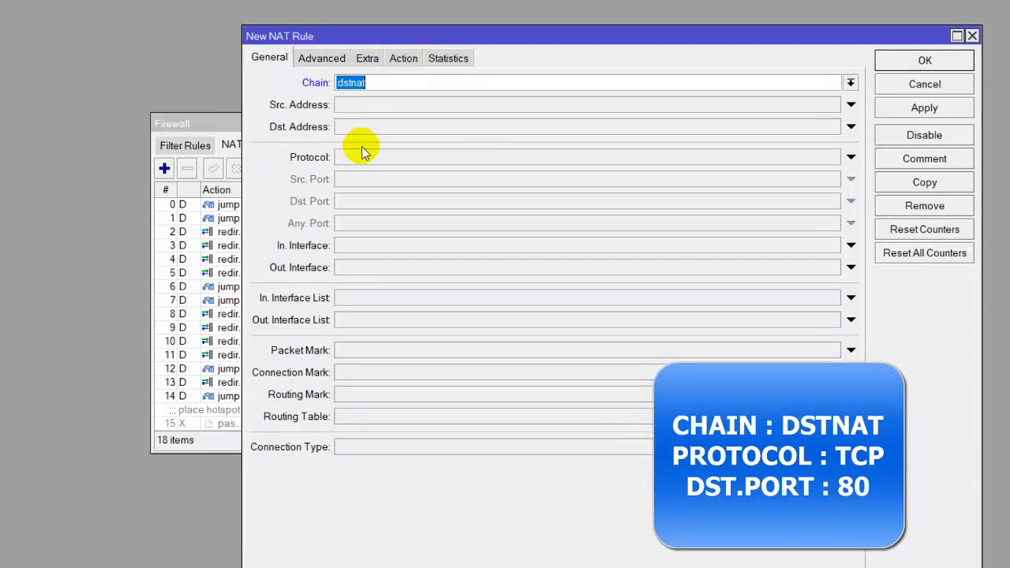
left_click(364, 159)
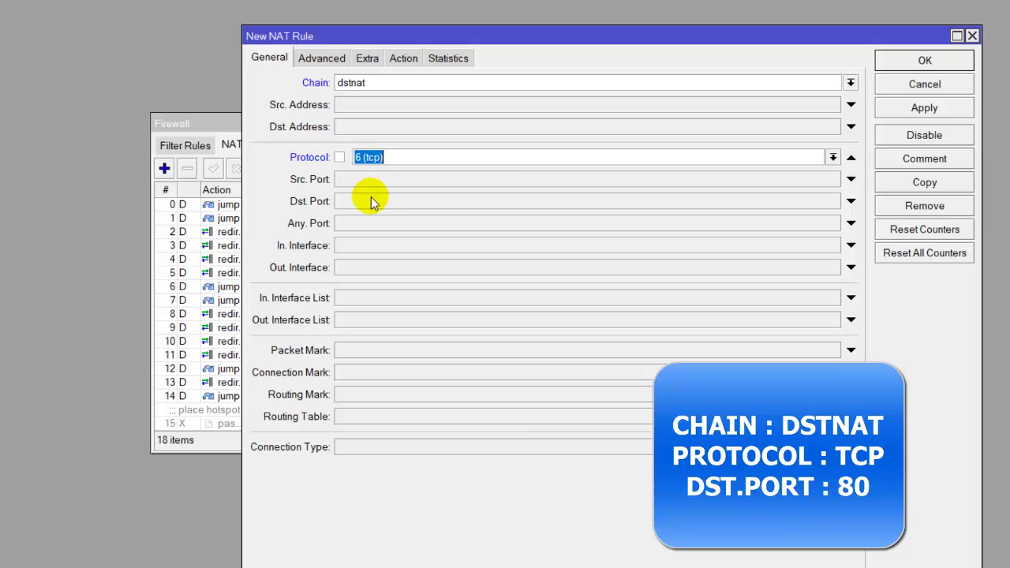
left_click(368, 203)
type("8")
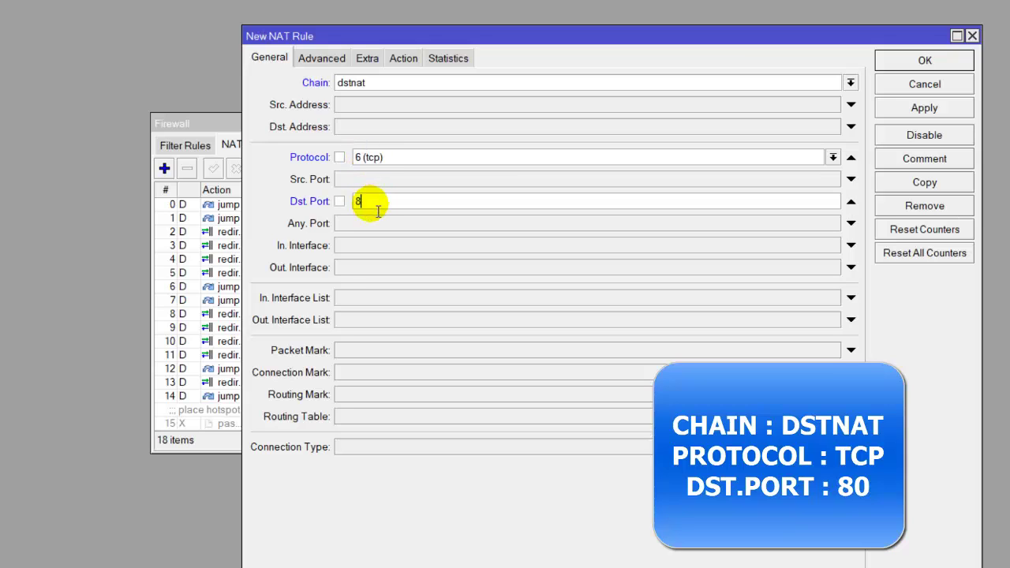
type("0")
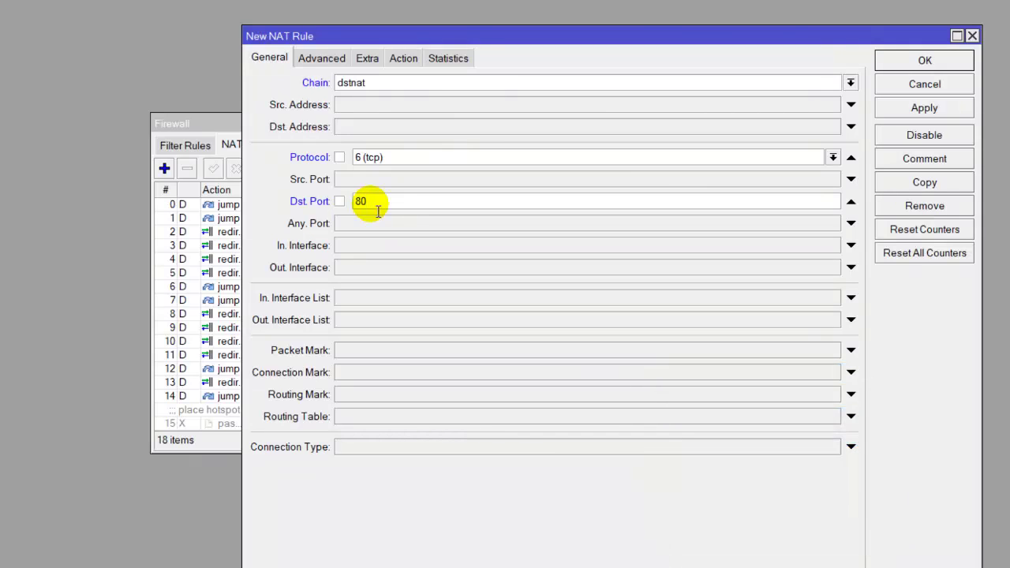
- Set the NAT rule's action to redirect to port 8080 and save the rule
left_click(403, 60)
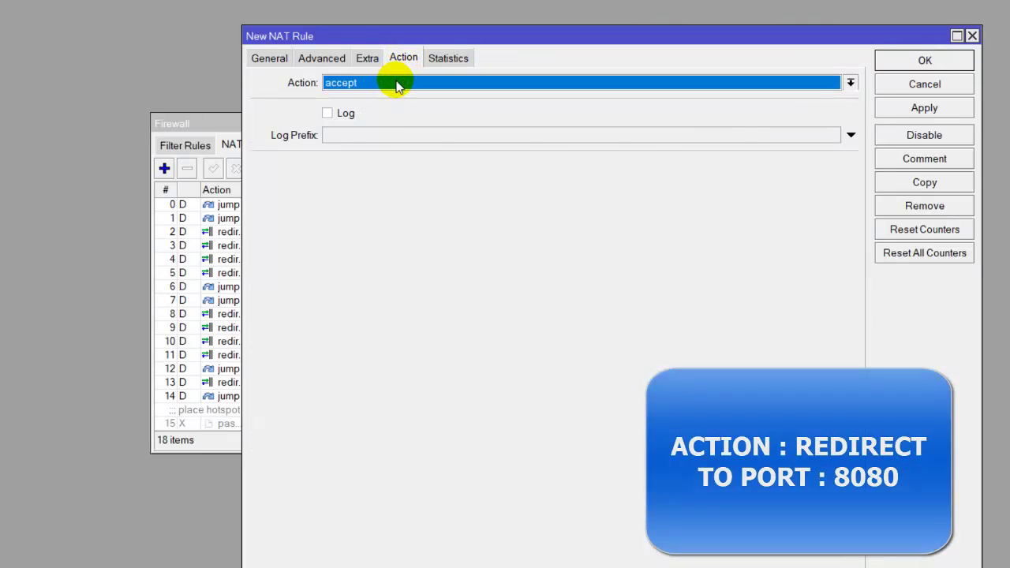
left_click(393, 83)
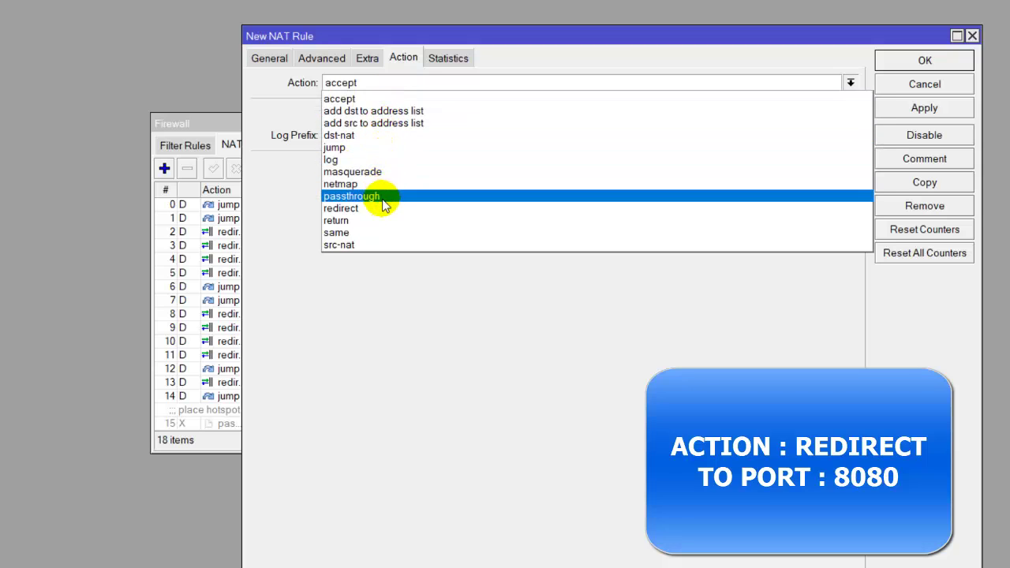
left_click(383, 209)
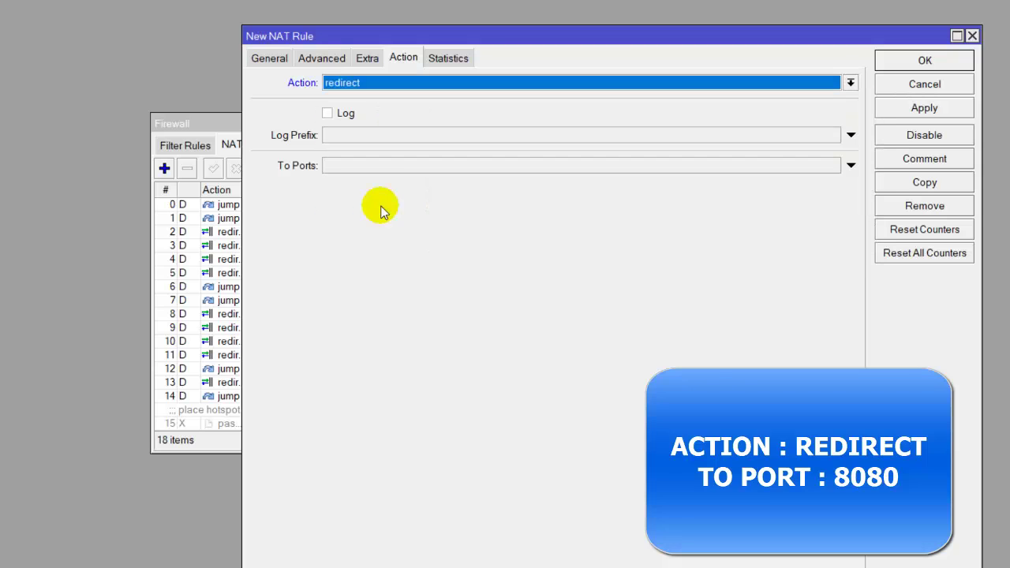
left_click(372, 165)
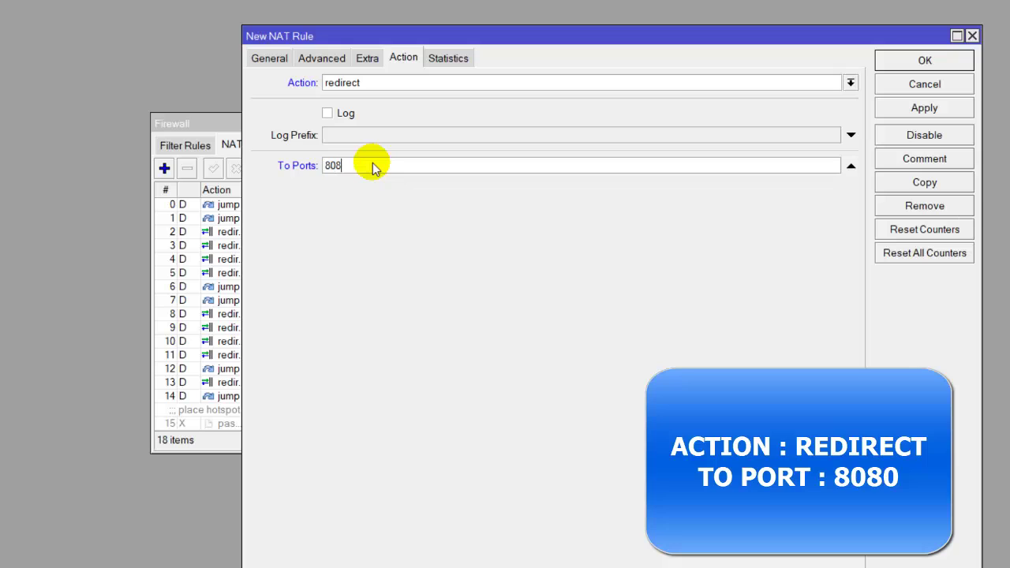
left_click(893, 110)
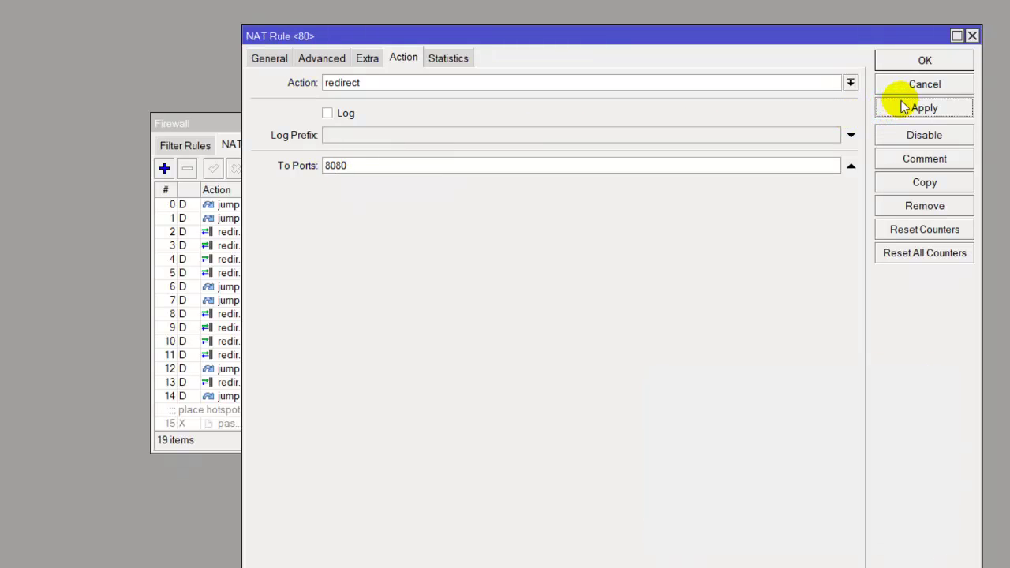
left_click(914, 63)
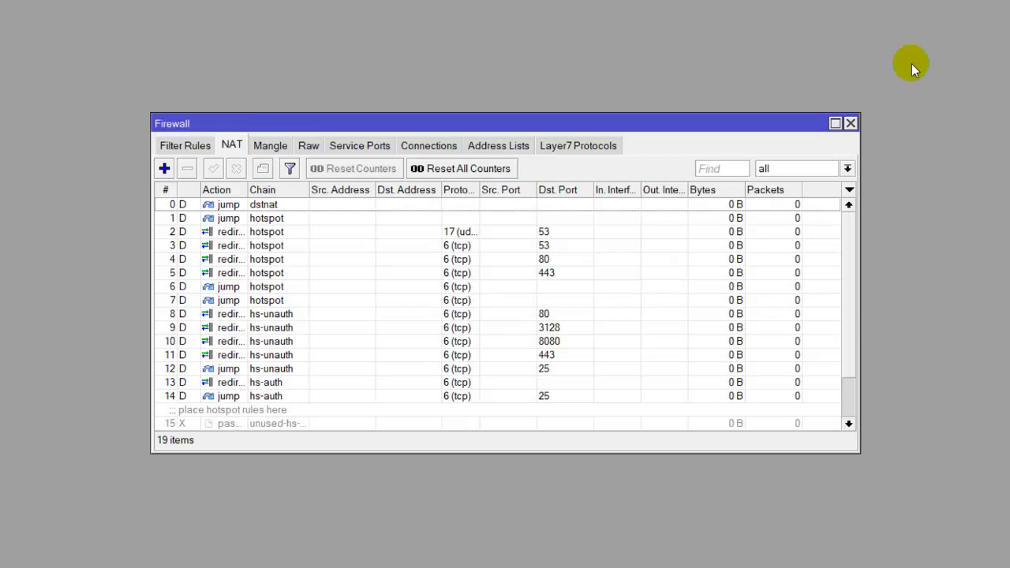
- Select the new port 80 redirect rule at the list's end, glance at the task PDF, then show the desktop
scroll(853, 331, "down", 2)
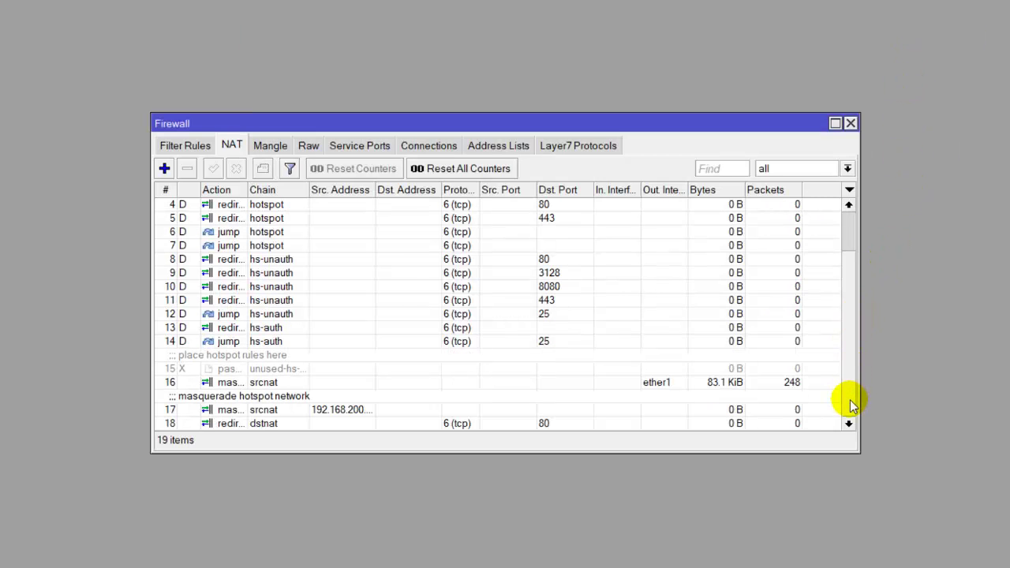
left_click(245, 425)
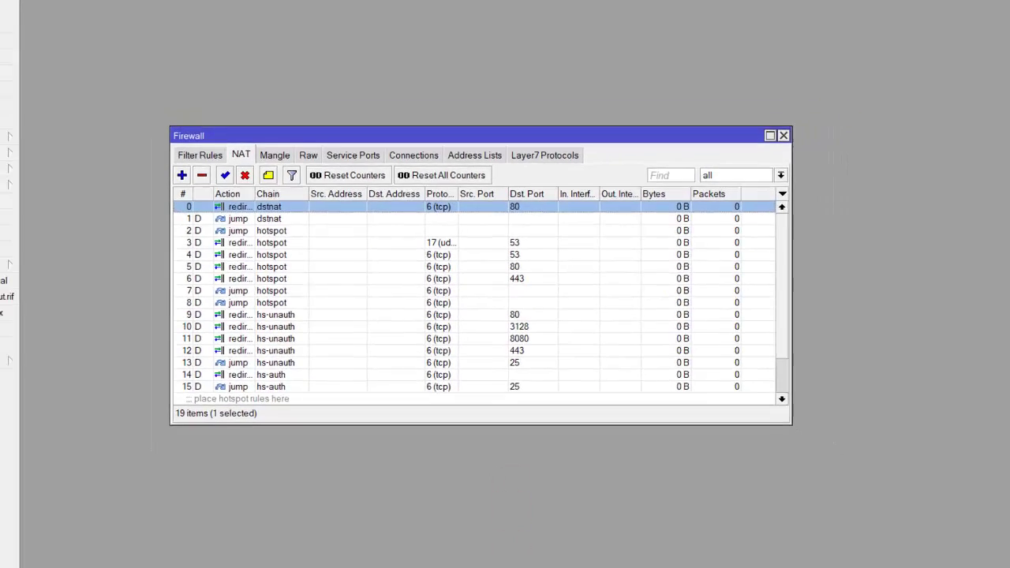
mouse_move(464, 553)
left_click(417, 485)
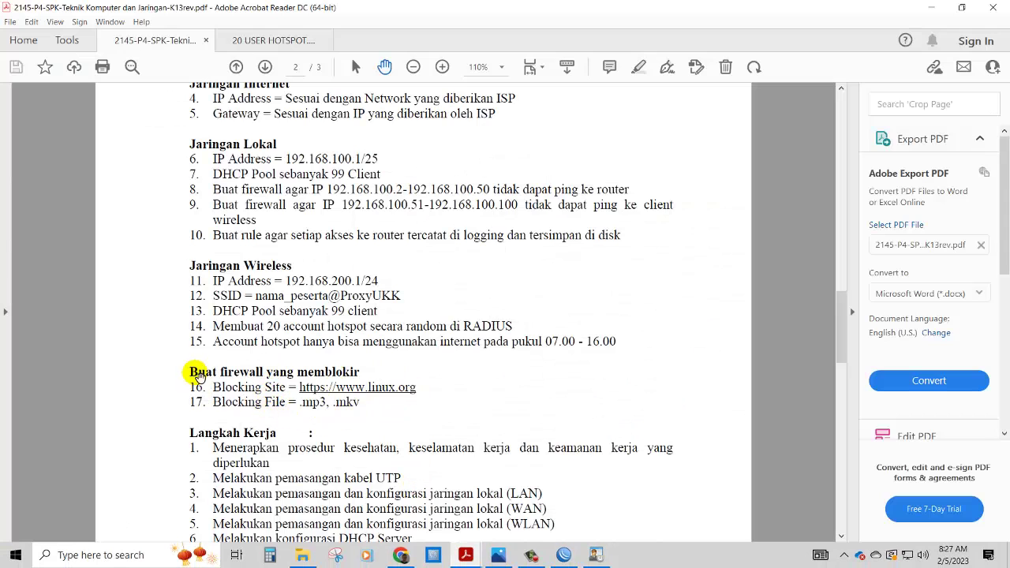
left_click(1006, 556)
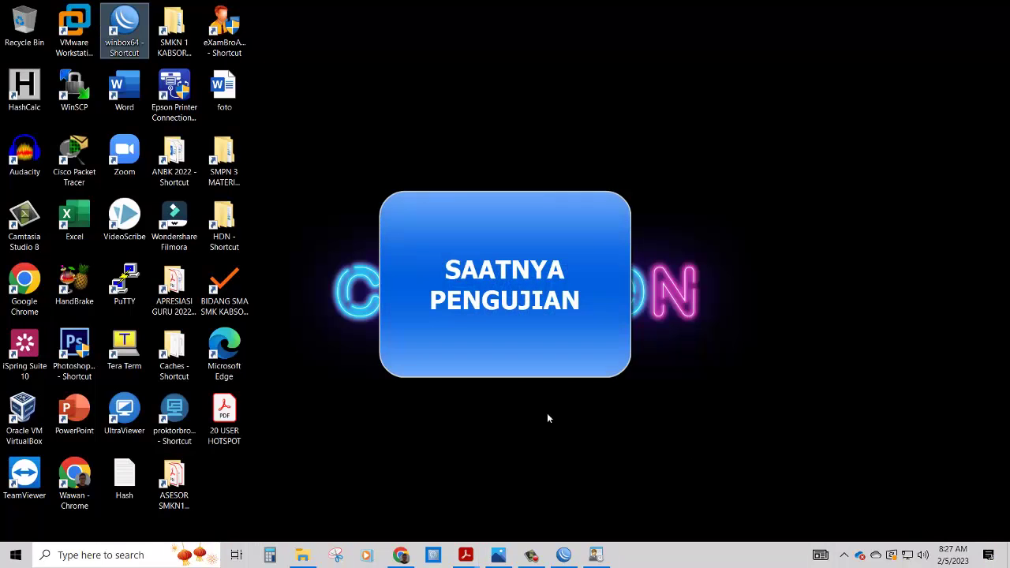
- Launch Edge and load linux.org, confirming the proxy's ERROR: Forbidden page
double_click(227, 344)
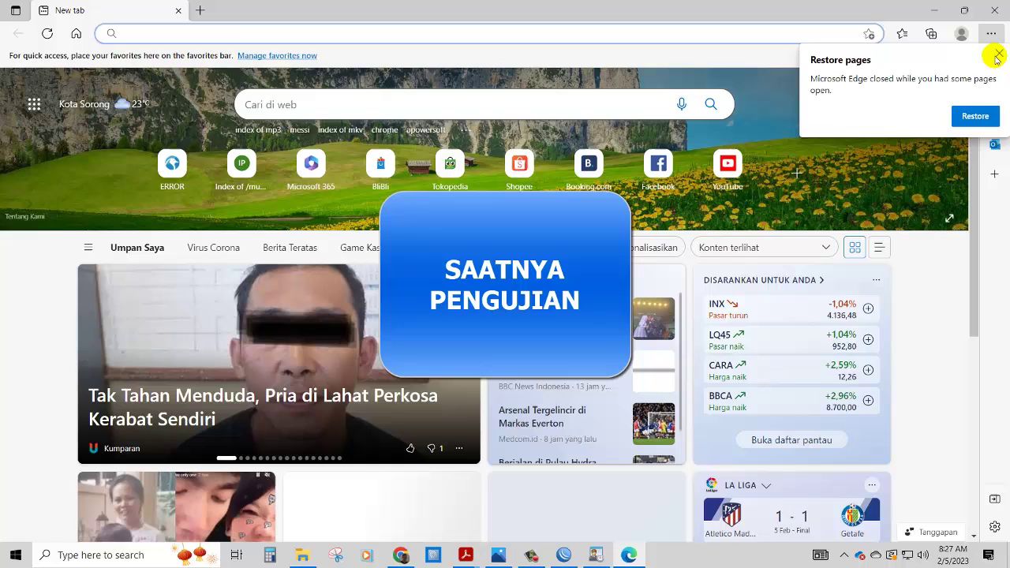
left_click(999, 54)
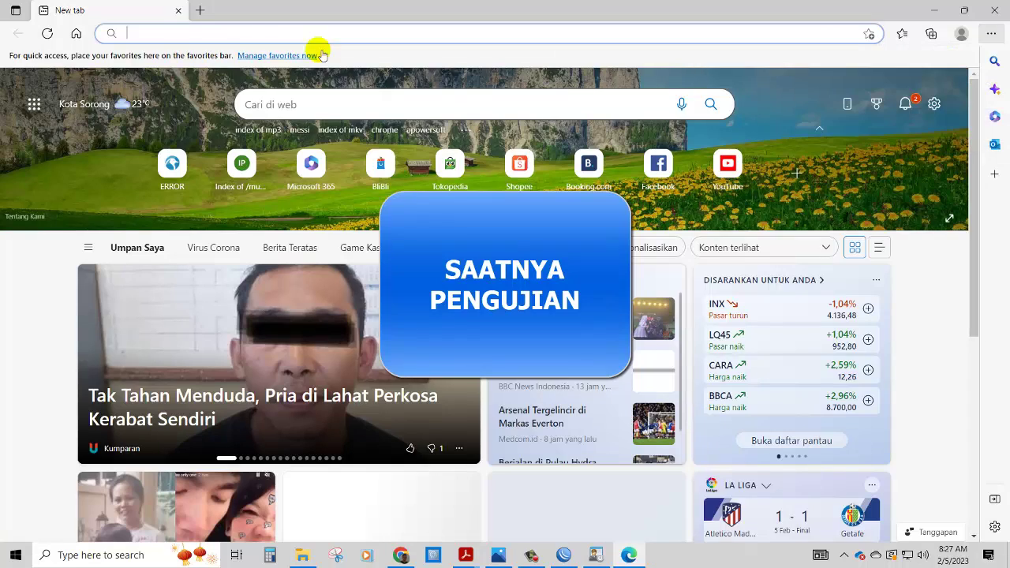
left_click(205, 31)
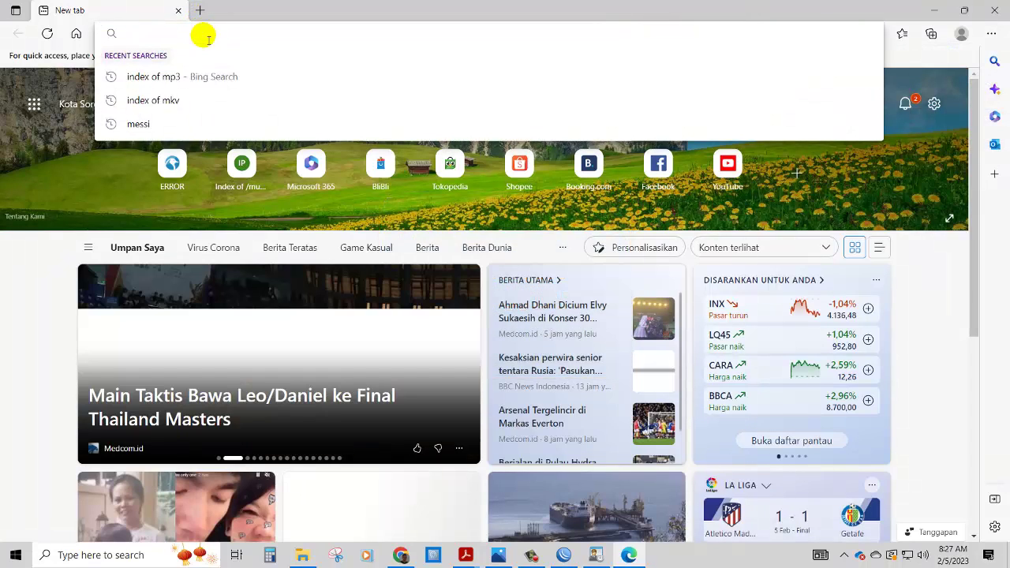
type("linux")
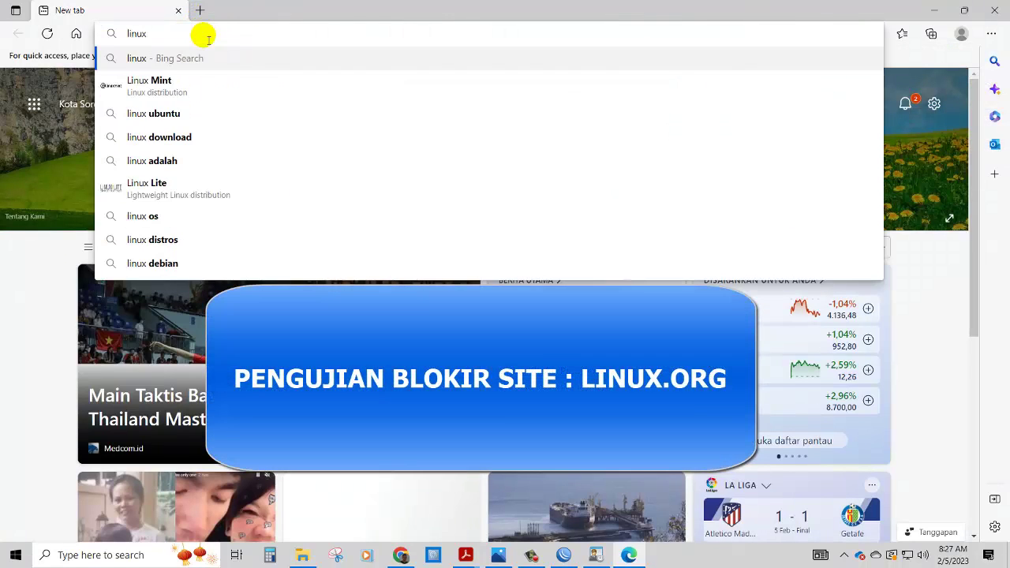
type(".org")
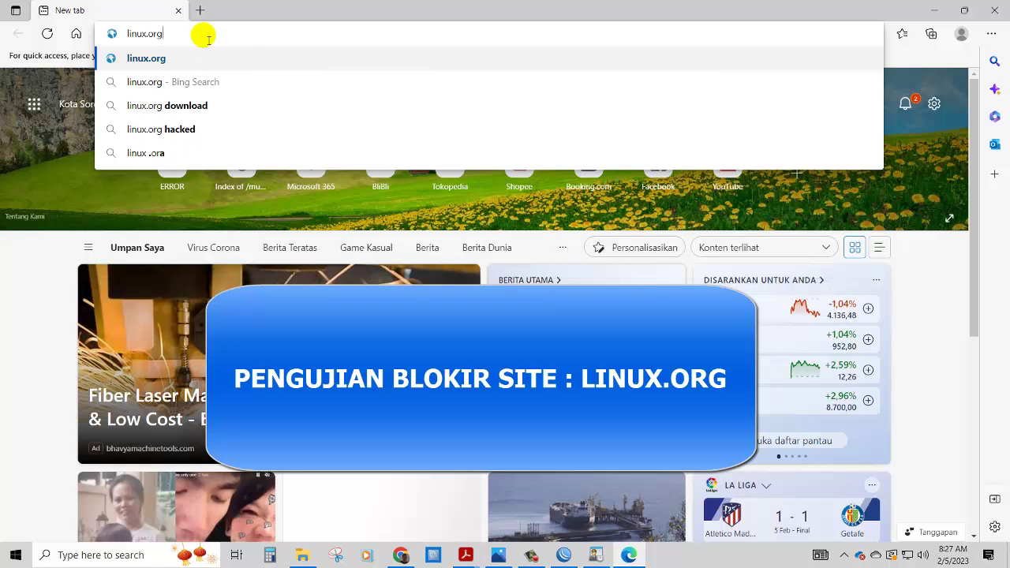
key("Return")
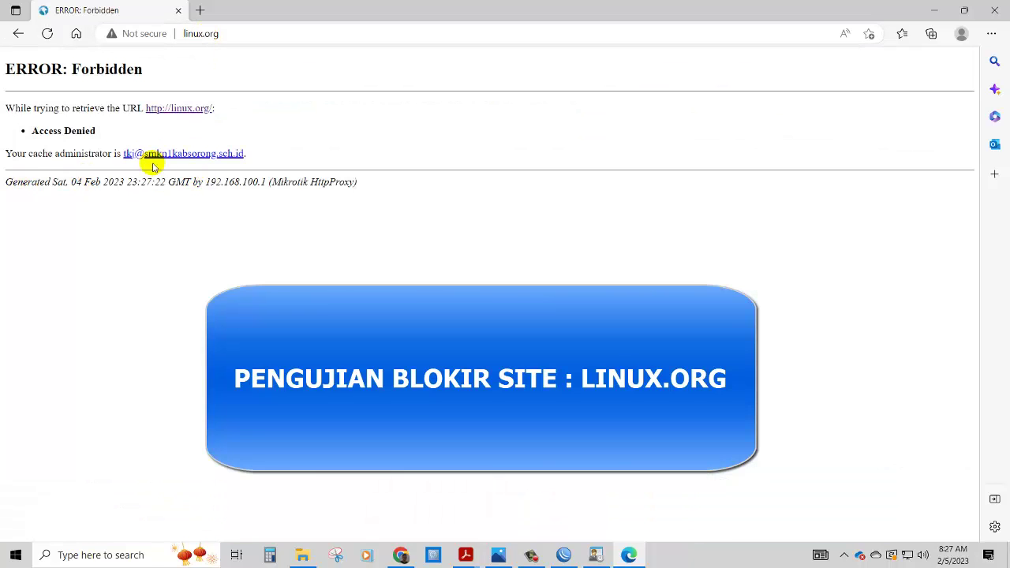
left_click(200, 11)
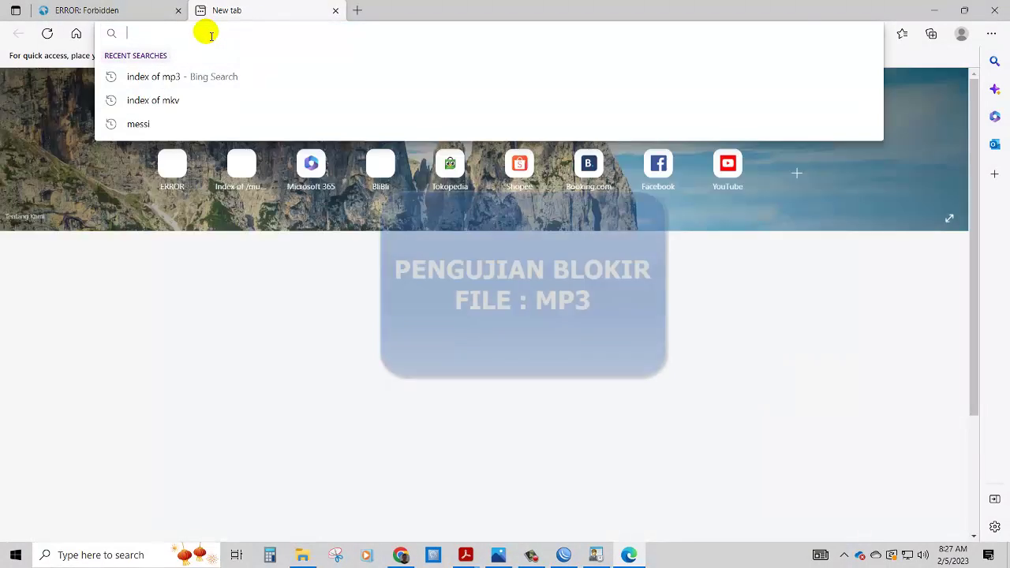
- Search 'index of mp3' and request 02 Happy Together.mp3 from Index of /music/, getting ERROR: Forbidden
type("index")
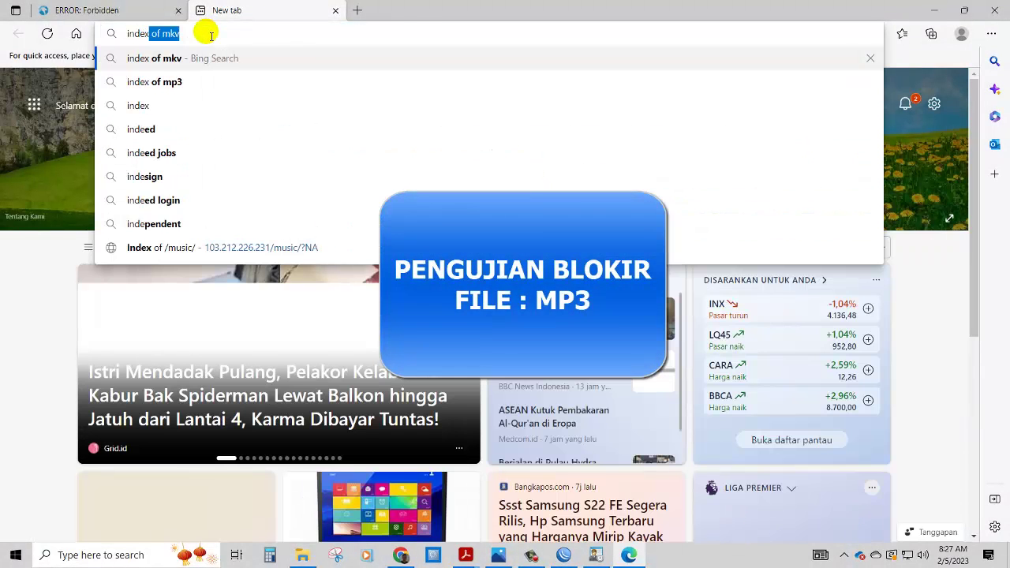
type(" of mp")
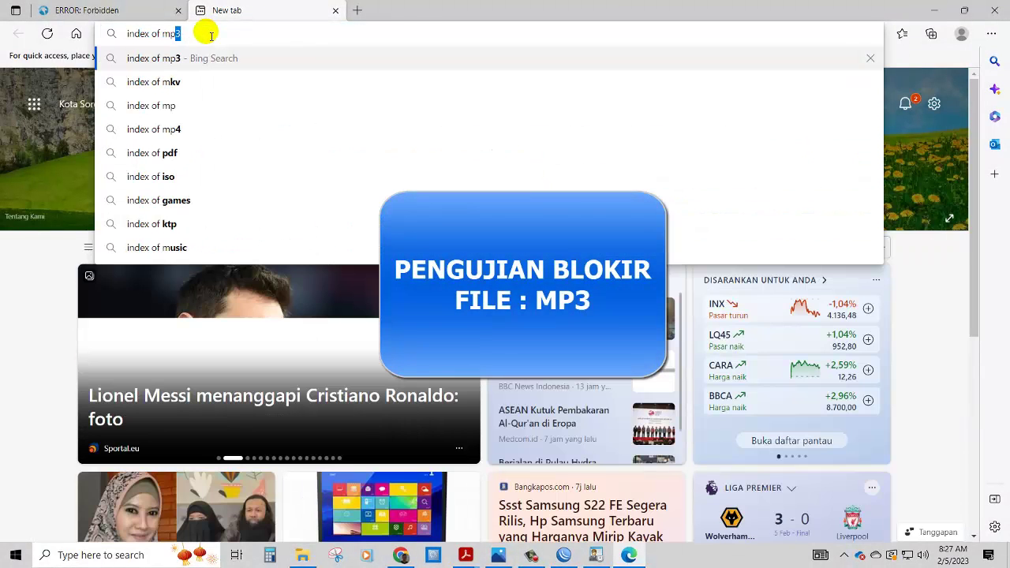
type("3")
key("Return")
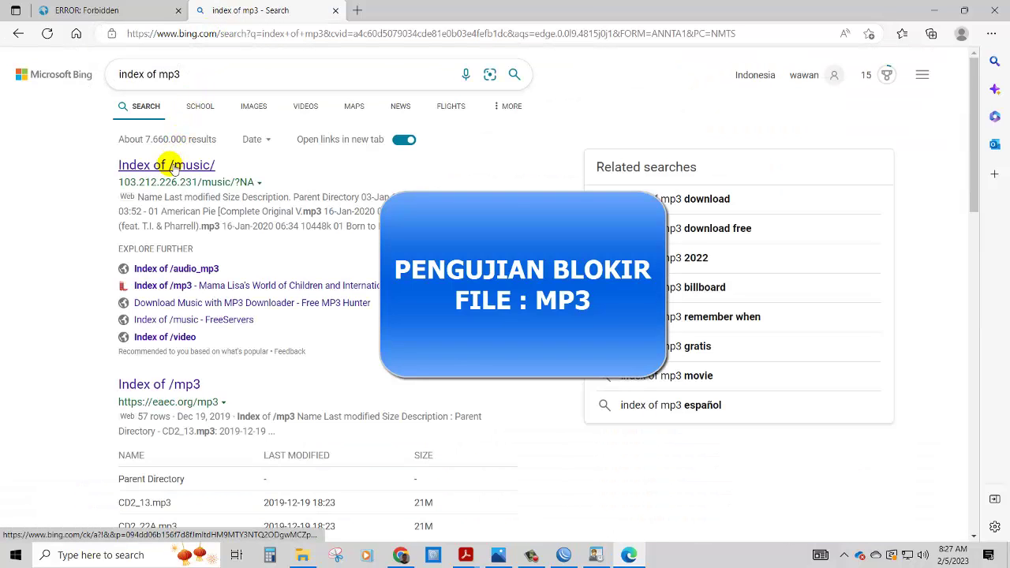
left_click(170, 167)
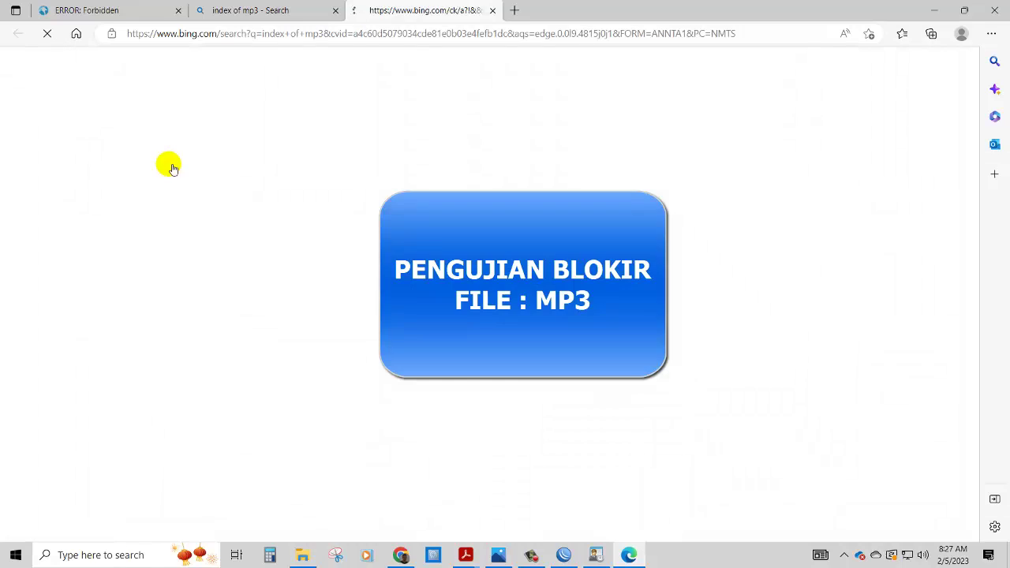
scroll(168, 295, "down", 2)
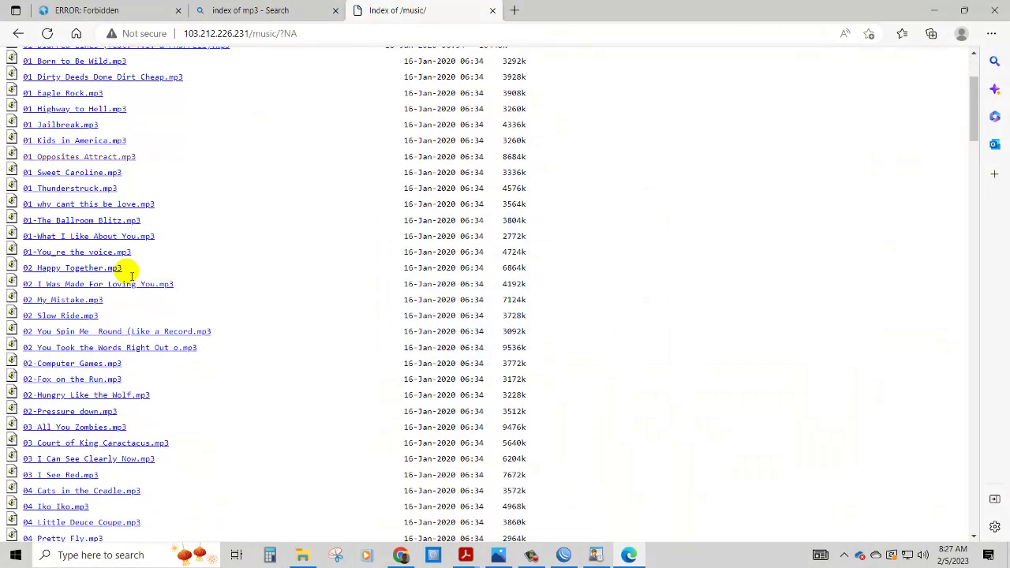
left_click(108, 266)
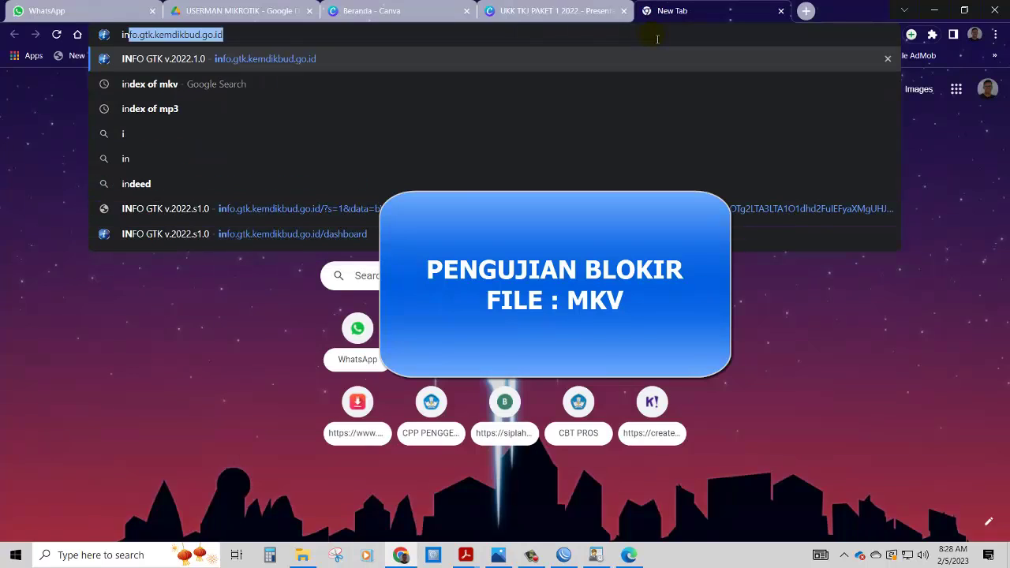
type("index of mkv")
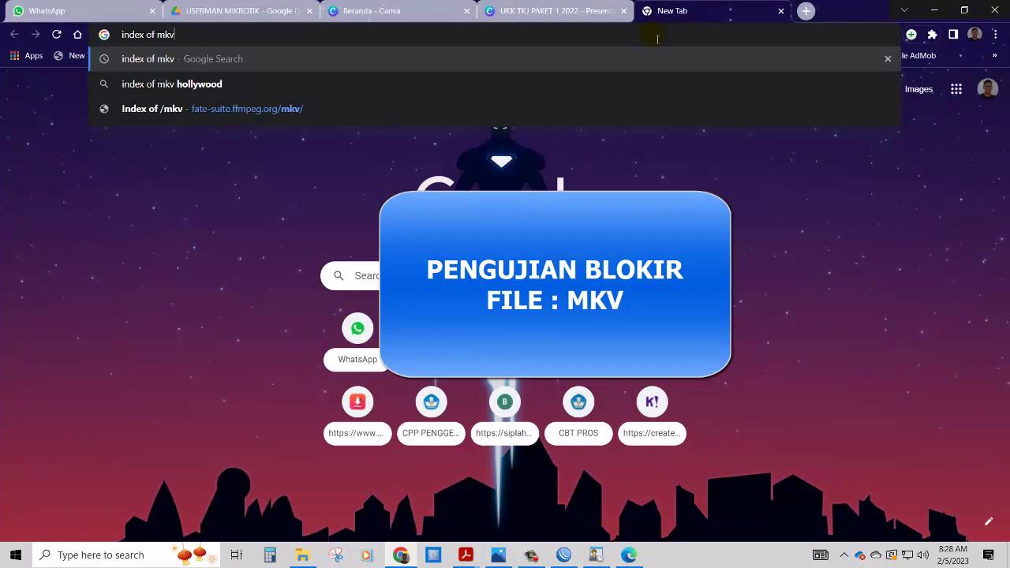
- Confirm an .mkv file from the Index of /mkv/720p listing is Forbidden, then return to the task PDF
key("Return")
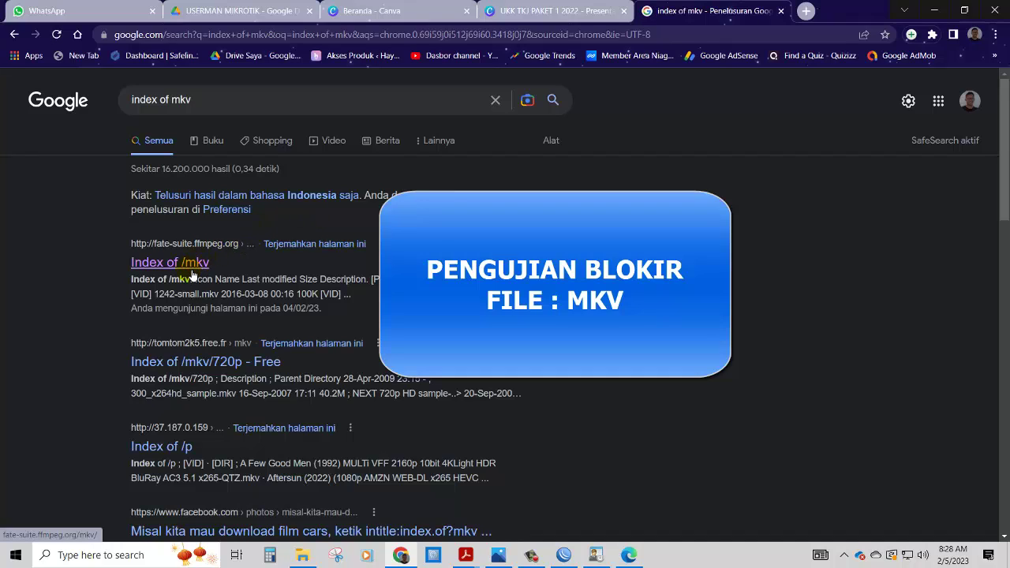
left_click(190, 271)
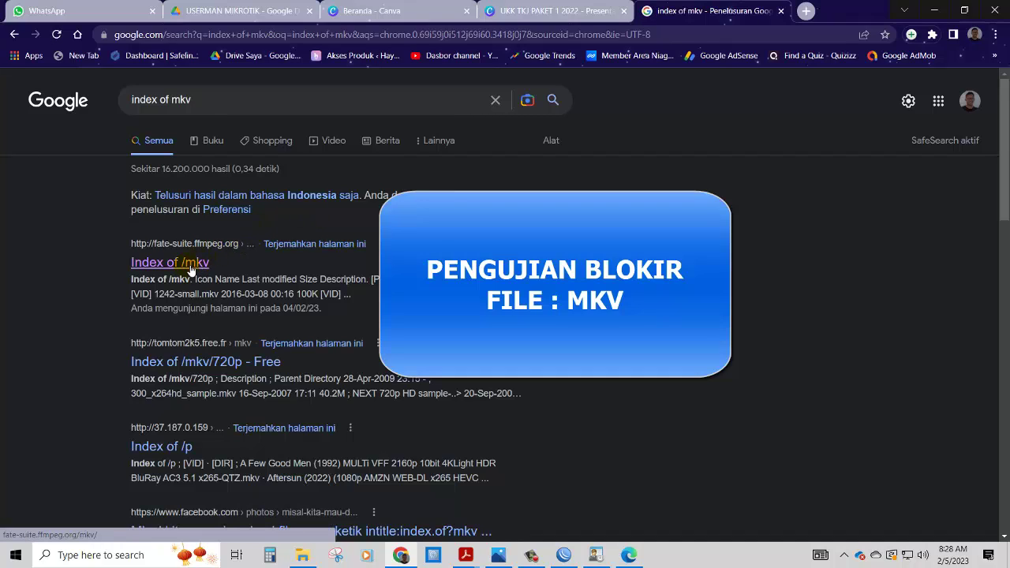
left_click(193, 364)
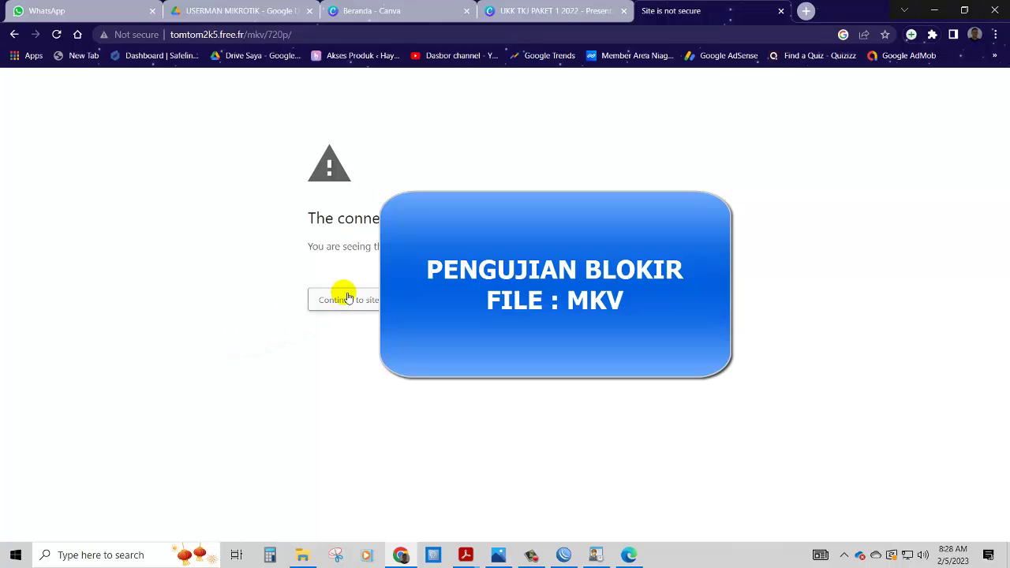
left_click(347, 298)
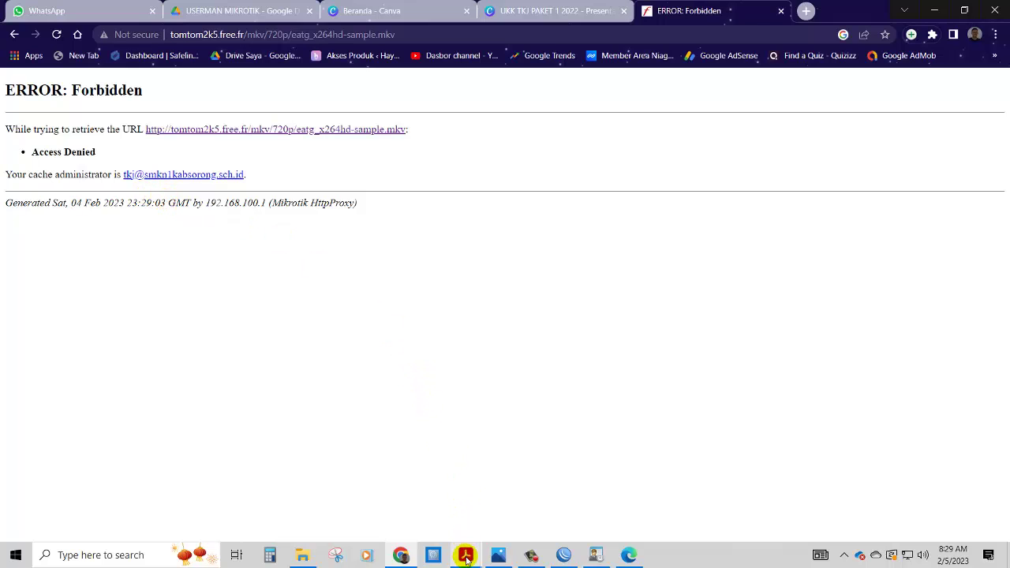
left_click(465, 555)
left_click(402, 487)
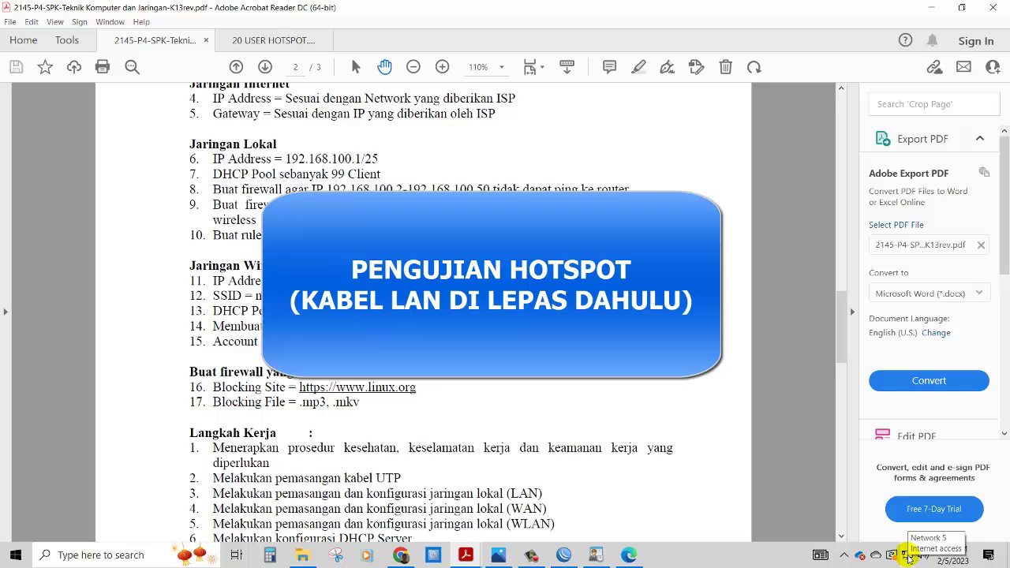
left_click(907, 556)
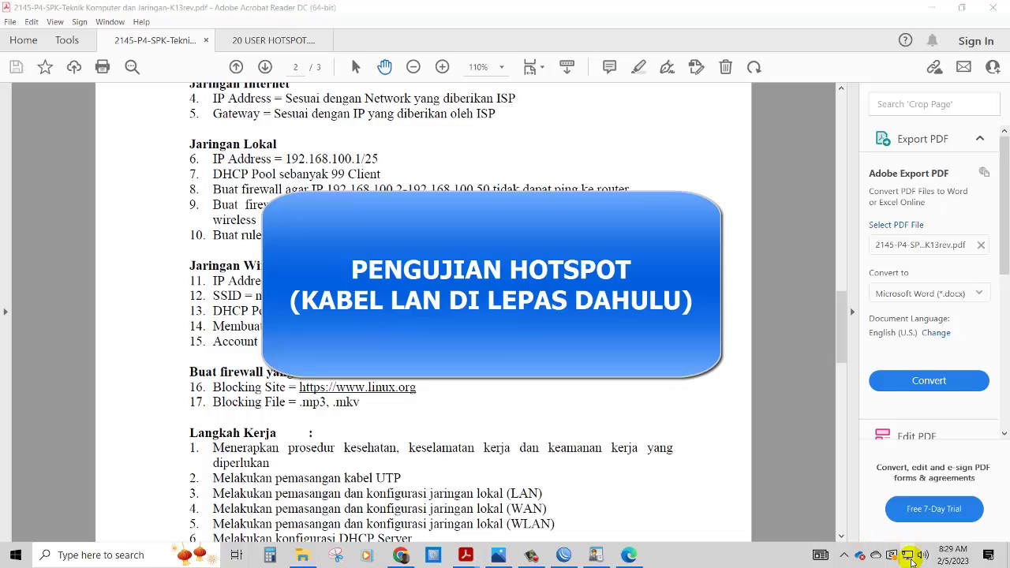